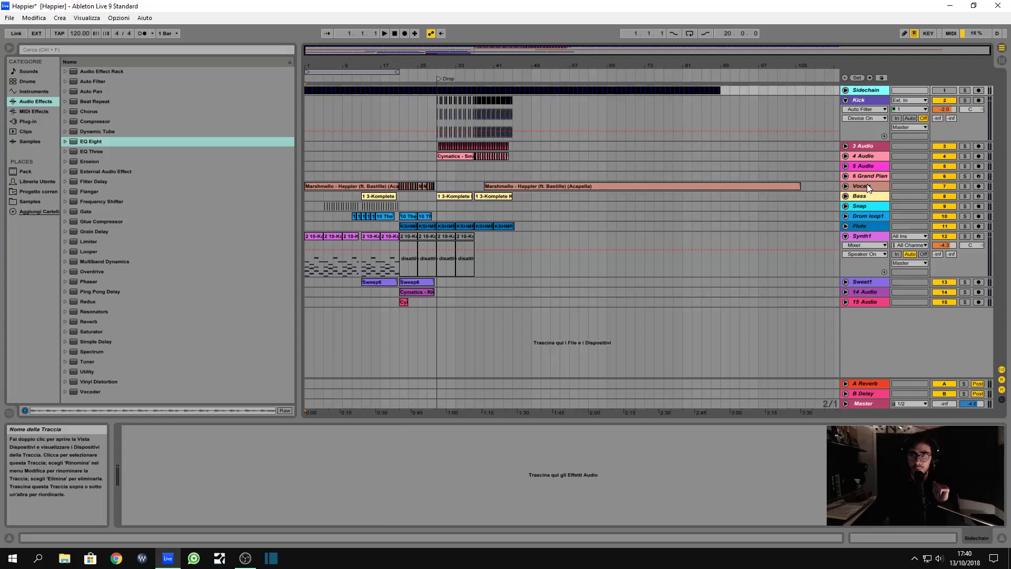
Stop playback and place the insert marker on the Kick track at the drop in bar 29, then at bar 21.
{"action": "left_click", "coordinate": [866, 184]}
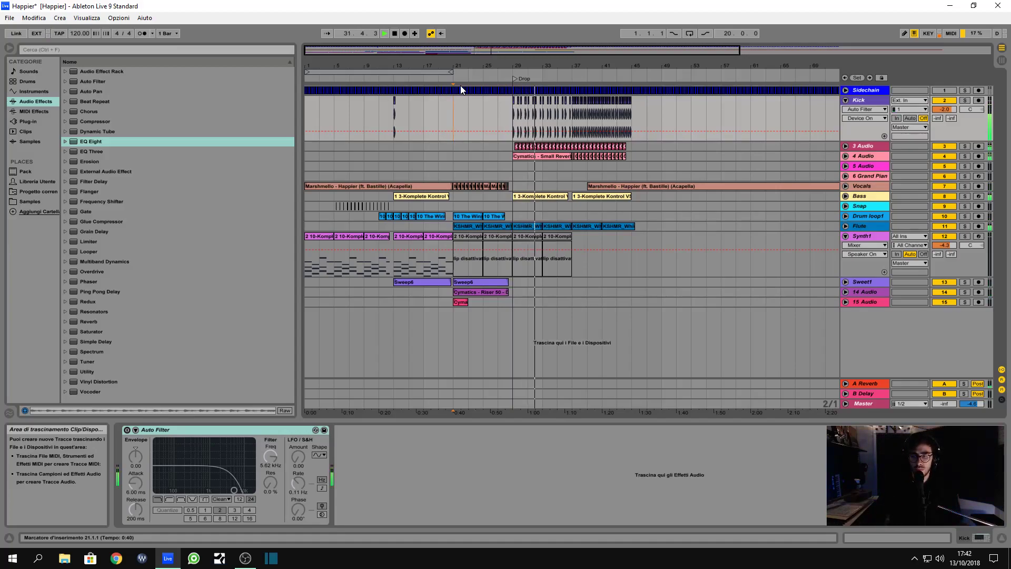
{"action": "key", "text": "space"}
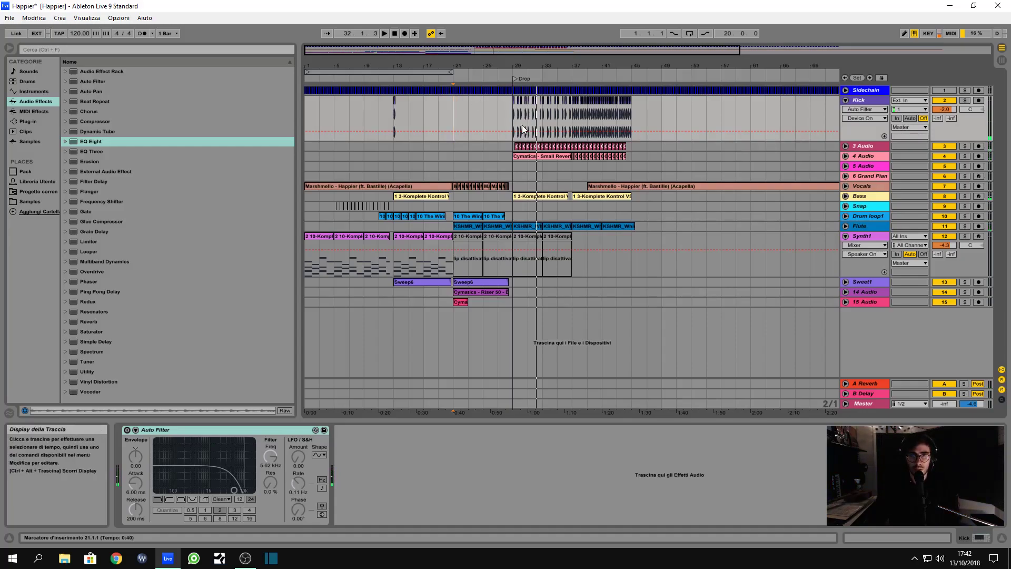
{"action": "left_click", "coordinate": [512, 111]}
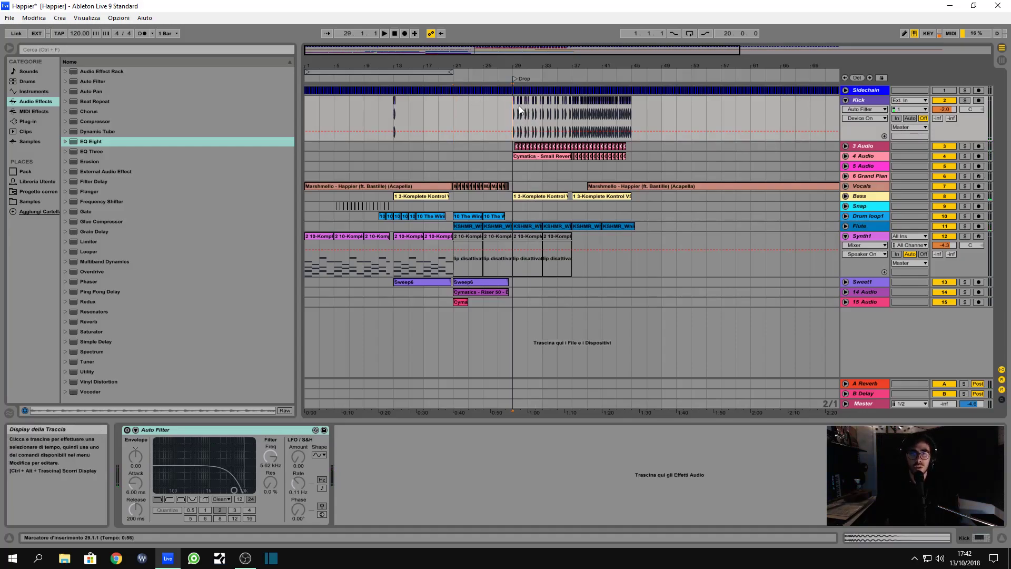
{"action": "left_click", "coordinate": [453, 109]}
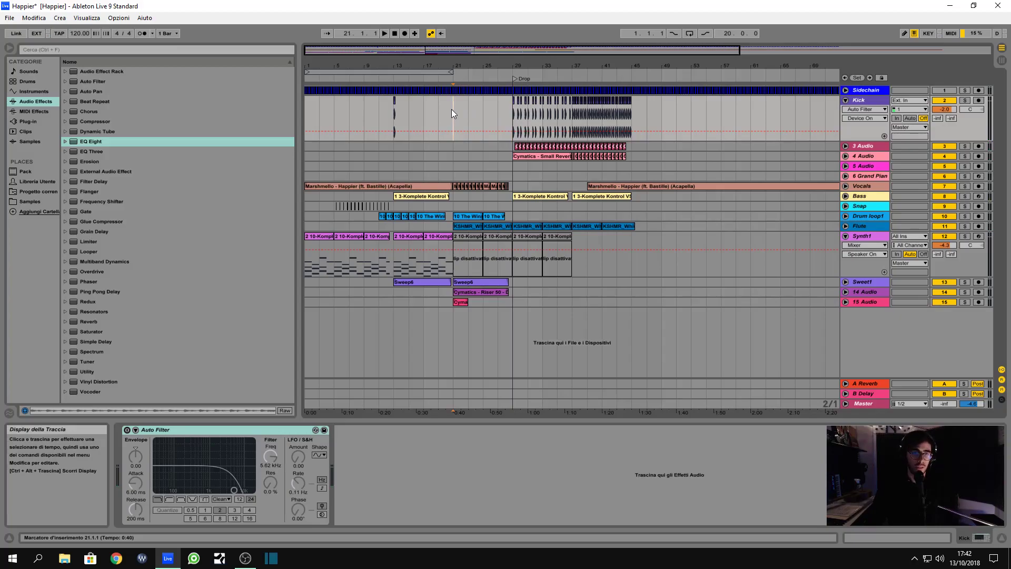
Repeat the bar 13 kick clip every beat up to bar 19 on the Kick track, then unsolo the track and stop playback.
{"action": "left_click_drag", "start_coordinate": [393, 66], "coordinate": [438, 258]}
{"action": "left_click", "coordinate": [404, 204]}
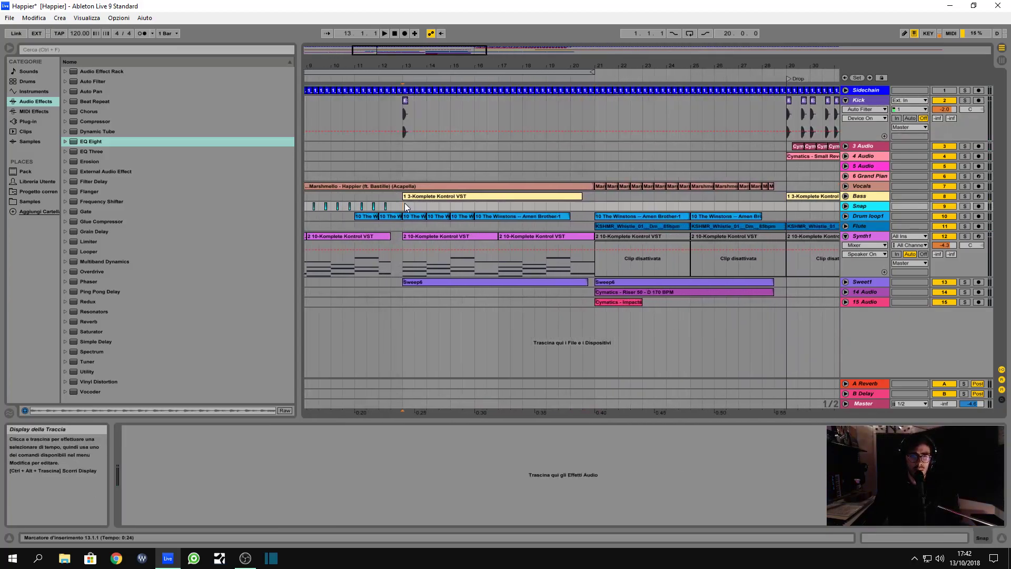
{"action": "left_click", "coordinate": [400, 113]}
{"action": "key", "text": "plus"}
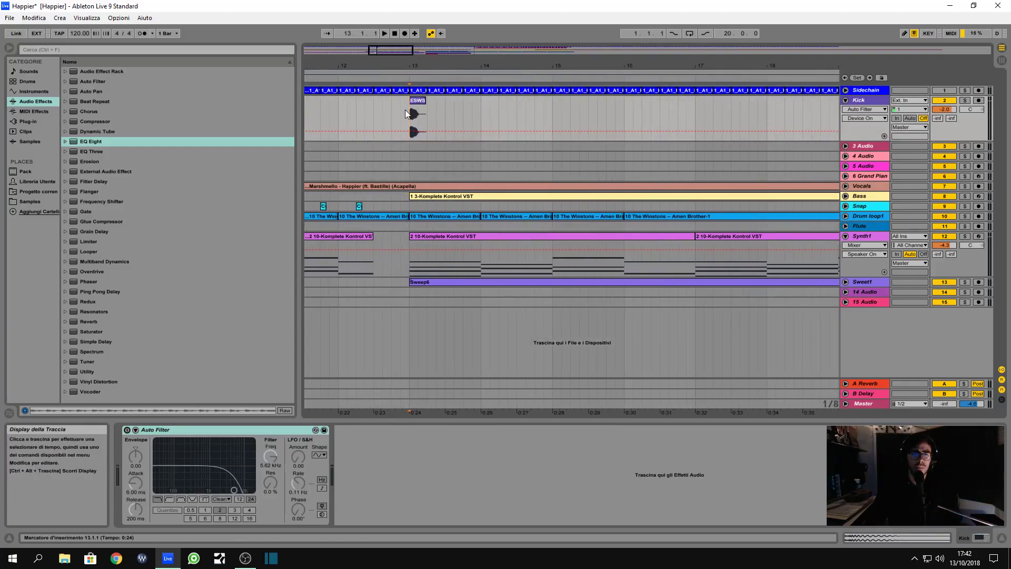
{"action": "left_click", "coordinate": [425, 112]}
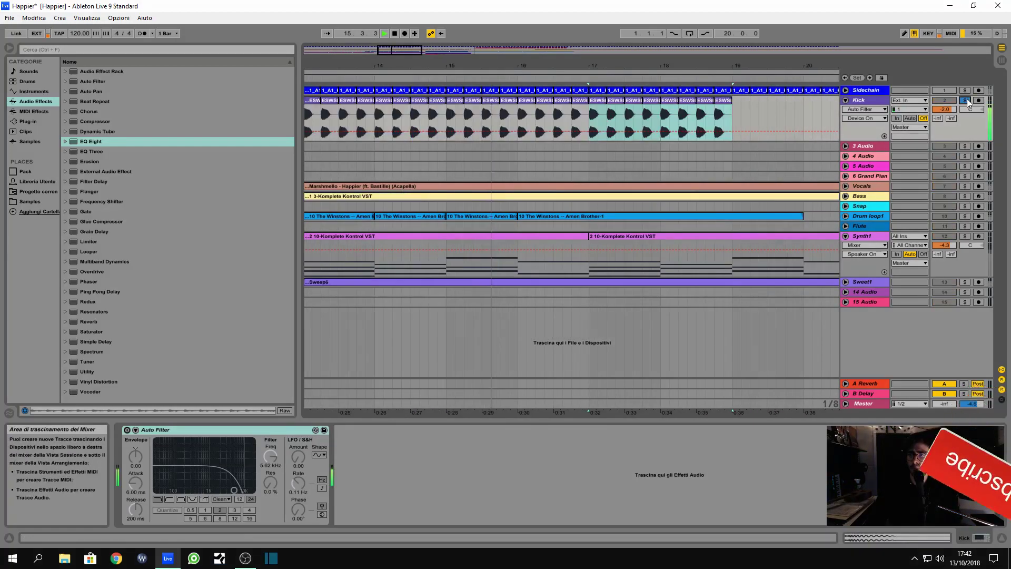
{"action": "left_click", "coordinate": [967, 100]}
{"action": "key", "text": "space"}
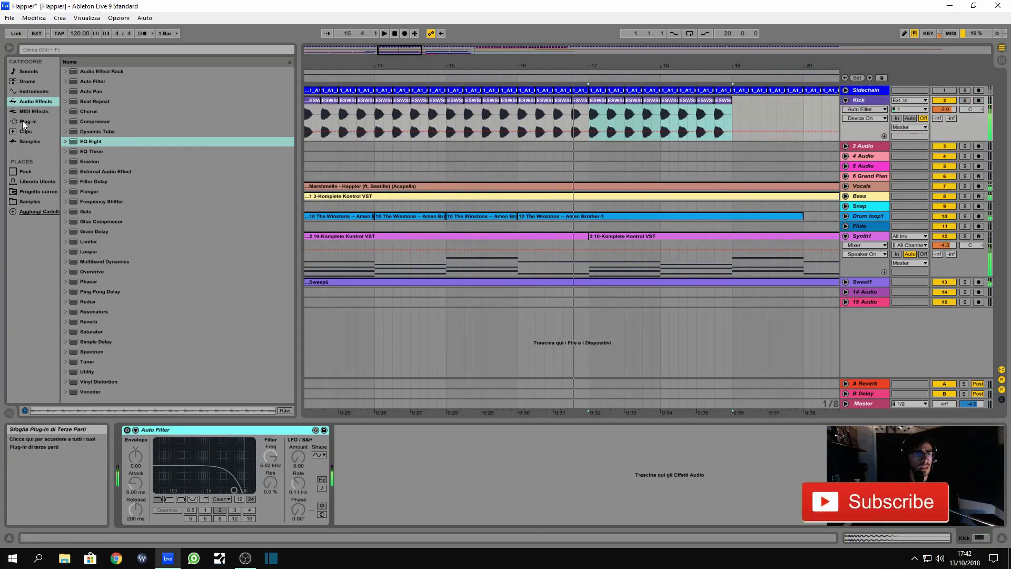
Show the Samples folder in the browser and collapse its Loops folder under Drums.
{"action": "left_click", "coordinate": [31, 199]}
{"action": "left_click", "coordinate": [79, 121]}
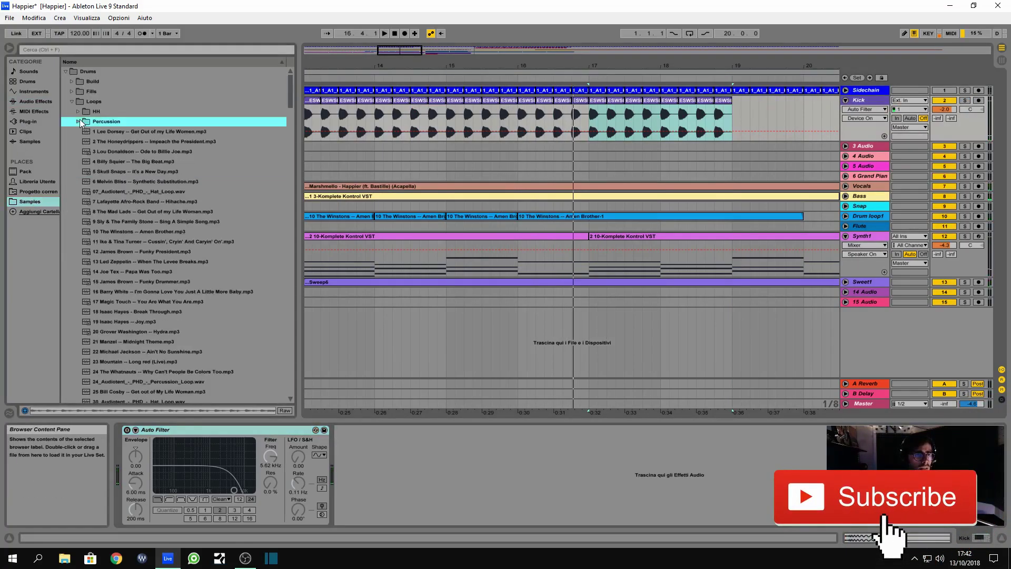
{"action": "left_click", "coordinate": [71, 101]}
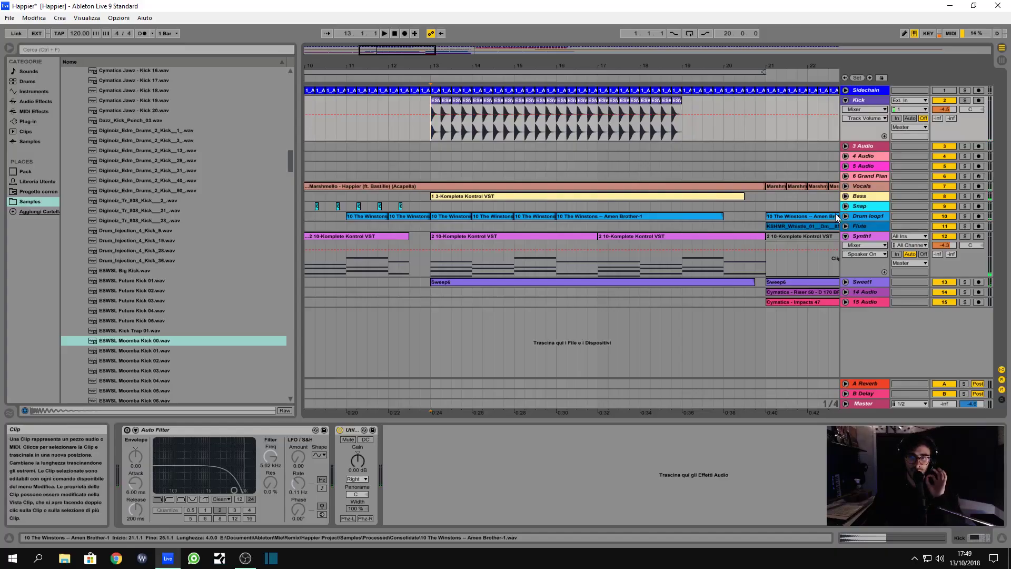
Solo Drum loop1, listen to it from bar 13, then unsolo it and select the track.
{"action": "left_click", "coordinate": [863, 217]}
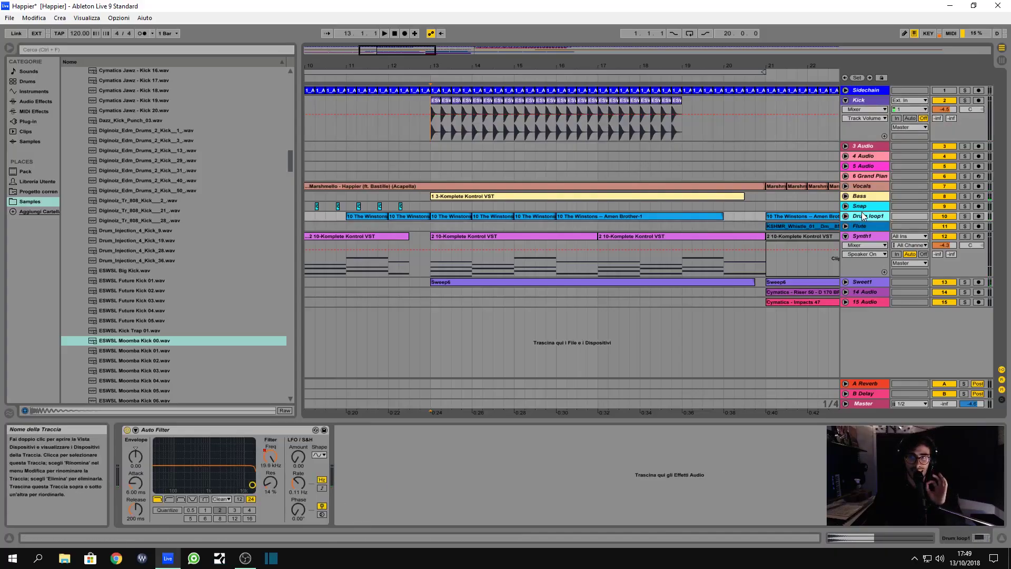
{"action": "left_click", "coordinate": [435, 206]}
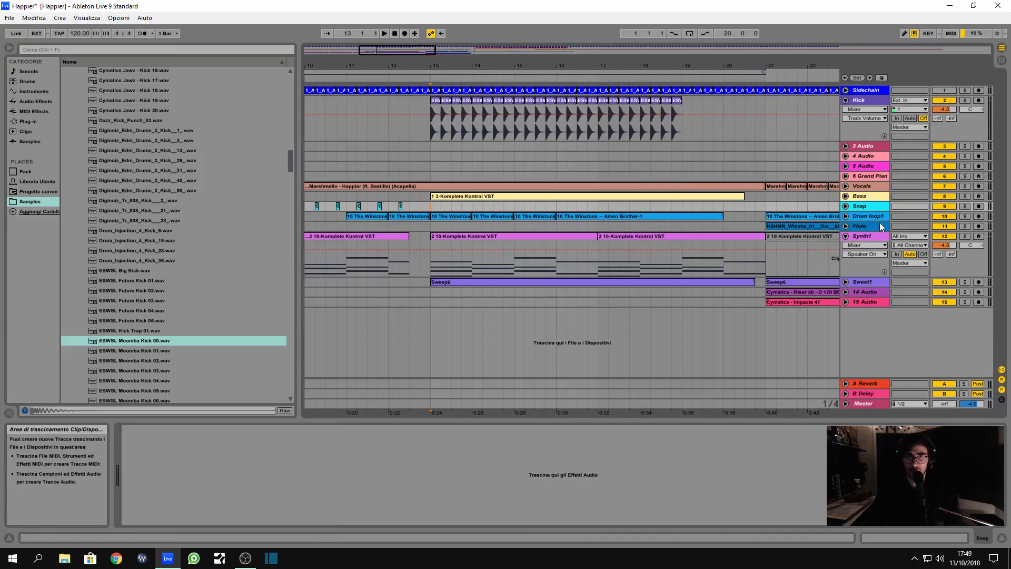
{"action": "left_click", "coordinate": [965, 216]}
{"action": "key", "text": "space"}
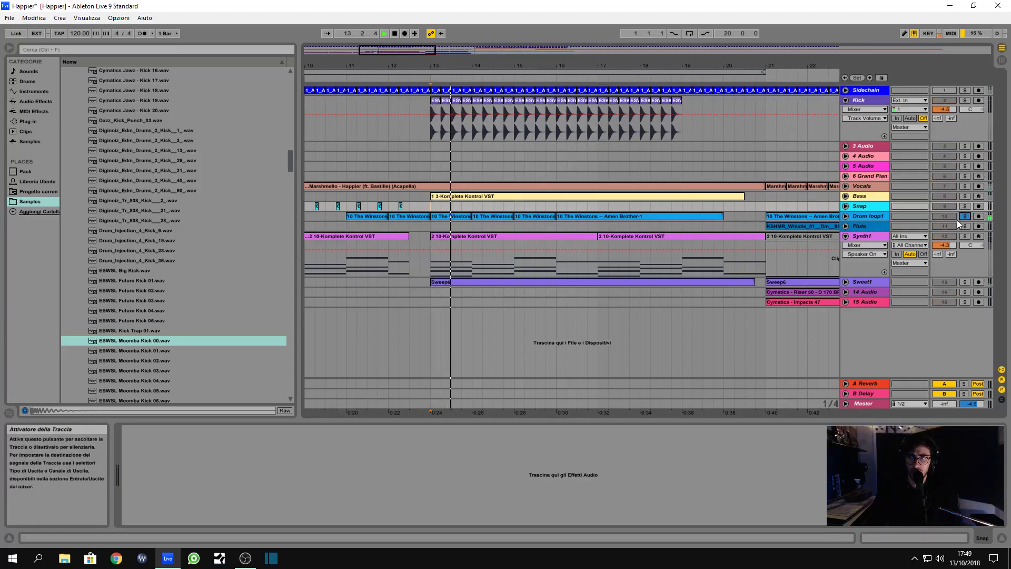
{"action": "key", "text": "space"}
{"action": "left_click", "coordinate": [965, 216]}
{"action": "left_click", "coordinate": [865, 217]}
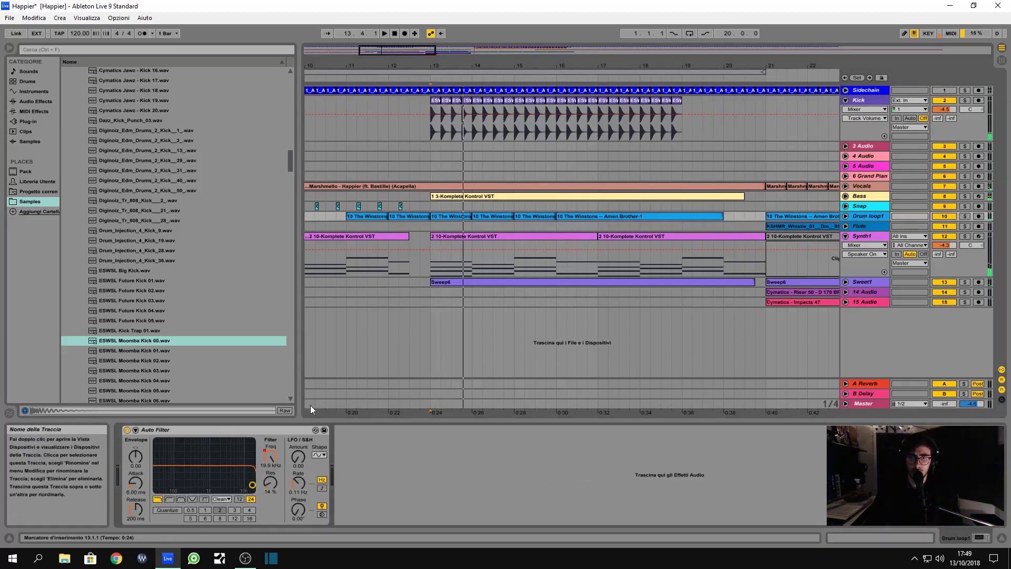
Open the Drum loop1 clip at bar 13, warp the hit near beat 1.2 onto the grid, and audition the loop soloed.
{"action": "left_click", "coordinate": [449, 216]}
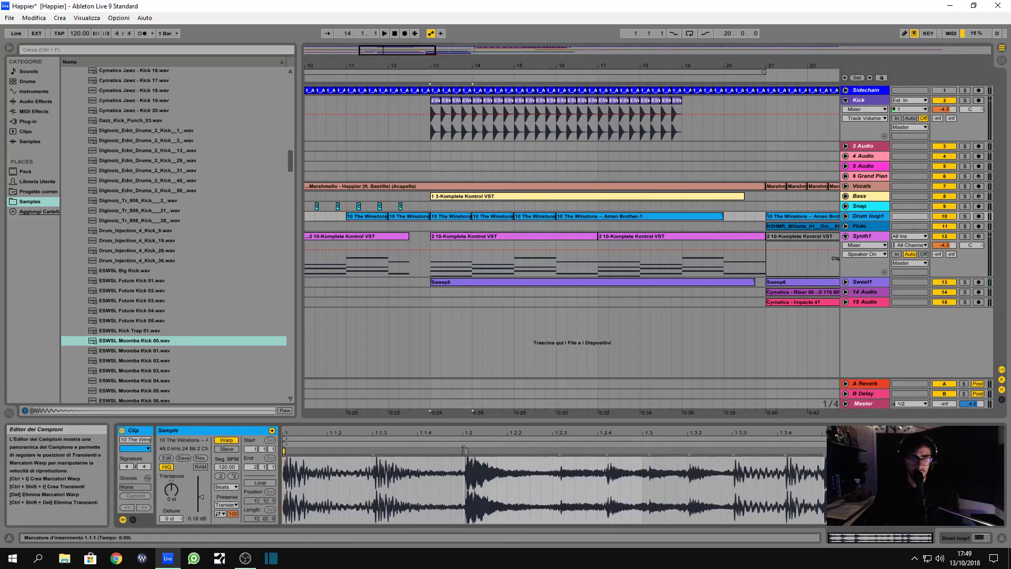
{"action": "left_click_drag", "start_coordinate": [463, 449], "coordinate": [461, 450]}
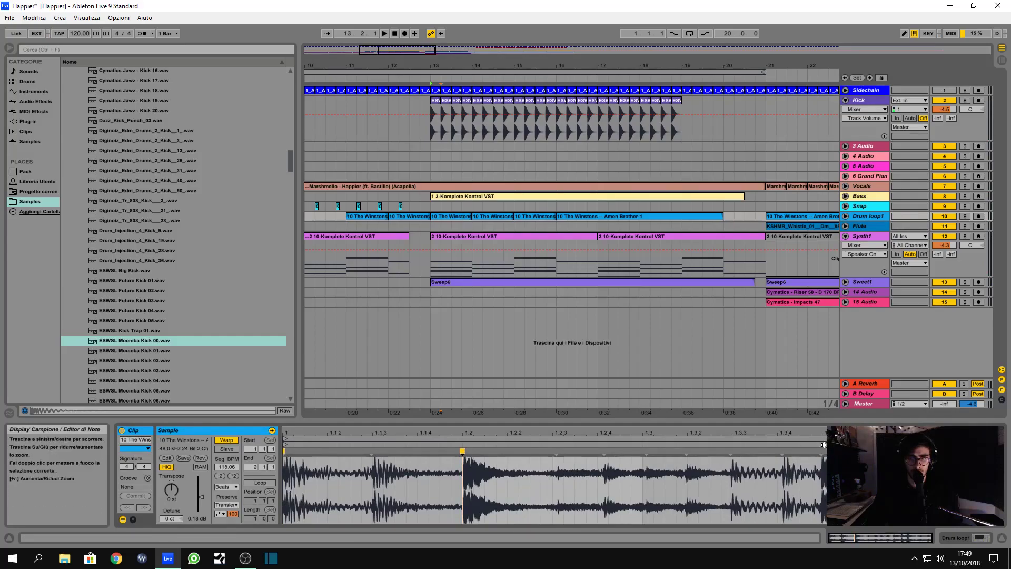
{"action": "key", "text": "space"}
{"action": "left_click", "coordinate": [965, 216]}
{"action": "key", "text": "space"}
{"action": "key", "text": "space"}
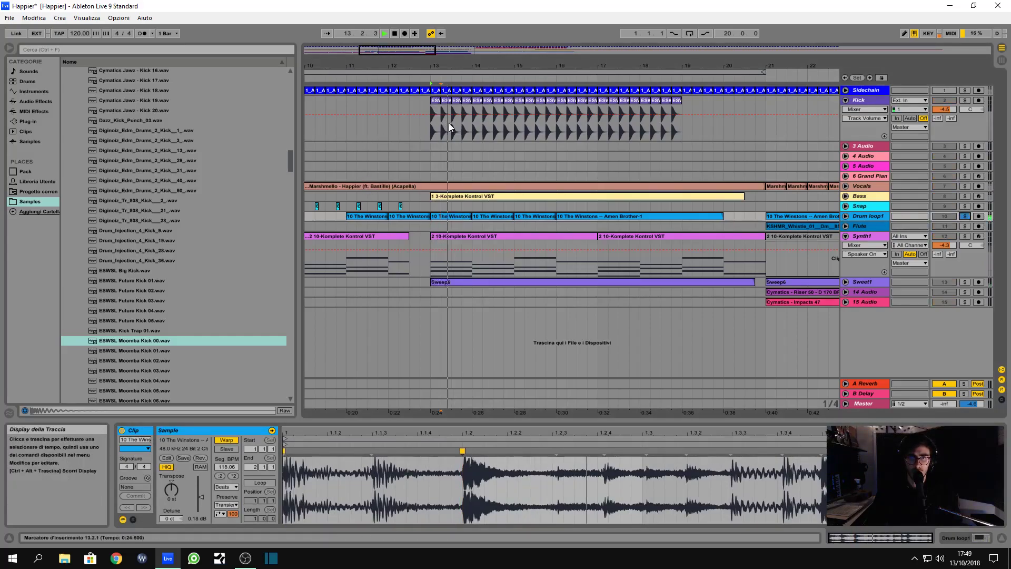
Solo the Kick track together with Drum loop1 and play both to compare their timing.
{"action": "left_click", "coordinate": [964, 100], "text": "ctrl"}
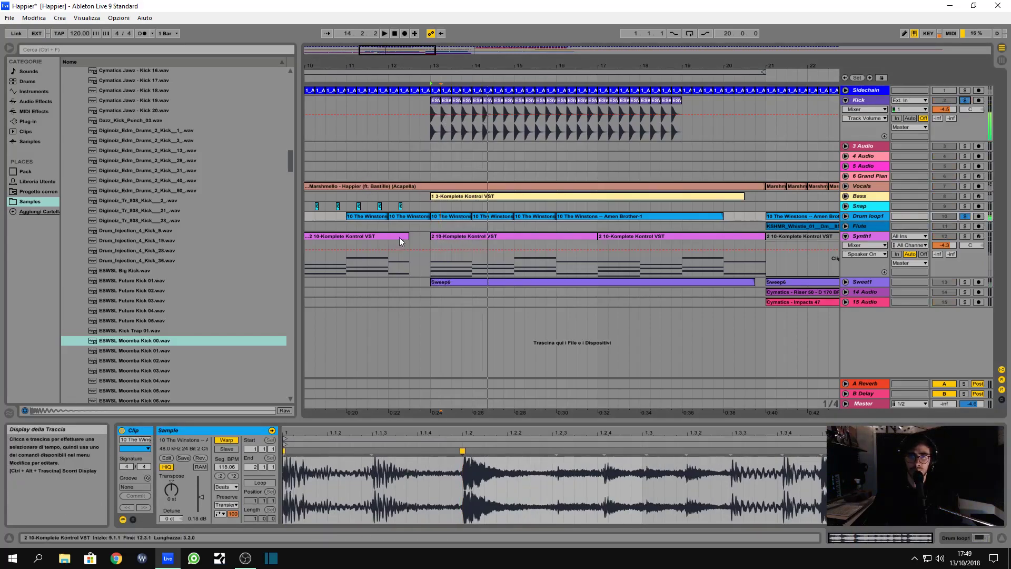
{"action": "key", "text": "space"}
{"action": "key", "text": "space"}
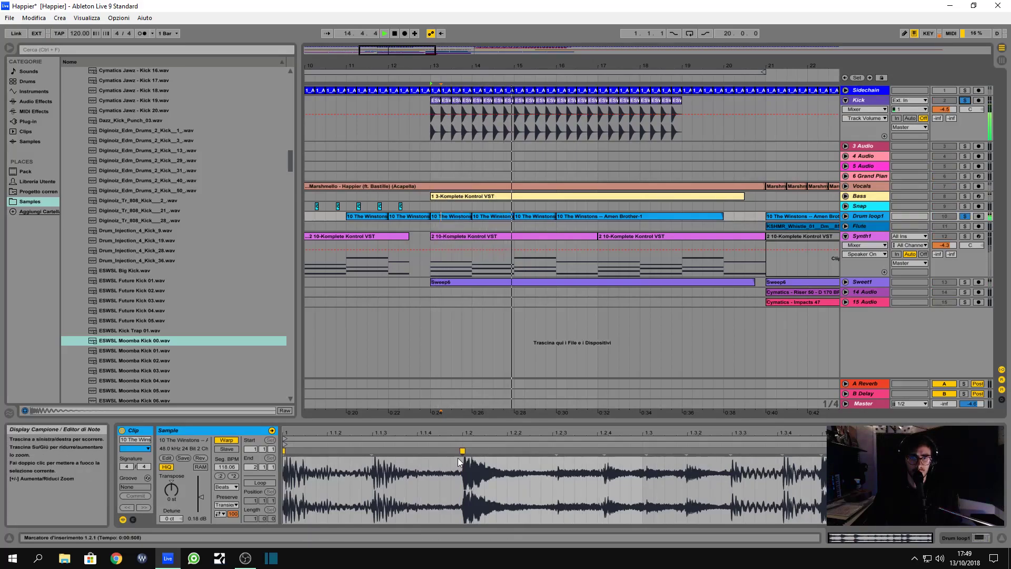
{"action": "key", "text": "space"}
{"action": "key", "text": "space"}
{"action": "key", "text": "space"}
Add warp markers that align the drum loop's hits to 1.2.4, 1.3.4 and 1.4, checking the result by ear.
{"action": "left_click", "coordinate": [605, 452]}
{"action": "left_click_drag", "start_coordinate": [605, 452], "coordinate": [598, 452]}
{"action": "double_click", "coordinate": [816, 452]}
{"action": "left_click_drag", "start_coordinate": [815, 452], "coordinate": [820, 452]}
{"action": "key", "text": "space"}
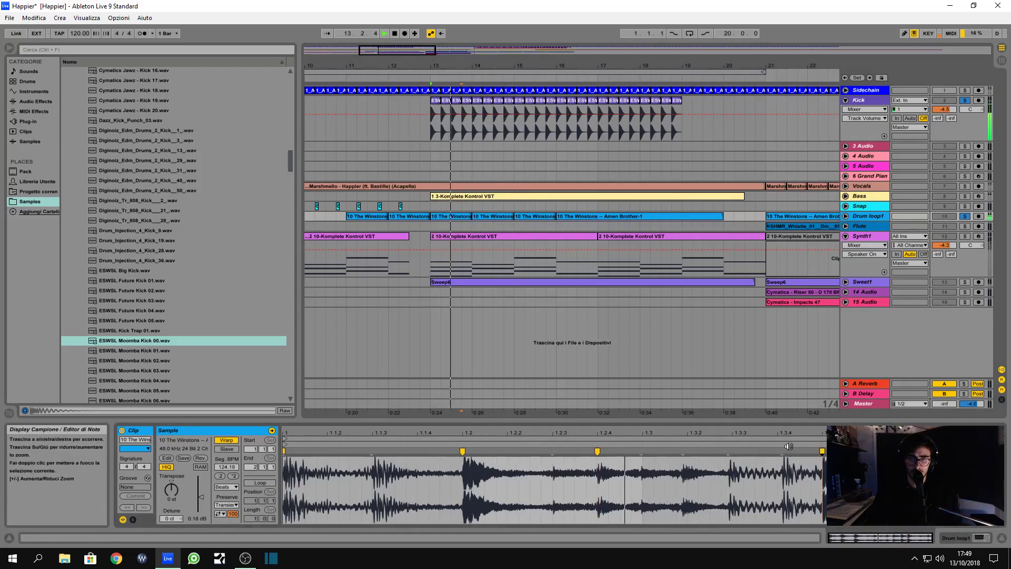
{"action": "key", "text": "space"}
{"action": "left_click_drag", "start_coordinate": [783, 452], "coordinate": [778, 452]}
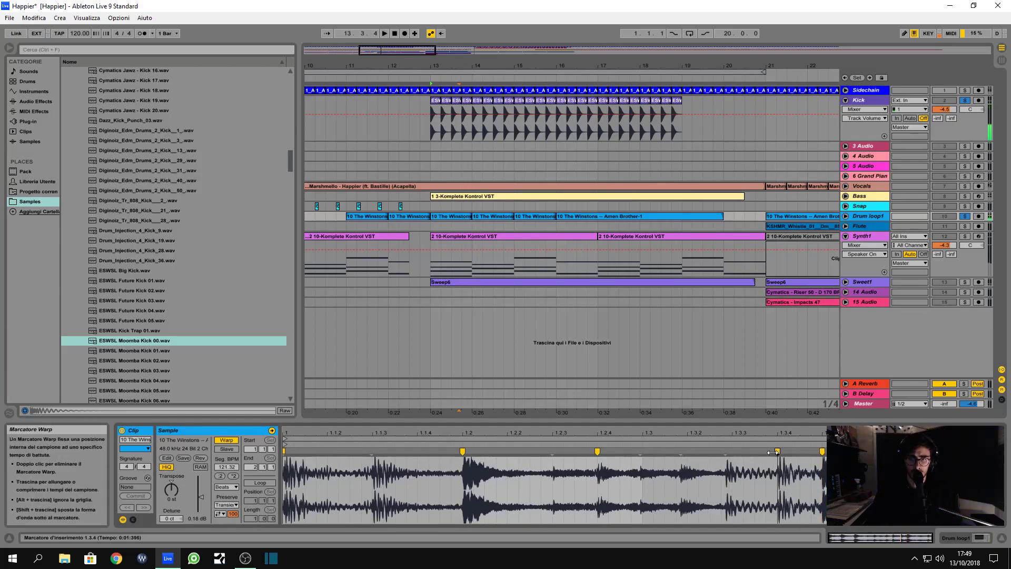
{"action": "key", "text": "space"}
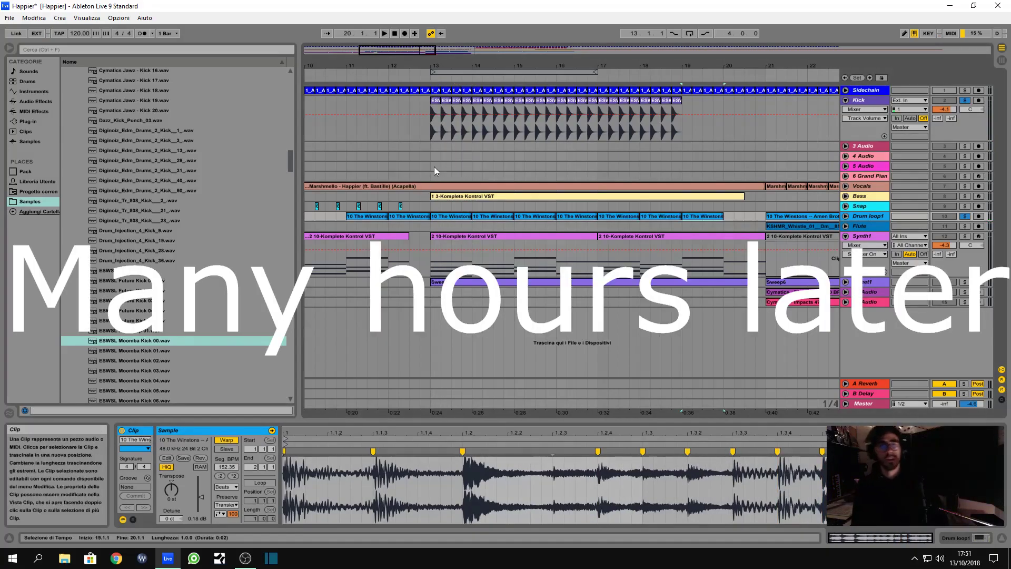
Play the soloed kick and warped drum loop together from bar 13.
{"action": "left_click", "coordinate": [434, 166]}
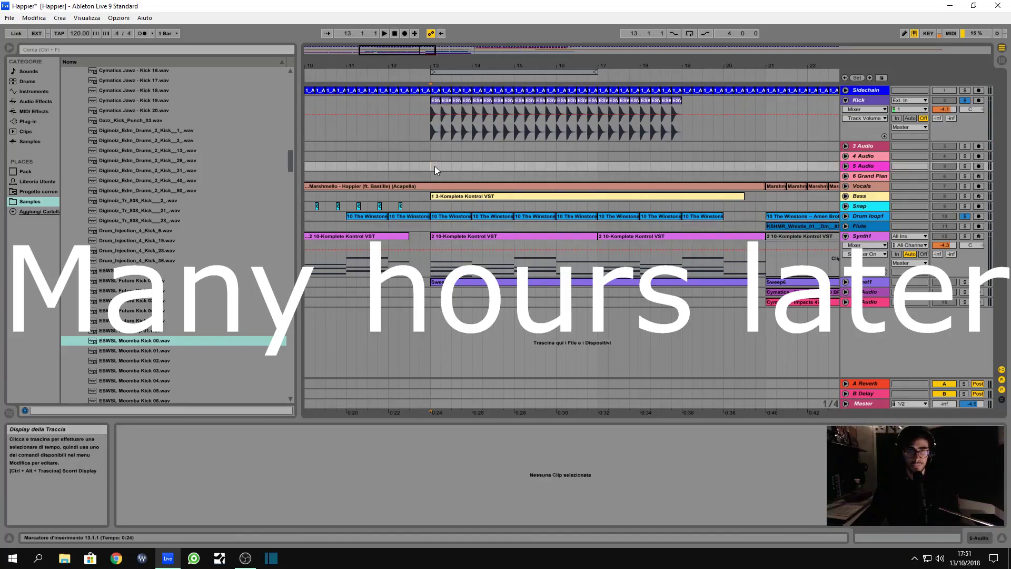
{"action": "key", "text": "space"}
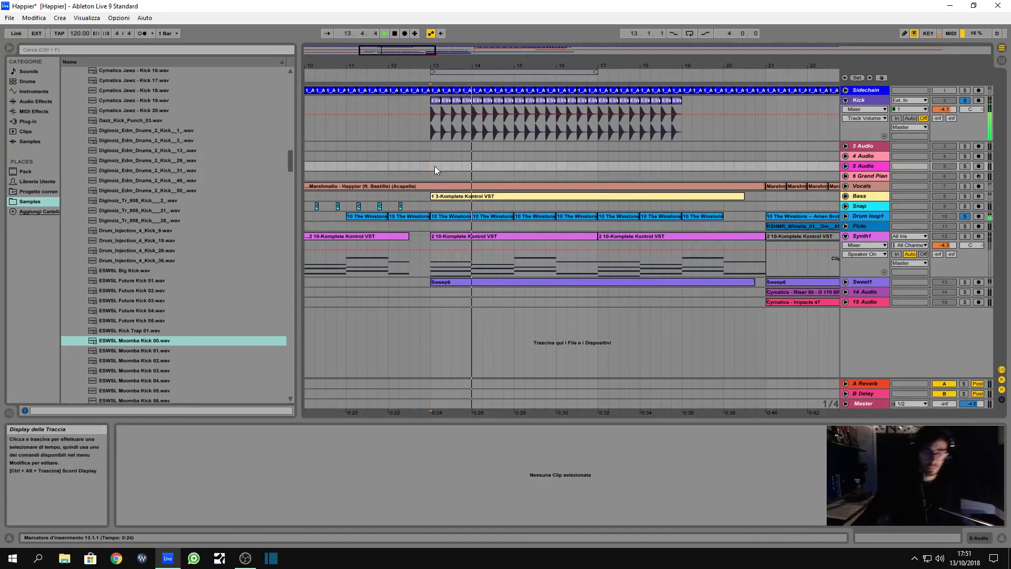
{"action": "key", "text": "s"}
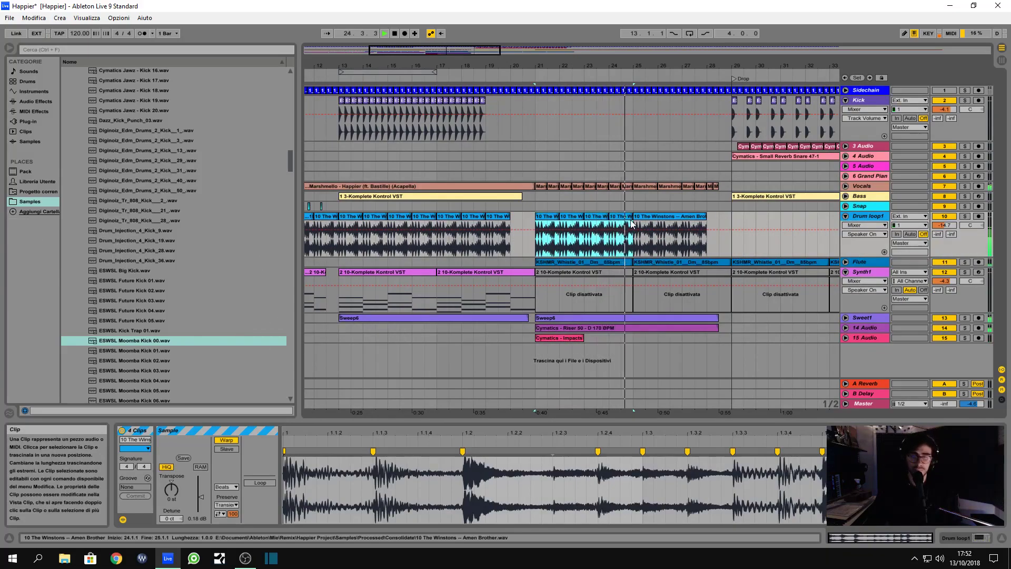
Duplicate the four drum loop clips of bars 21 to 25 onto bars 25 to 29, and delete the copy at bar 28.
{"action": "key", "text": "ctrl+d"}
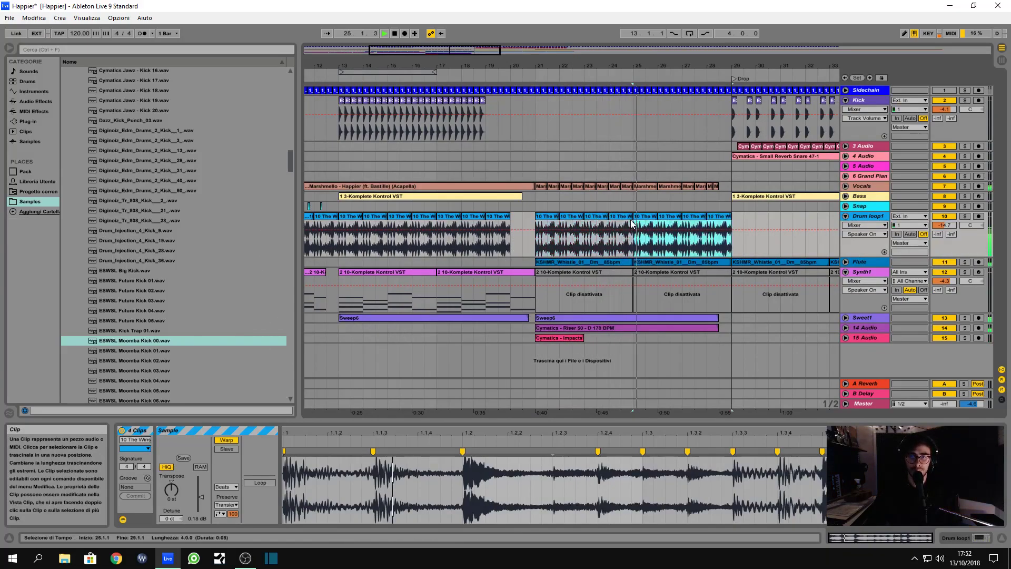
{"action": "left_click", "coordinate": [723, 221]}
{"action": "key", "text": "Delete"}
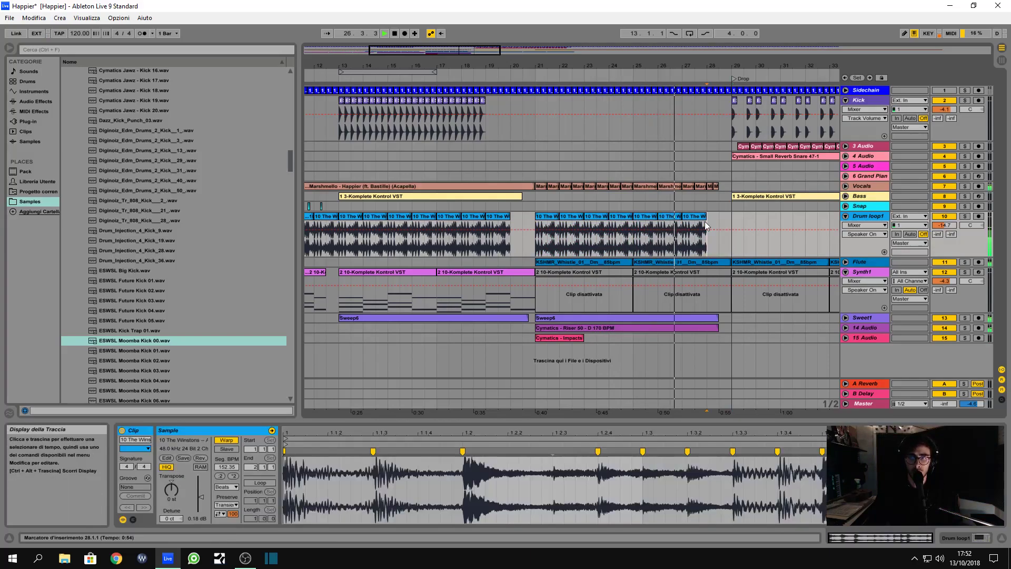
Listen to the transition into the drop at bar 29, stop playback, and save the Live set.
{"action": "left_click_drag", "start_coordinate": [633, 66], "coordinate": [550, 51]}
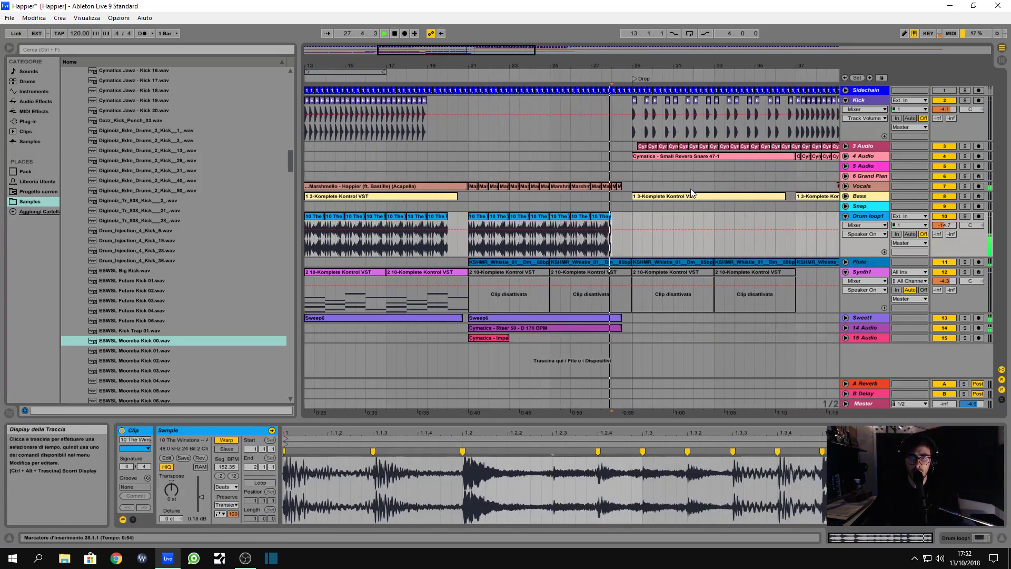
{"action": "left_click", "coordinate": [631, 217]}
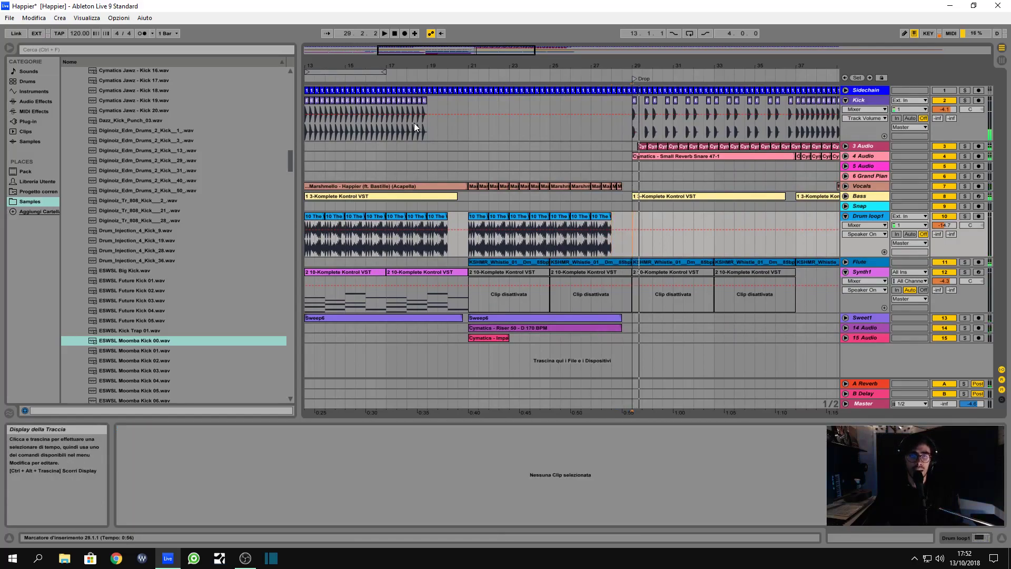
{"action": "key", "text": "space"}
{"action": "left_click", "coordinate": [466, 129]}
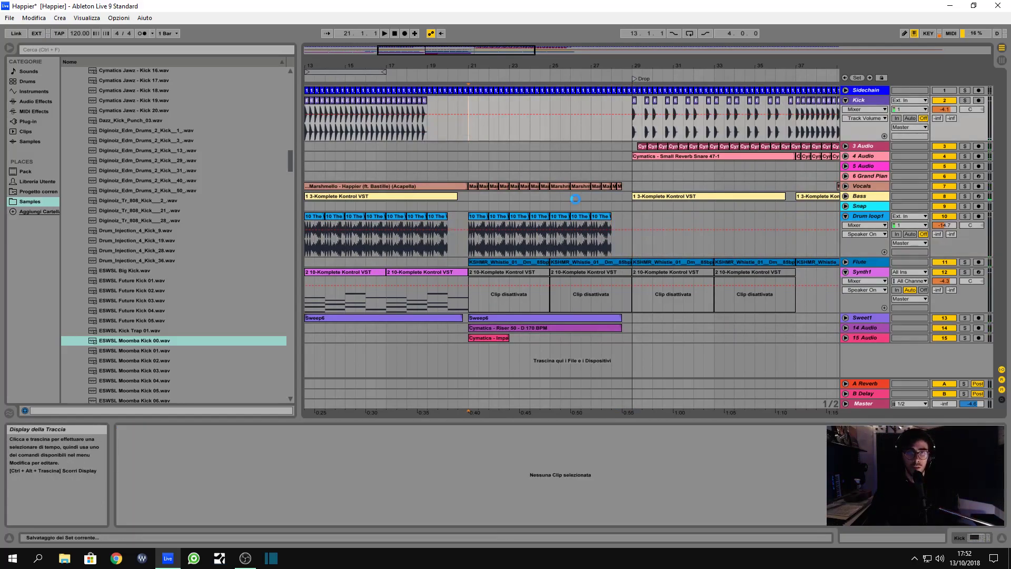
{"action": "left_click", "coordinate": [631, 130]}
Replace the first kick of the drop at bar 29 with a copy of the ESWSL Moomba Kick 00 clip from bar 13.
{"action": "mouse_move", "coordinate": [622, 67]}
{"action": "left_mouse_down"}
{"action": "mouse_move", "coordinate": [418, 63]}
{"action": "mouse_move", "coordinate": [501, 123]}
{"action": "left_mouse_up"}
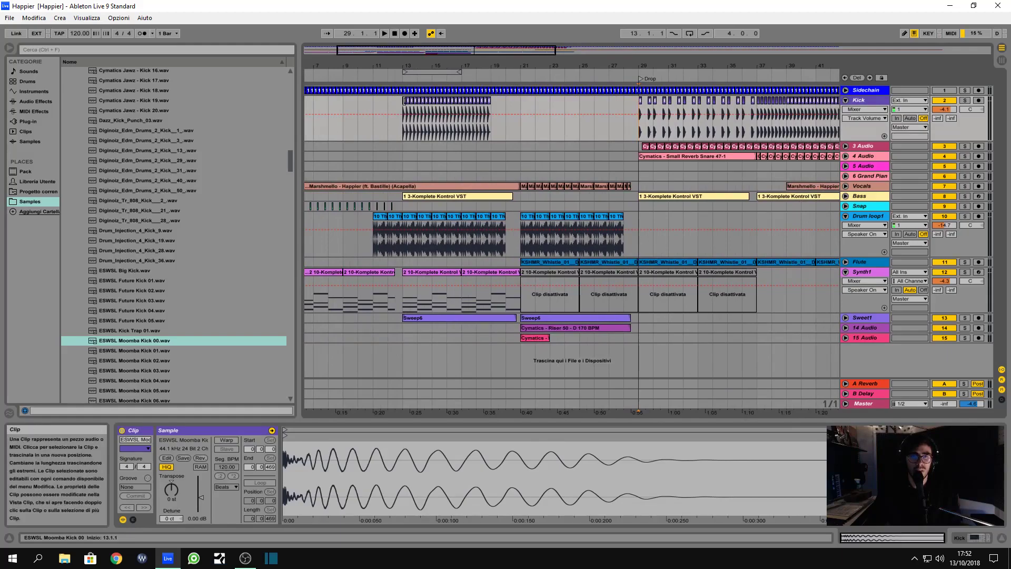
{"action": "left_click", "coordinate": [404, 100]}
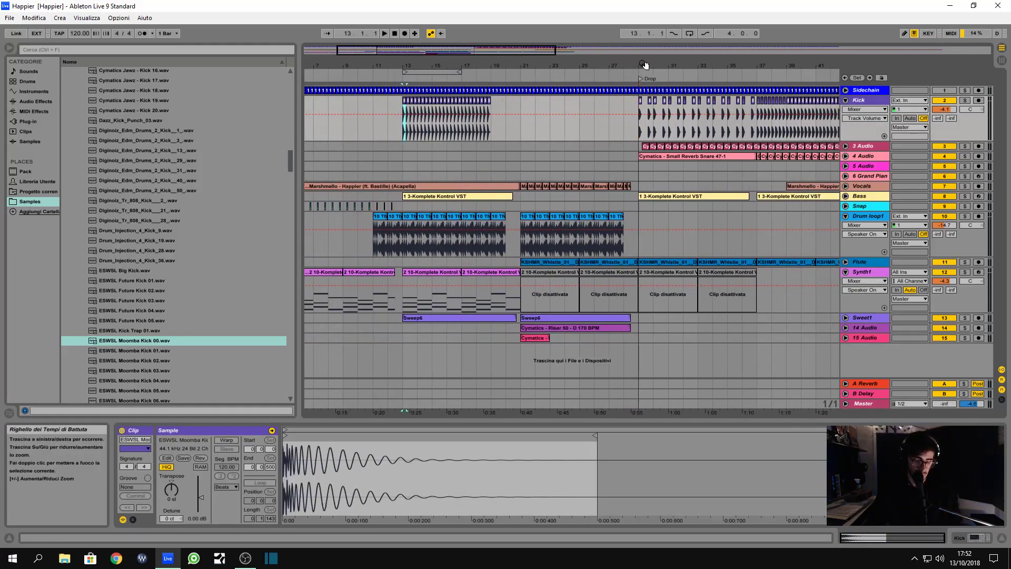
{"action": "left_click_drag", "start_coordinate": [639, 65], "coordinate": [624, 120]}
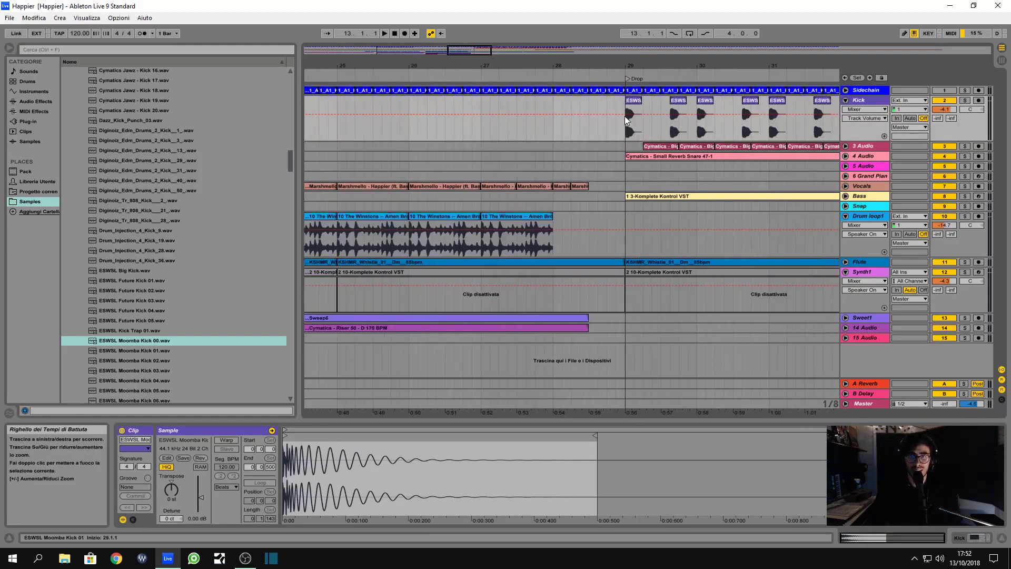
{"action": "left_click", "coordinate": [630, 101]}
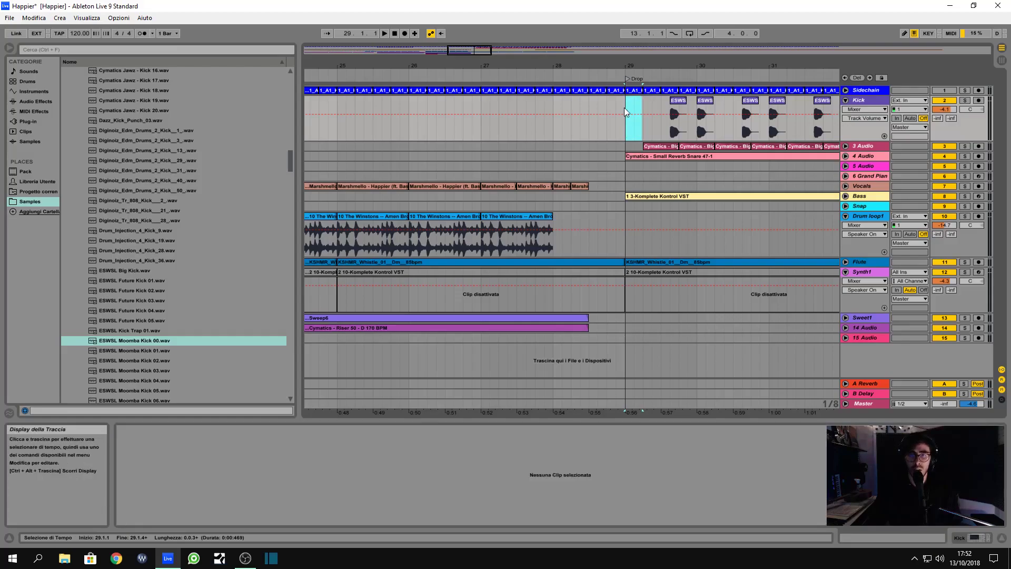
{"action": "left_click", "coordinate": [632, 99]}
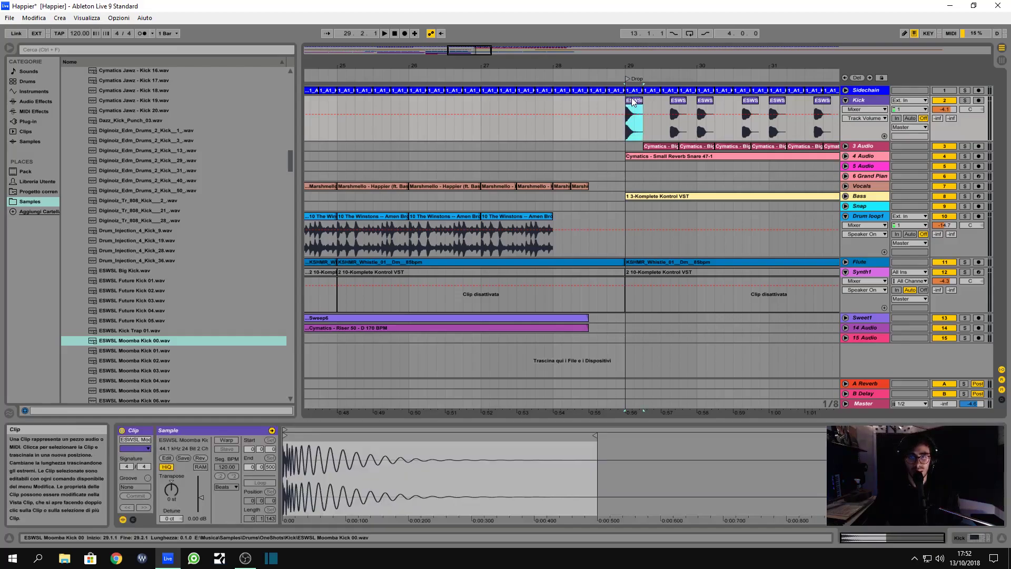
Play the drop from bar 29 and the section from bar 13 to check how the replaced kick sounds.
{"action": "left_click", "coordinate": [667, 111]}
{"action": "left_click", "coordinate": [681, 112]}
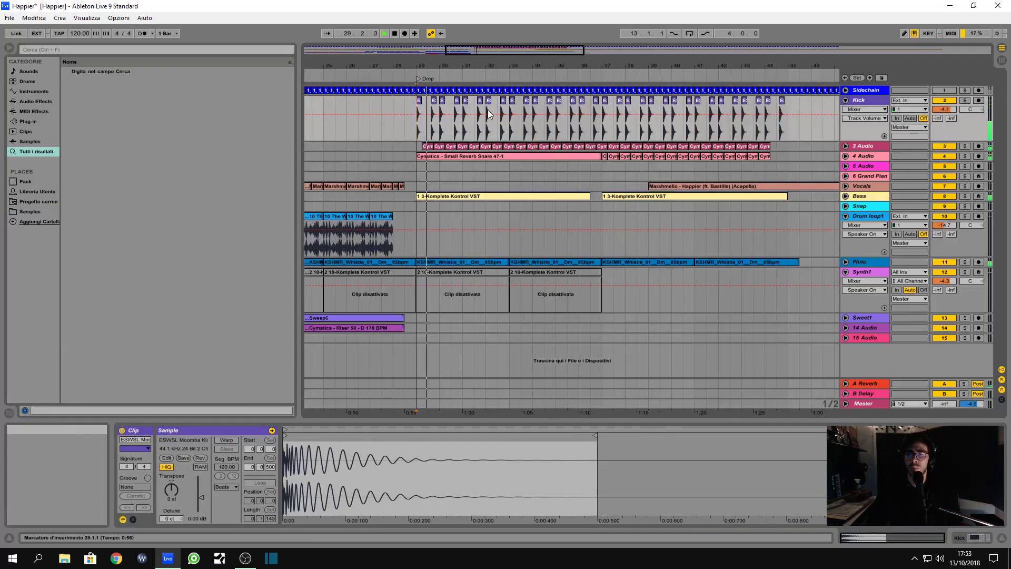
{"action": "left_click_drag", "start_coordinate": [409, 66], "coordinate": [585, 64]}
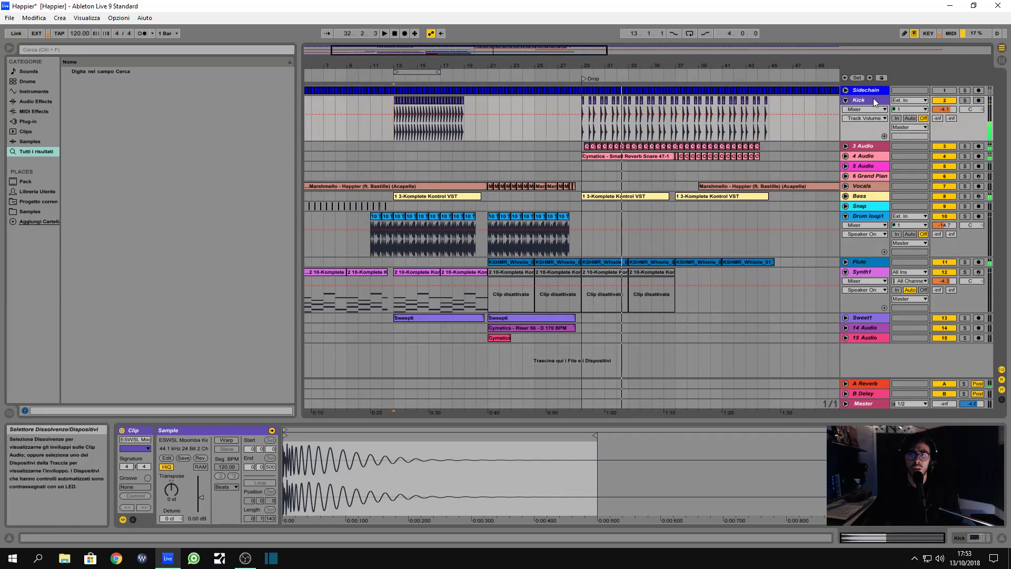
{"action": "key", "text": "space"}
{"action": "key", "text": "space"}
{"action": "left_click", "coordinate": [965, 100]}
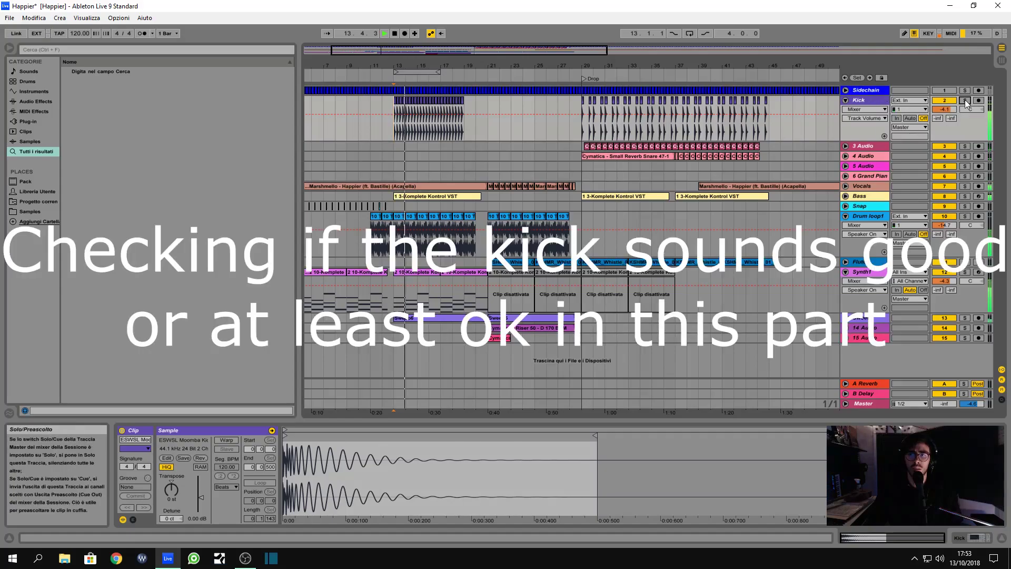
{"action": "left_click", "coordinate": [580, 107]}
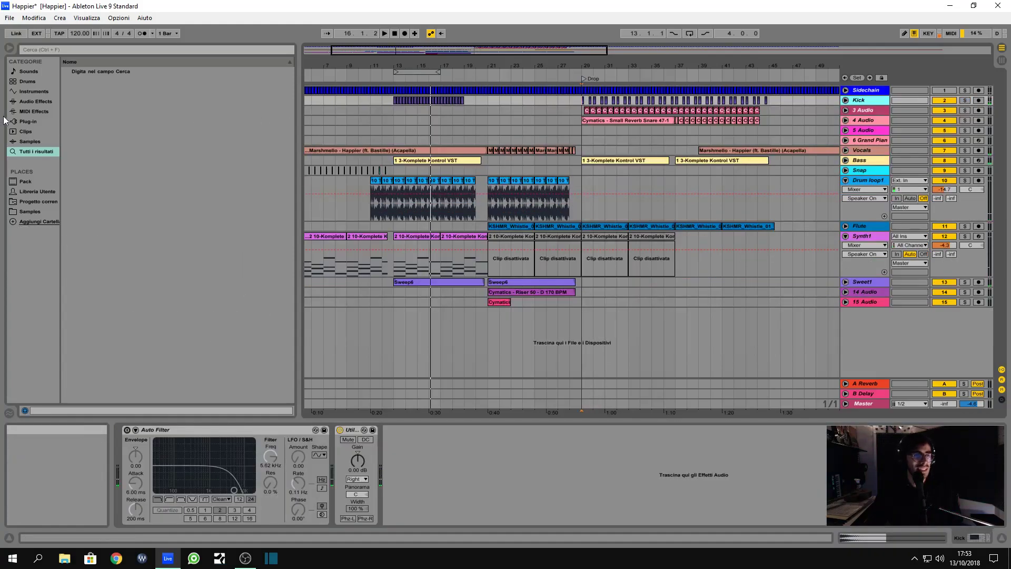
Browse the Samples folder for additional drum sounds to layer into the drop.
{"action": "left_click", "coordinate": [26, 121]}
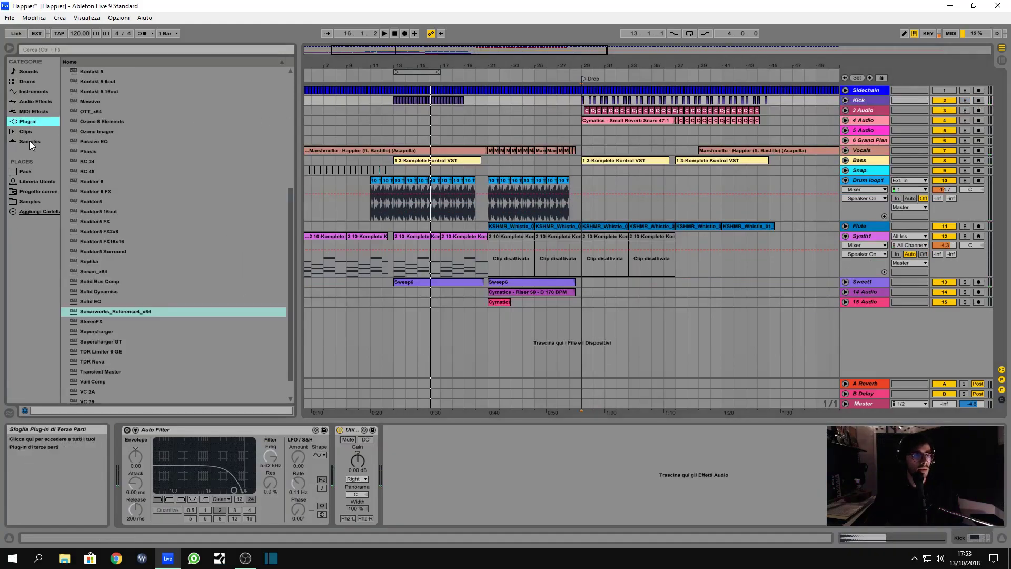
{"action": "left_click", "coordinate": [29, 201]}
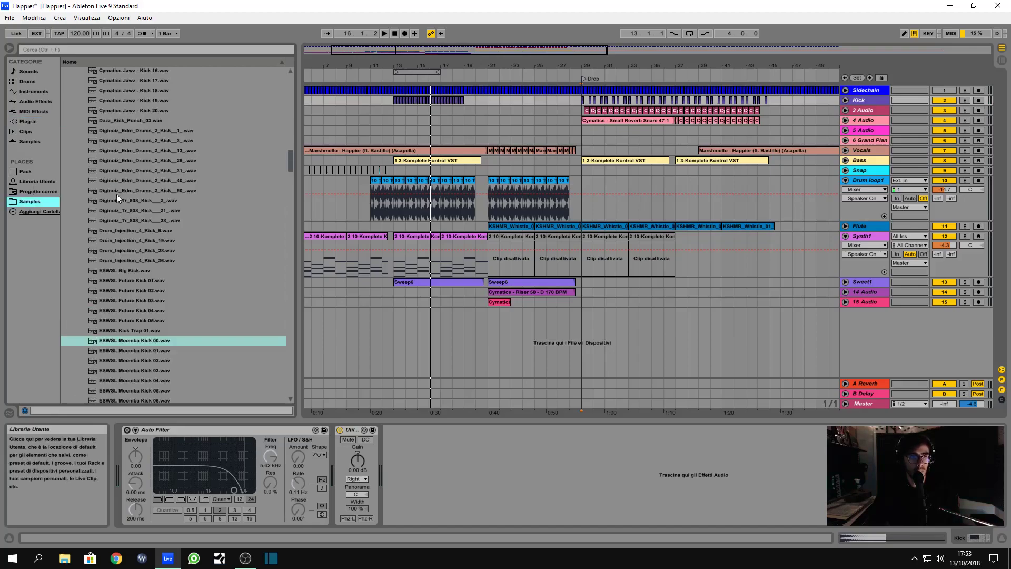
{"action": "scroll", "coordinate": [134, 175], "scroll_direction": "up", "scroll_amount": 9}
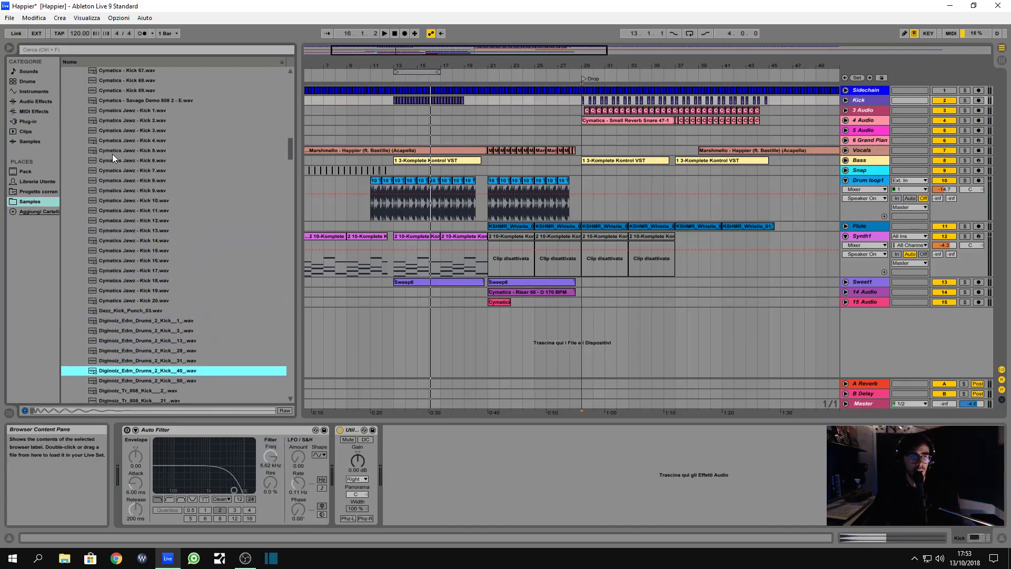
{"action": "scroll", "coordinate": [95, 139], "scroll_direction": "up", "scroll_amount": 3}
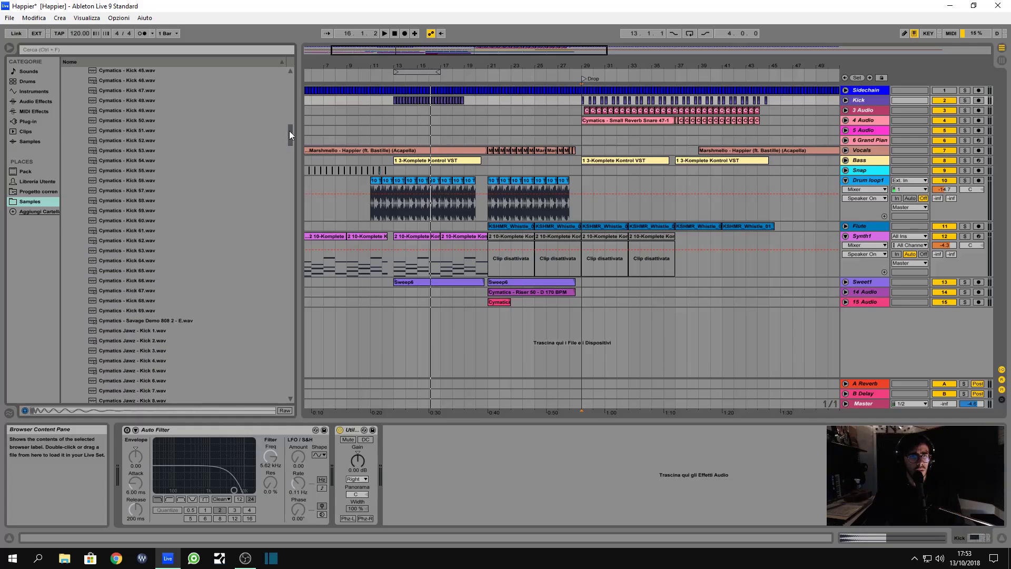
{"action": "left_click_drag", "start_coordinate": [289, 129], "coordinate": [287, 96]}
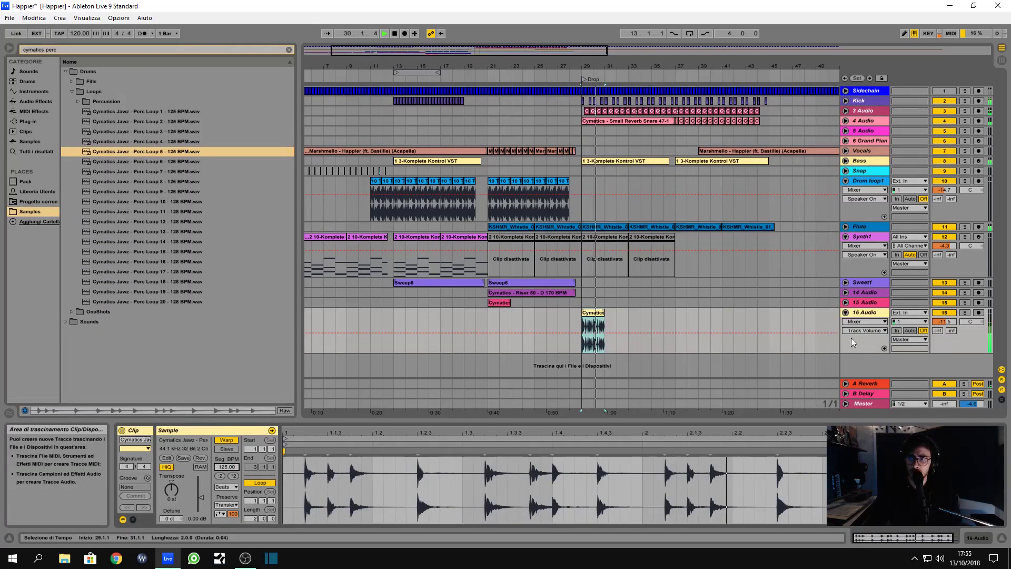
Lower the percussion loop track's volume to about -15.5 dB and duplicate the Cymatics Jawz Perc Loop 5 clip until it fills bars 29 to 37.
{"action": "left_click_drag", "start_coordinate": [945, 321], "coordinate": [944, 326]}
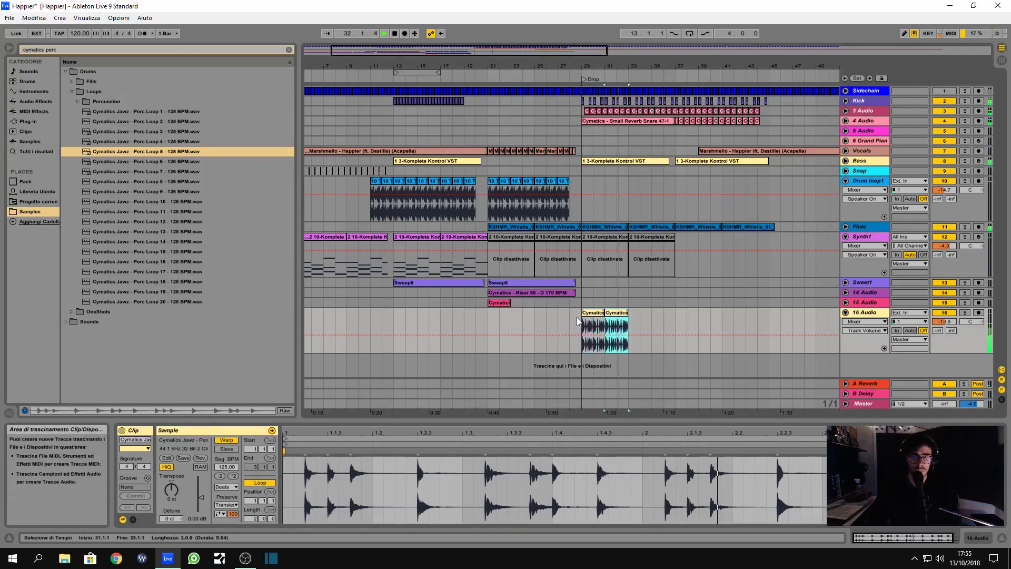
{"action": "key", "text": "ctrl+d"}
{"action": "key", "text": "ctrl+d"}
{"action": "key", "text": "space"}
{"action": "key", "text": "space"}
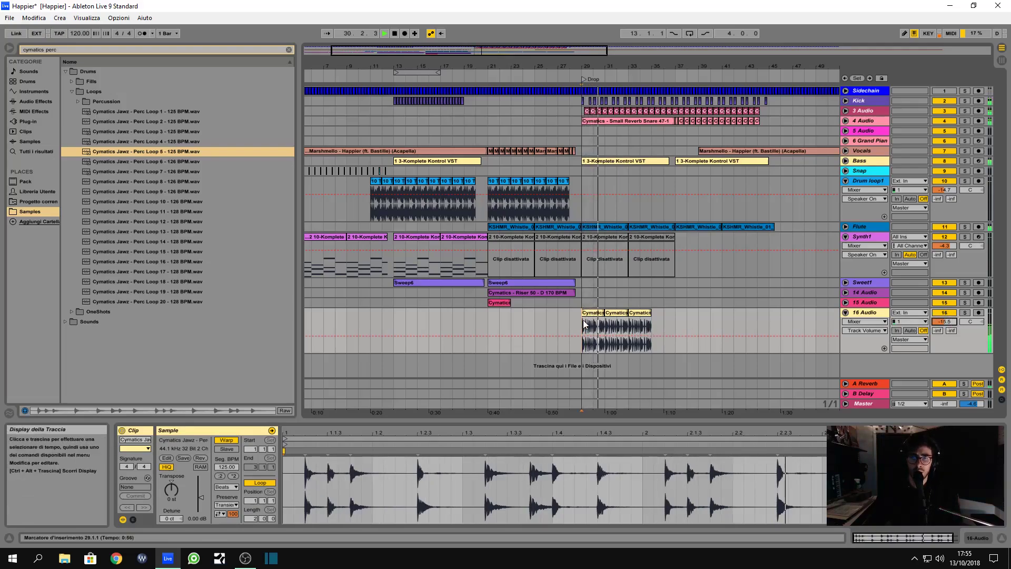
{"action": "left_click", "coordinate": [631, 329]}
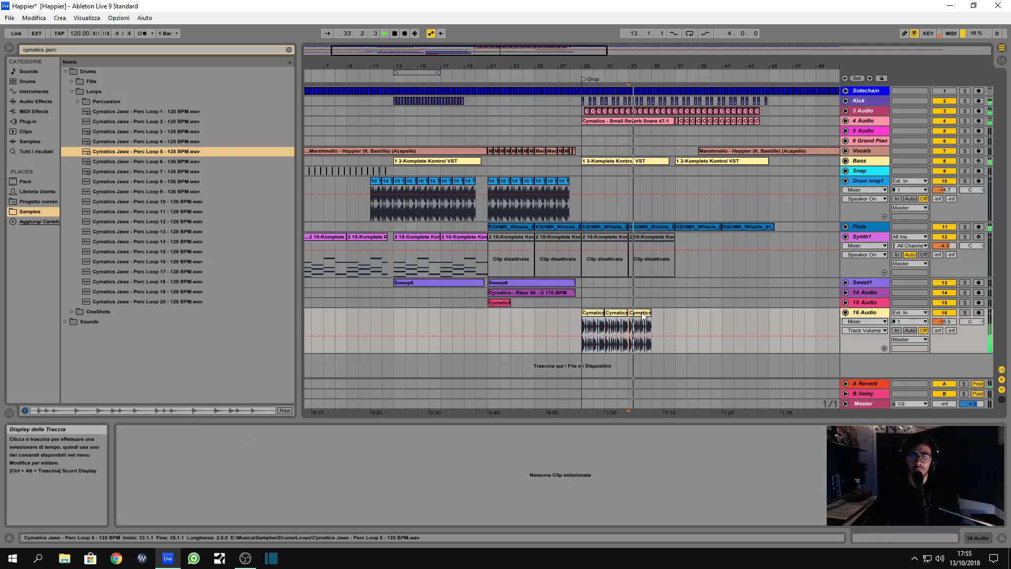
{"action": "left_click", "coordinate": [639, 313]}
{"action": "key", "text": "ctrl+d"}
{"action": "left_click", "coordinate": [580, 324]}
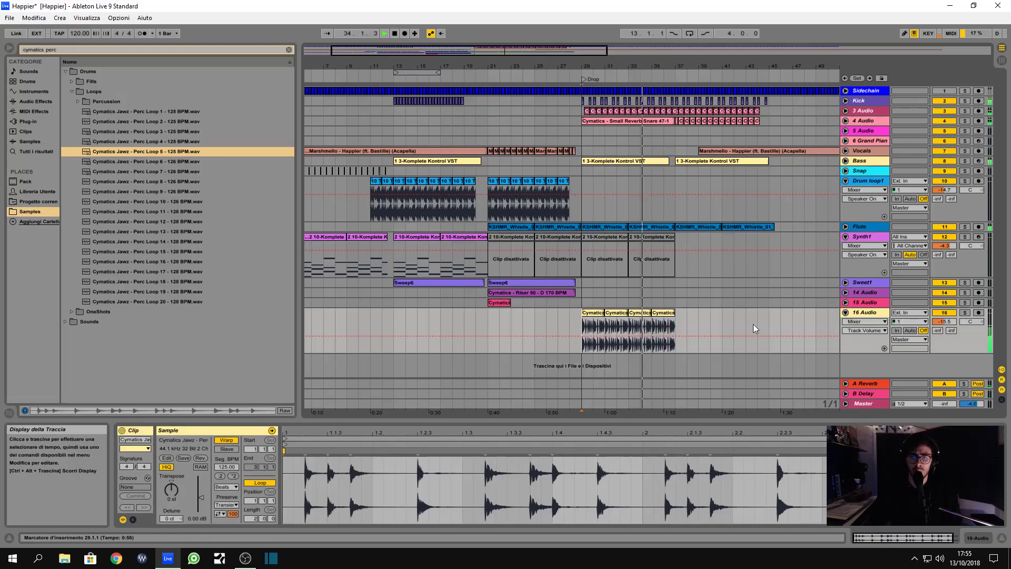
{"action": "left_click", "coordinate": [845, 312]}
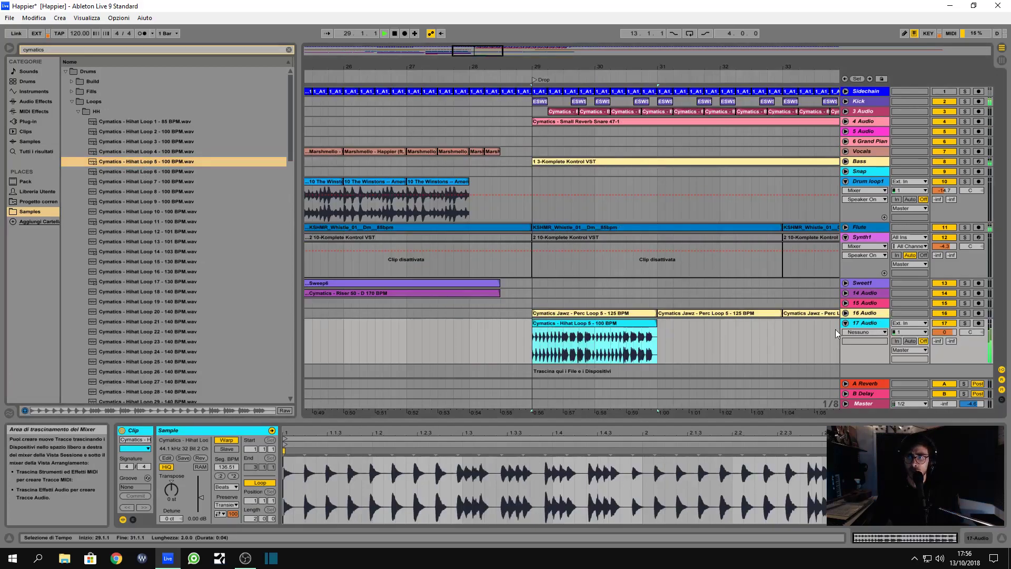
Warp the Cymatics Hihat Loop 5 clip to the grid by moving its late-running hits onto beats 1.3, 2 and 2.3.
{"action": "key", "text": "space"}
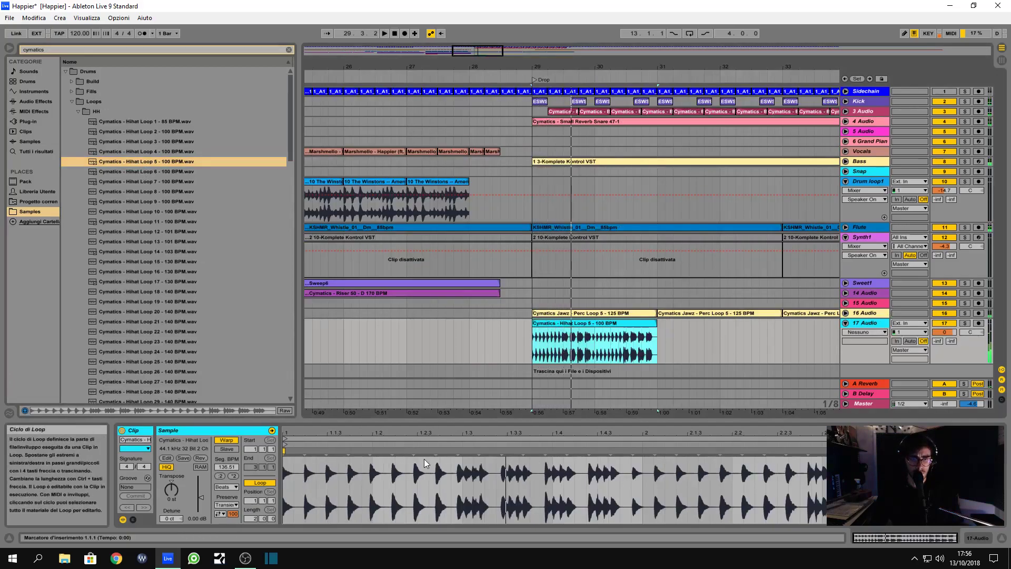
{"action": "key", "text": "space"}
{"action": "key", "text": "space"}
{"action": "left_click_drag", "start_coordinate": [456, 450], "coordinate": [463, 451]}
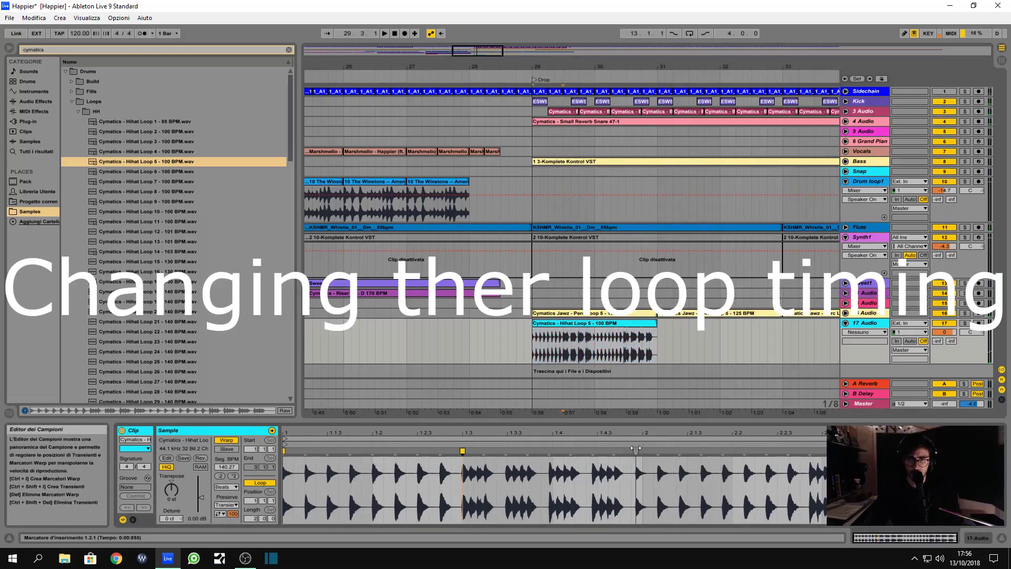
{"action": "left_click_drag", "start_coordinate": [636, 449], "coordinate": [645, 450]}
{"action": "left_click_drag", "start_coordinate": [815, 452], "coordinate": [822, 452]}
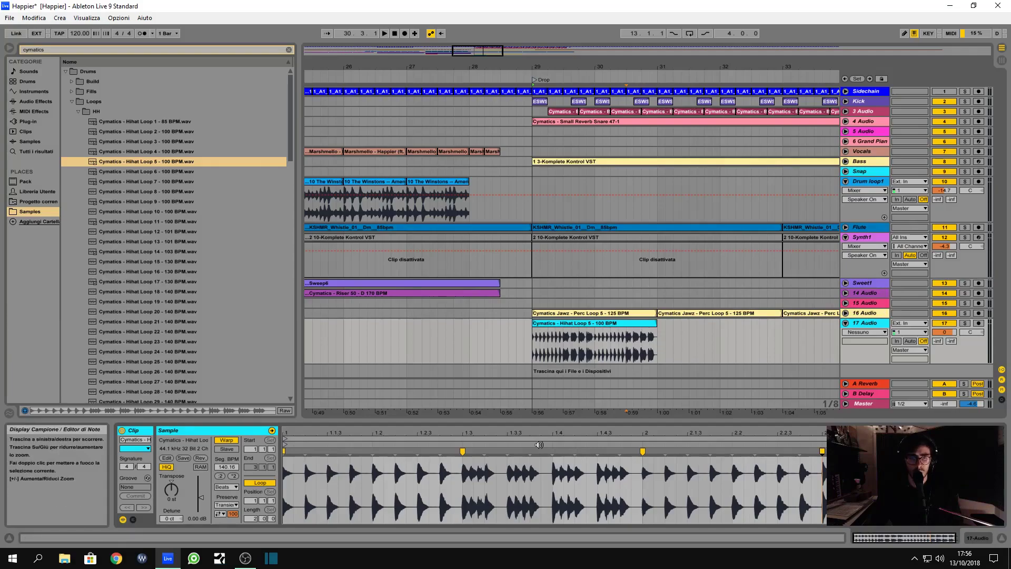
Lower the hi-hat loop track's volume to -7.3 dB and play it with the drop from bar 29.
{"action": "key", "text": "space"}
{"action": "left_click_drag", "start_coordinate": [944, 332], "coordinate": [944, 351]}
{"action": "key", "text": "space"}
{"action": "left_click", "coordinate": [532, 338]}
{"action": "key", "text": "space"}
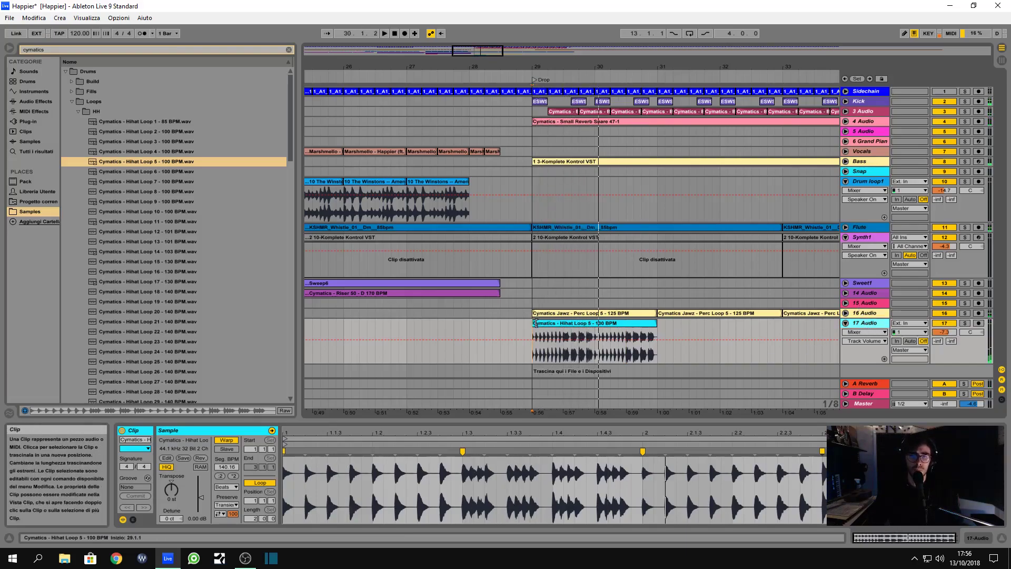
Rename the hi-hat loop's track to hh and move it directly below the 4 Audio track.
{"action": "left_click", "coordinate": [536, 324]}
{"action": "left_click_drag", "start_coordinate": [529, 67], "coordinate": [449, 87]}
{"action": "left_click", "coordinate": [868, 327]}
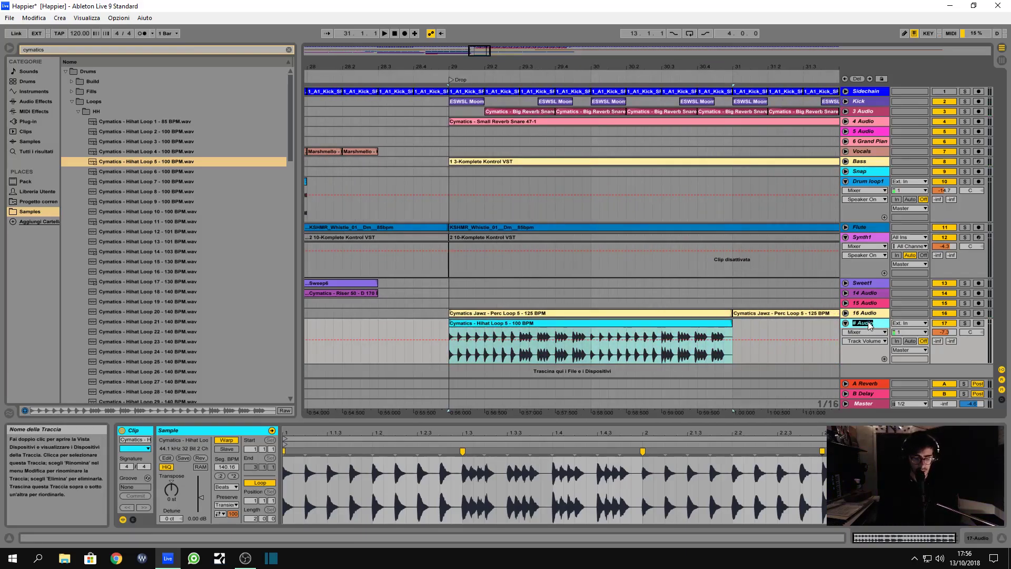
{"action": "type", "text": "hh"}
{"action": "key", "text": "Return"}
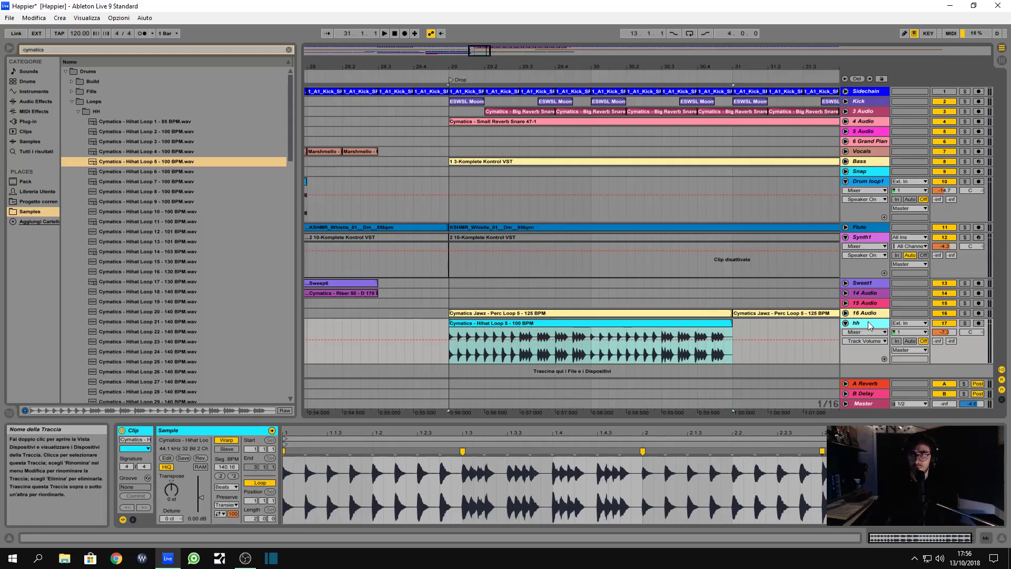
{"action": "left_click_drag", "start_coordinate": [884, 135], "coordinate": [884, 134]}
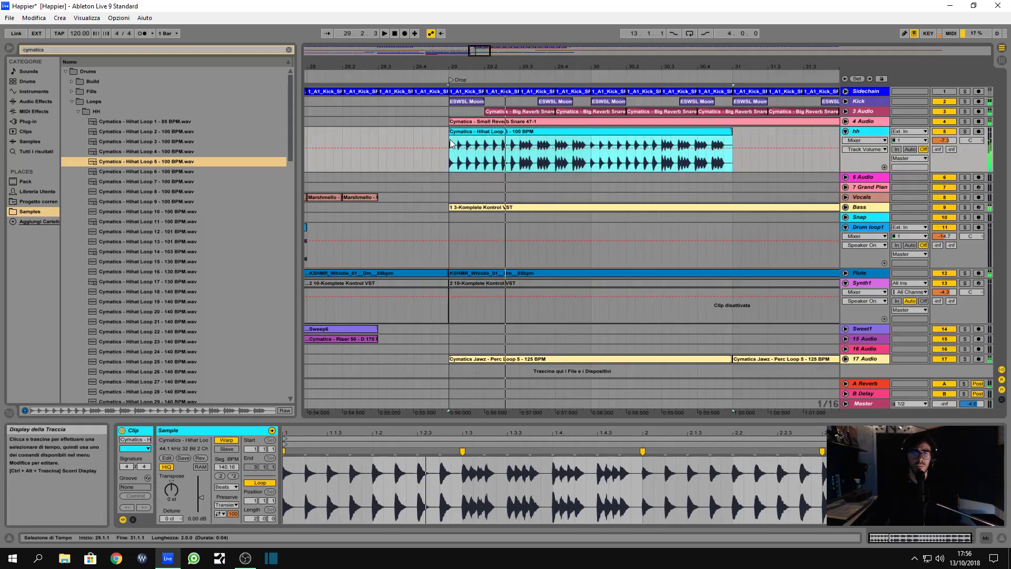
Duplicate the first half bar of the hi-hat loop, 29.1 to 29.3, over the following half bar and play the result.
{"action": "left_click_drag", "start_coordinate": [450, 152], "coordinate": [495, 143]}
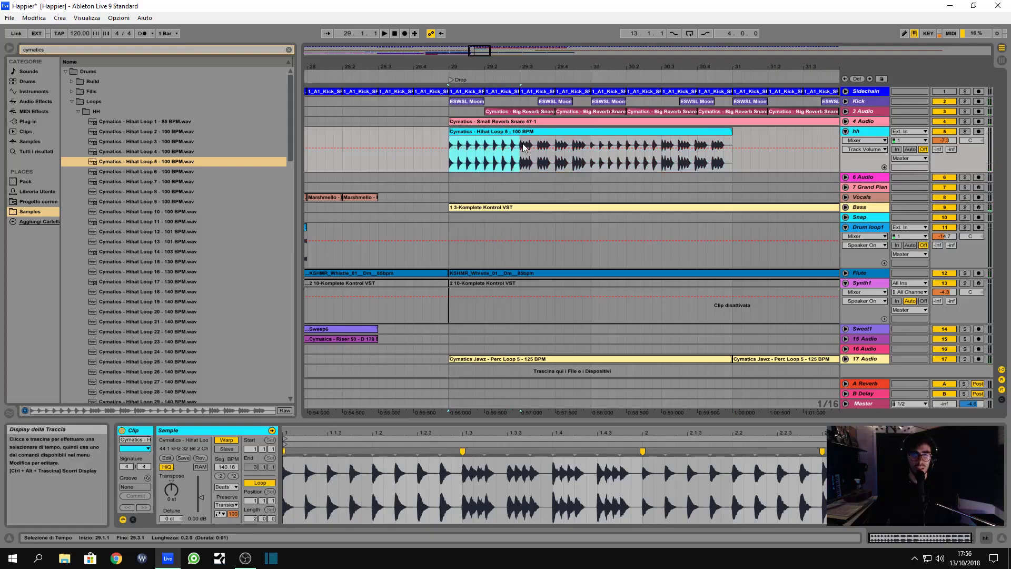
{"action": "key", "text": "ctrl+d"}
{"action": "left_click", "coordinate": [441, 144]}
{"action": "key", "text": "space"}
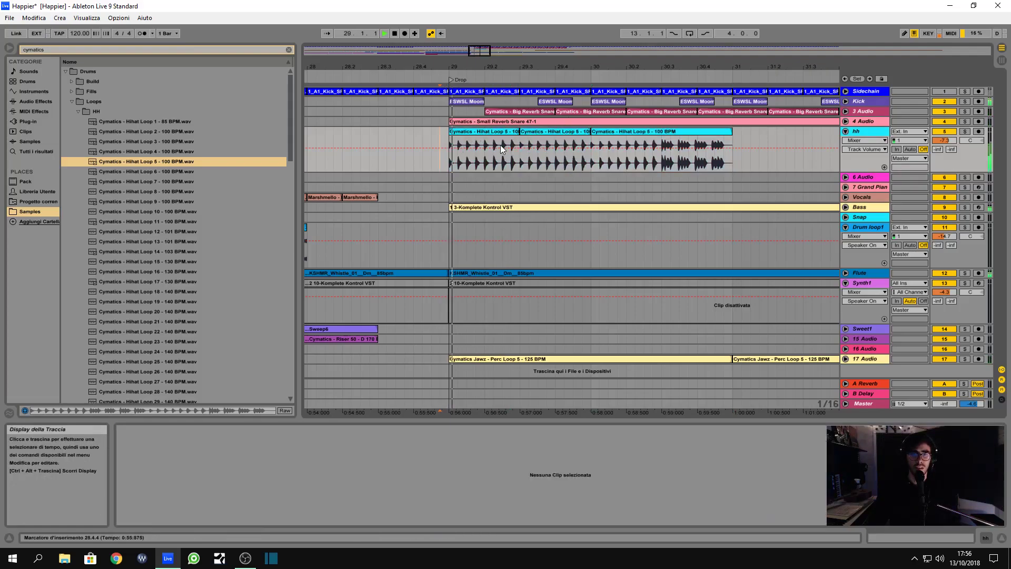
{"action": "key", "text": "space"}
Split the hi-hat clip at 29.4 and halve the segment BPM of the piece between 29.4 and bar 30.
{"action": "left_click", "coordinate": [566, 139]}
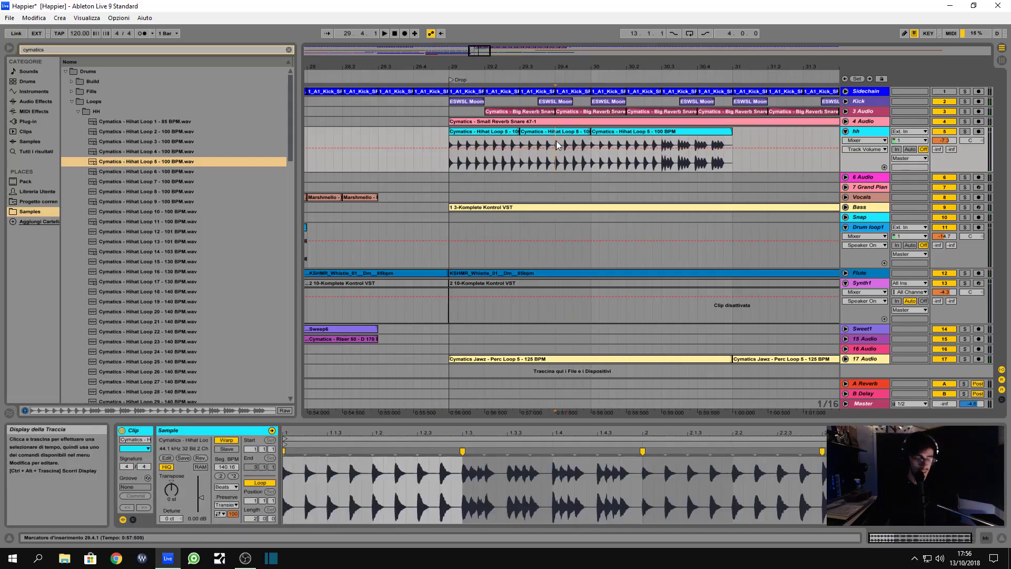
{"action": "key", "text": "ctrl+e"}
{"action": "left_click", "coordinate": [574, 133]}
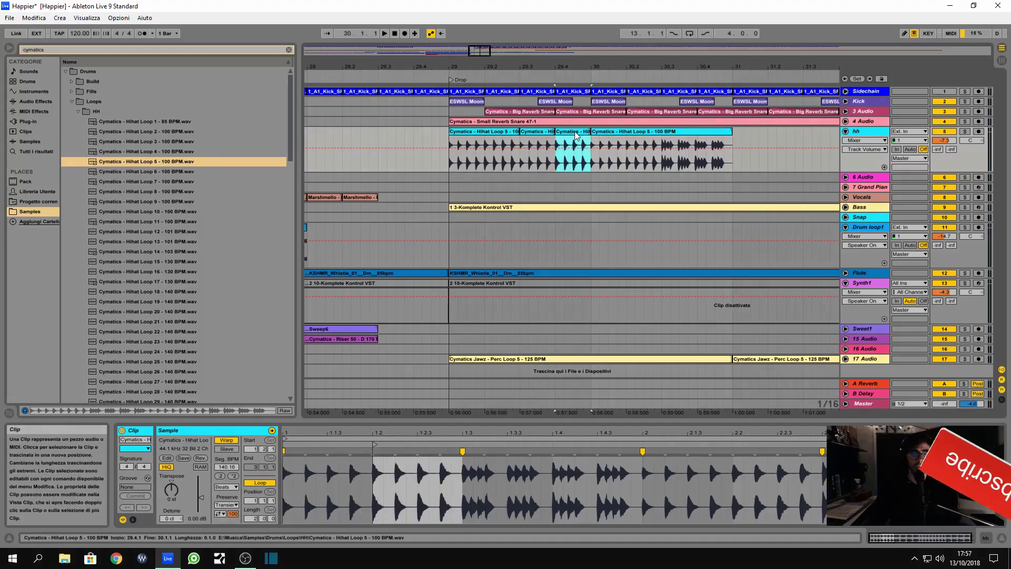
{"action": "double_click", "coordinate": [574, 133]}
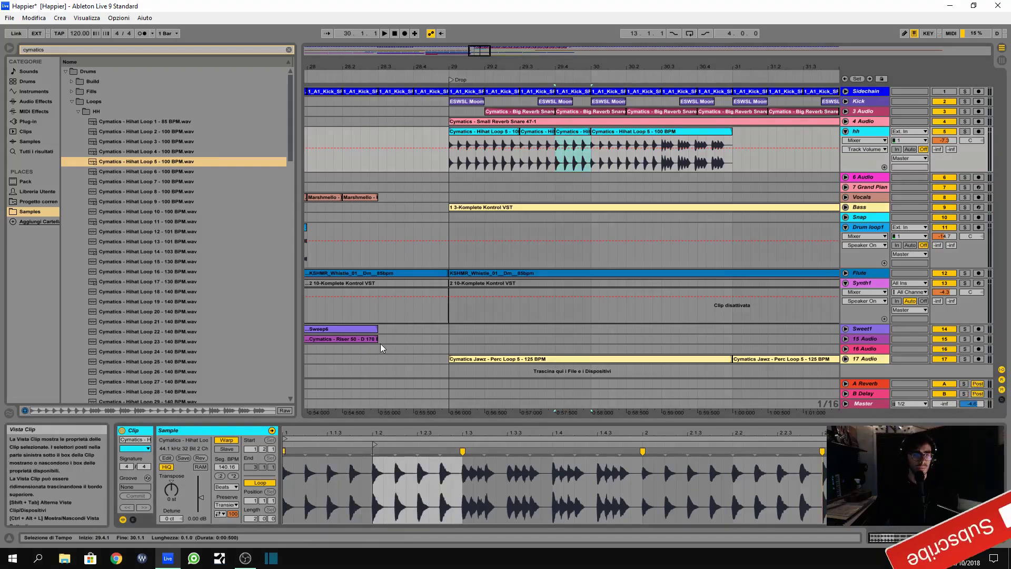
{"action": "left_click", "coordinate": [220, 476]}
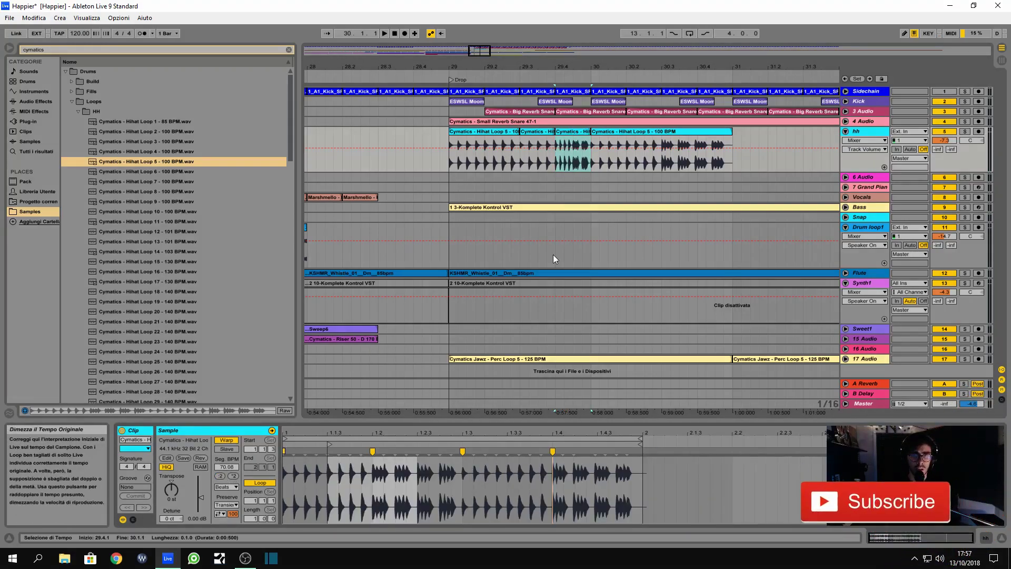
Duplicate the first half of the sped-up hi-hat piece, 29.4.1 to 29.4.3, over its second half and listen from 29.4.
{"action": "left_click", "coordinate": [554, 144]}
{"action": "key", "text": "ctrl+e"}
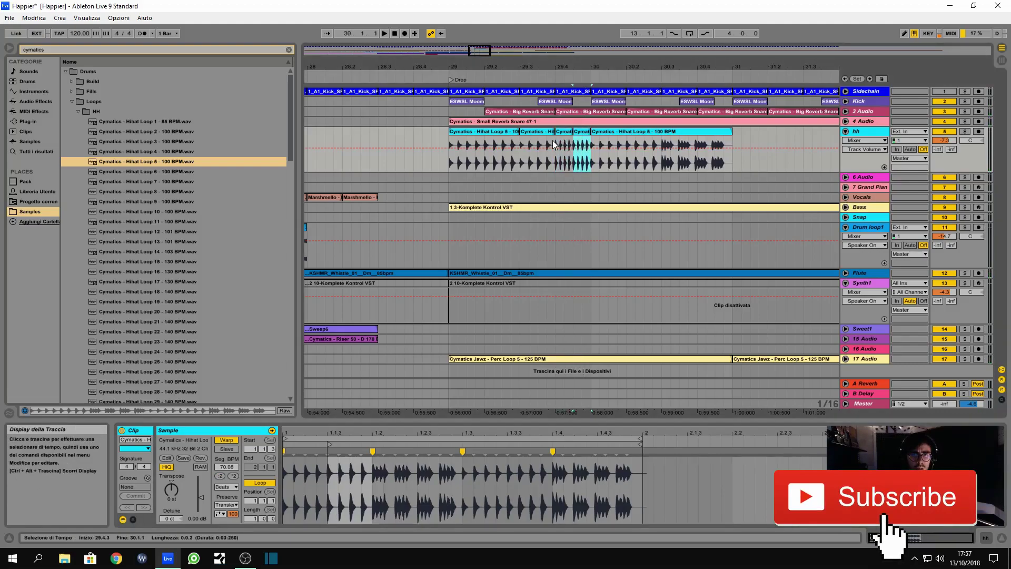
{"action": "left_click", "coordinate": [553, 144]}
{"action": "key", "text": "space"}
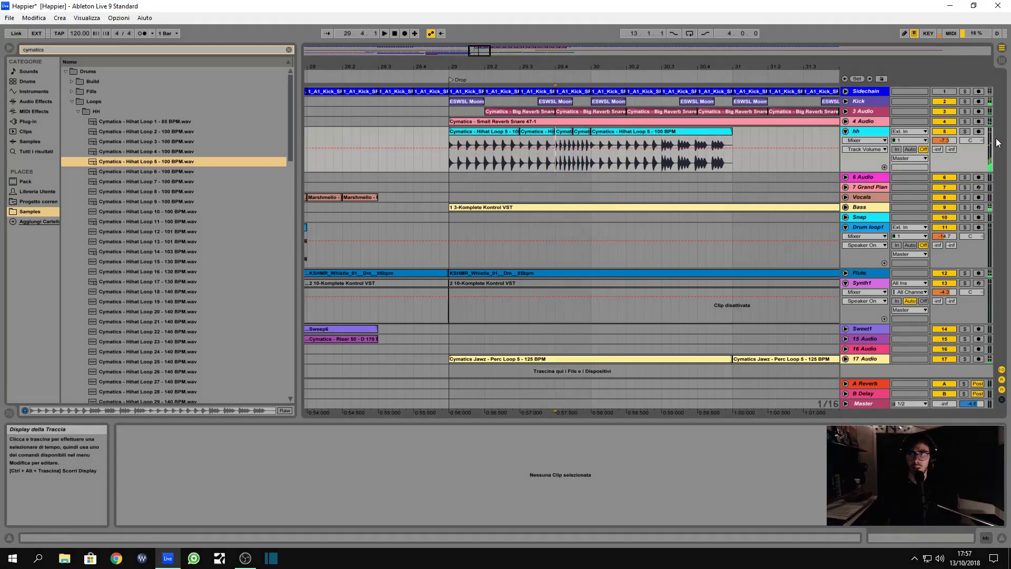
{"action": "key", "text": "space"}
{"action": "key", "text": "space"}
Copy the hi-hat section from 29.3.1 to 29.3.3, paste it at 29.4.1, and play the pattern from bar 29.
{"action": "left_click", "coordinate": [539, 137]}
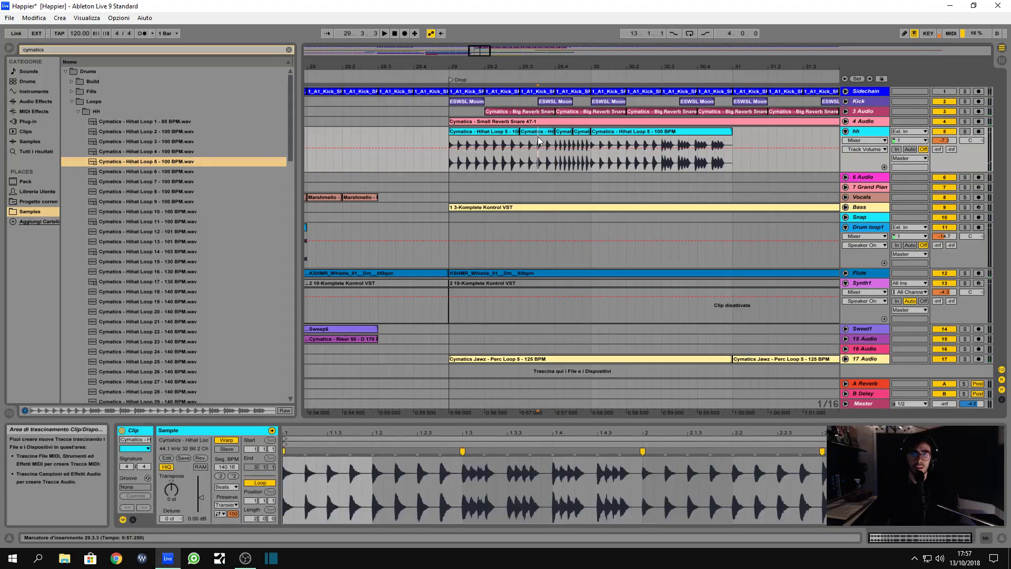
{"action": "mouse_move", "coordinate": [529, 141]}
{"action": "left_mouse_down"}
{"action": "mouse_move", "coordinate": [520, 143]}
{"action": "mouse_move", "coordinate": [539, 142]}
{"action": "left_mouse_up"}
{"action": "key", "text": "ctrl+c"}
{"action": "left_click", "coordinate": [558, 143]}
{"action": "key", "text": "ctrl+v"}
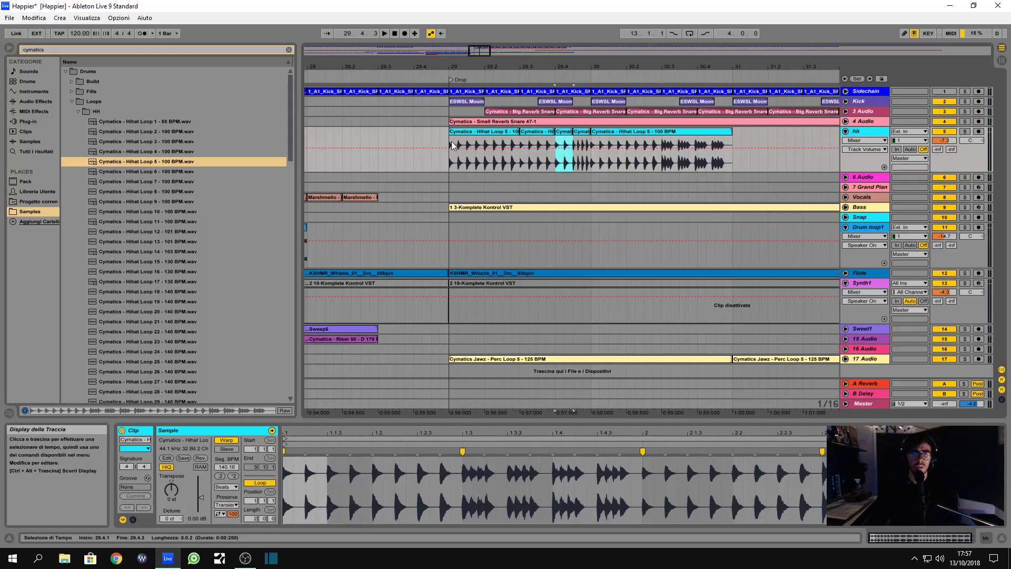
{"action": "left_click", "coordinate": [451, 141]}
{"action": "key", "text": "space"}
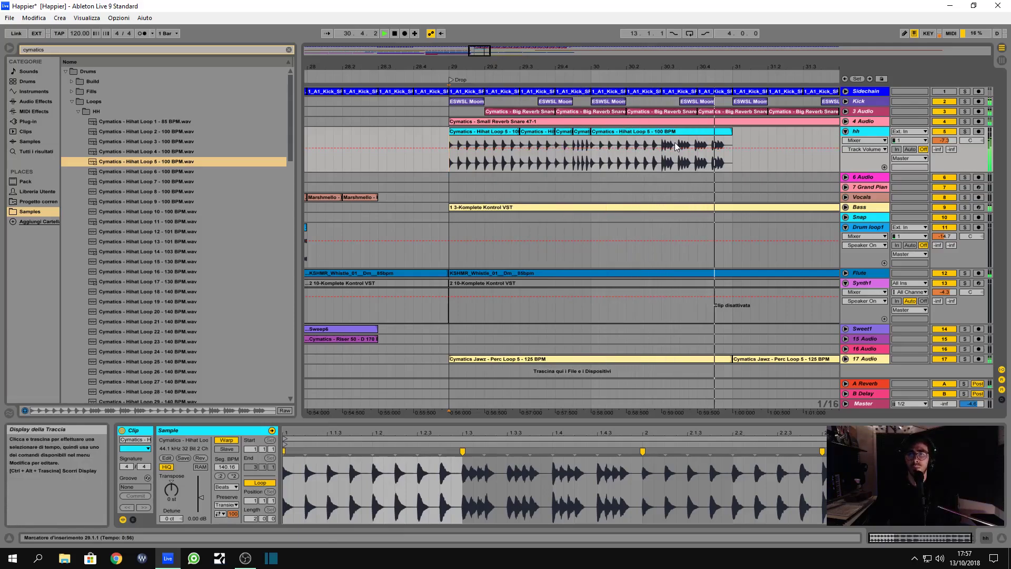
{"action": "key", "text": "space"}
Warp the hi-hat clip at bar 30 by moving the hit near its end onto 2.4.3.
{"action": "left_click", "coordinate": [716, 132]}
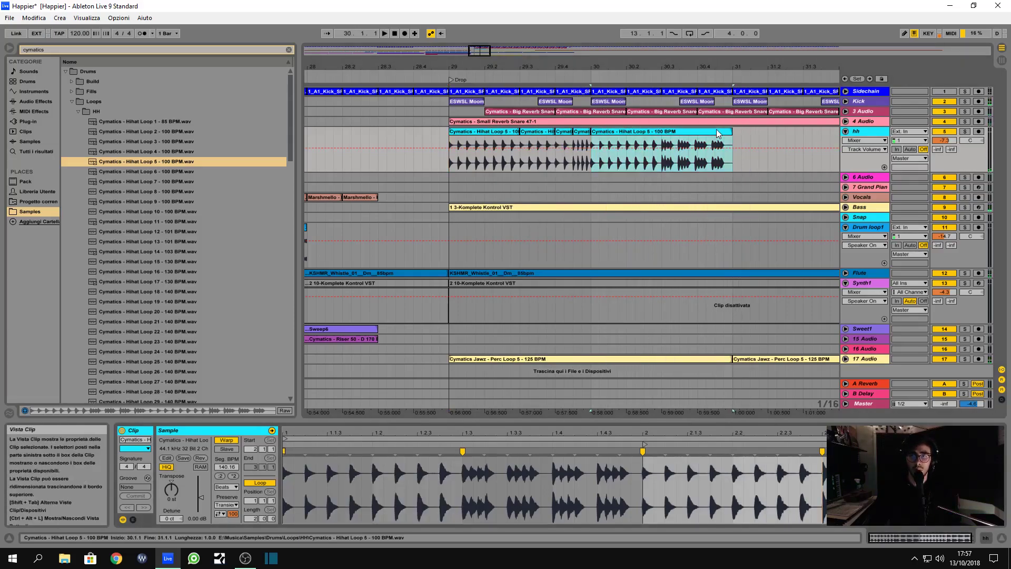
{"action": "left_click", "coordinate": [829, 490]}
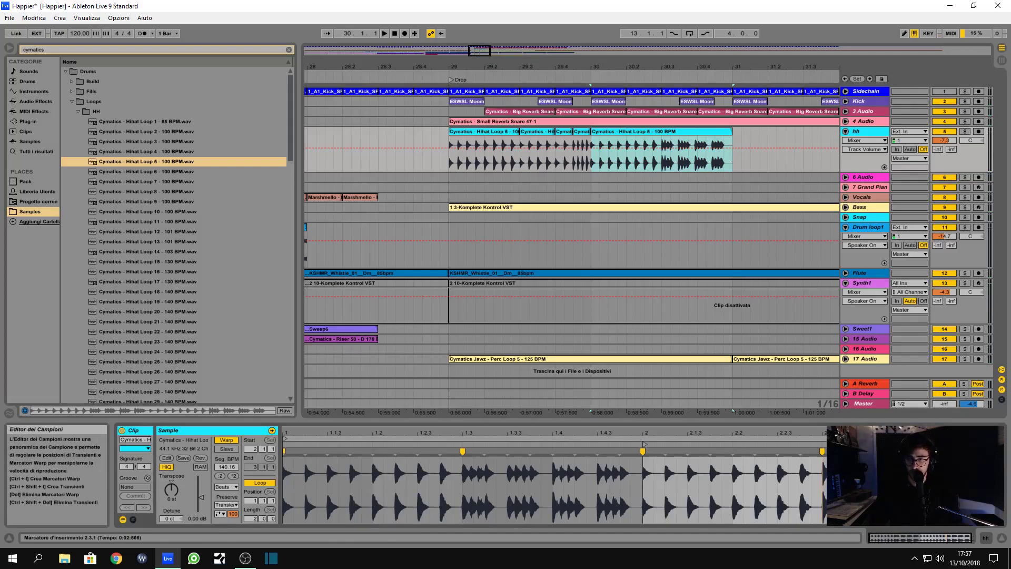
{"action": "left_click_drag", "start_coordinate": [947, 452], "coordinate": [957, 452]}
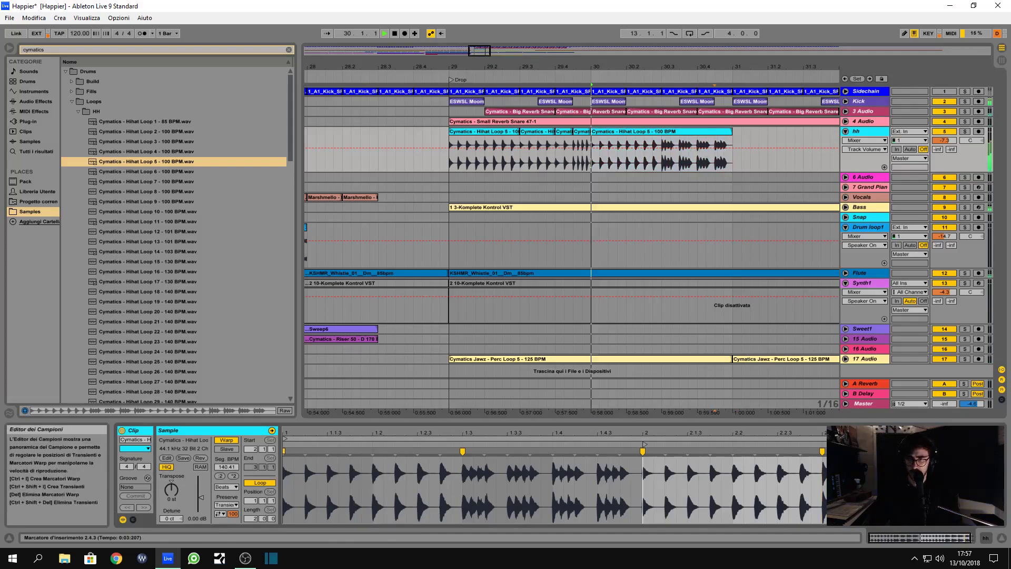
Play back the warped hi-hat pattern through bar 30.
{"action": "left_click", "coordinate": [605, 241]}
{"action": "key", "text": "space"}
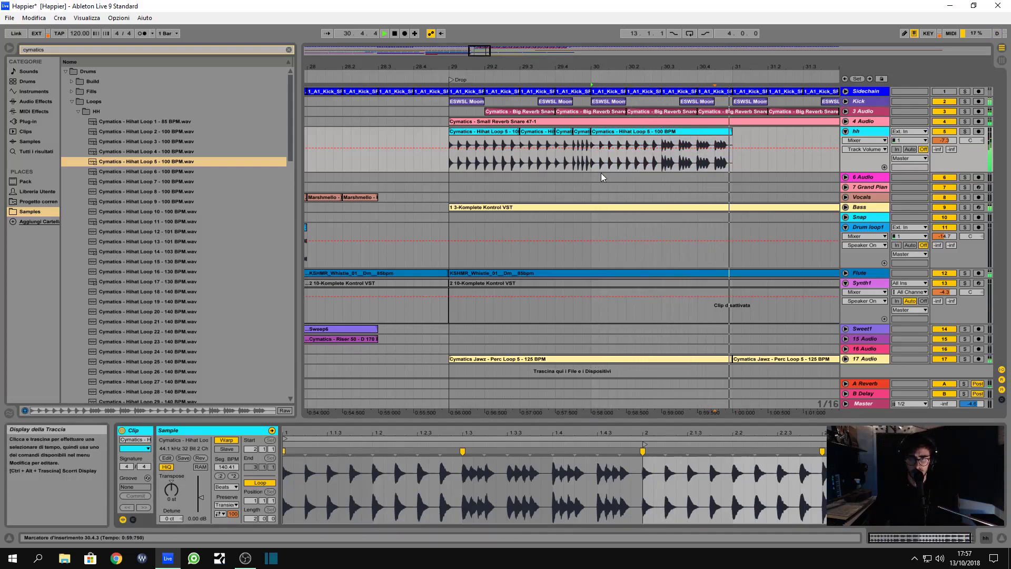
{"action": "key", "text": "space"}
Duplicate the two-bar hi-hat pattern spanning bars 29 to 31 so the copy starts at bar 31.
{"action": "left_click_drag", "start_coordinate": [449, 142], "coordinate": [735, 140]}
{"action": "mouse_move", "coordinate": [556, 66]}
{"action": "left_mouse_down"}
{"action": "mouse_move", "coordinate": [546, 52]}
{"action": "mouse_move", "coordinate": [556, 70]}
{"action": "left_mouse_up"}
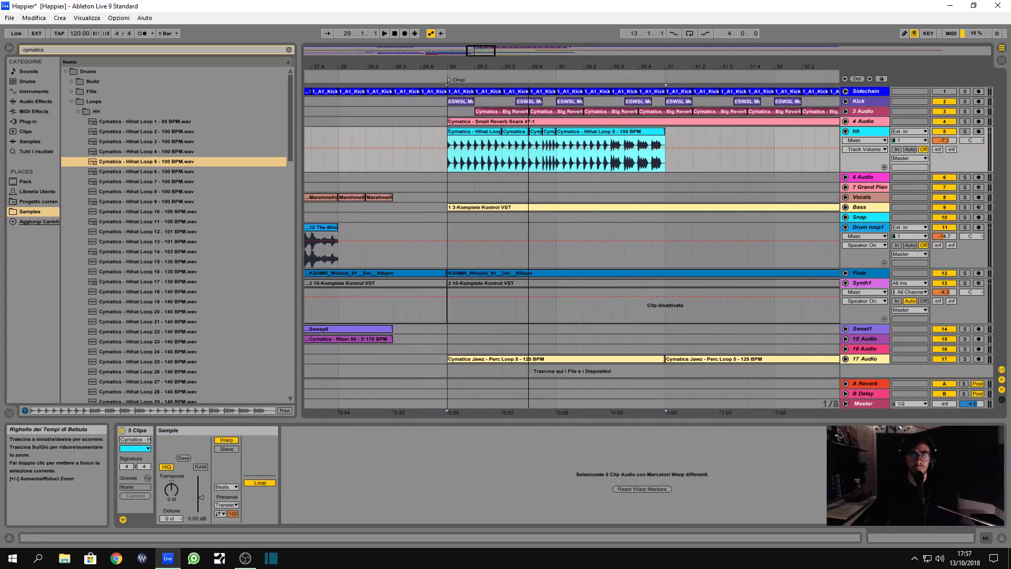
{"action": "left_click", "coordinate": [597, 145]}
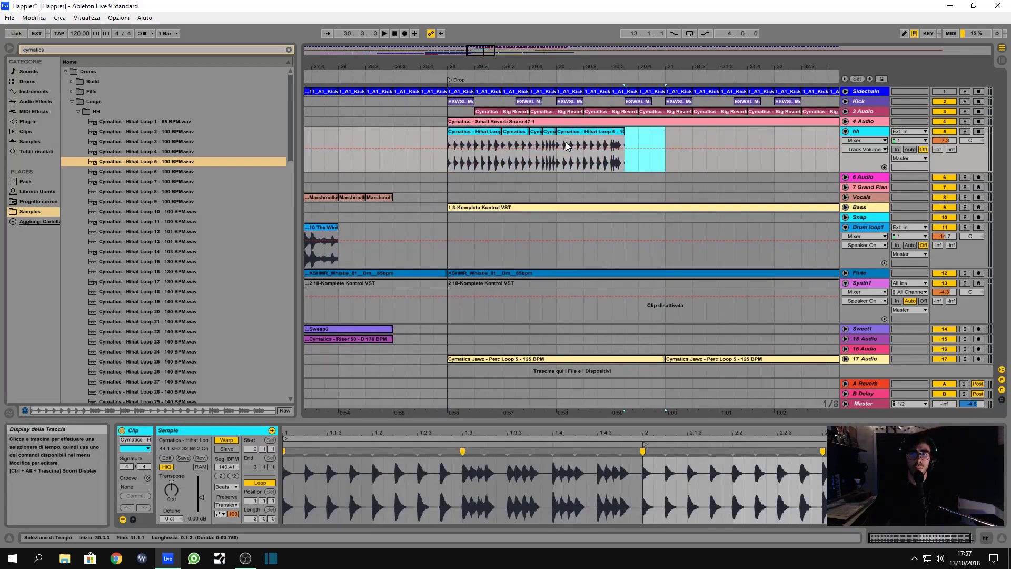
{"action": "left_click_drag", "start_coordinate": [662, 154], "coordinate": [448, 152]}
{"action": "left_click_drag", "start_coordinate": [493, 66], "coordinate": [422, 65]}
{"action": "key", "text": "ctrl+f"}
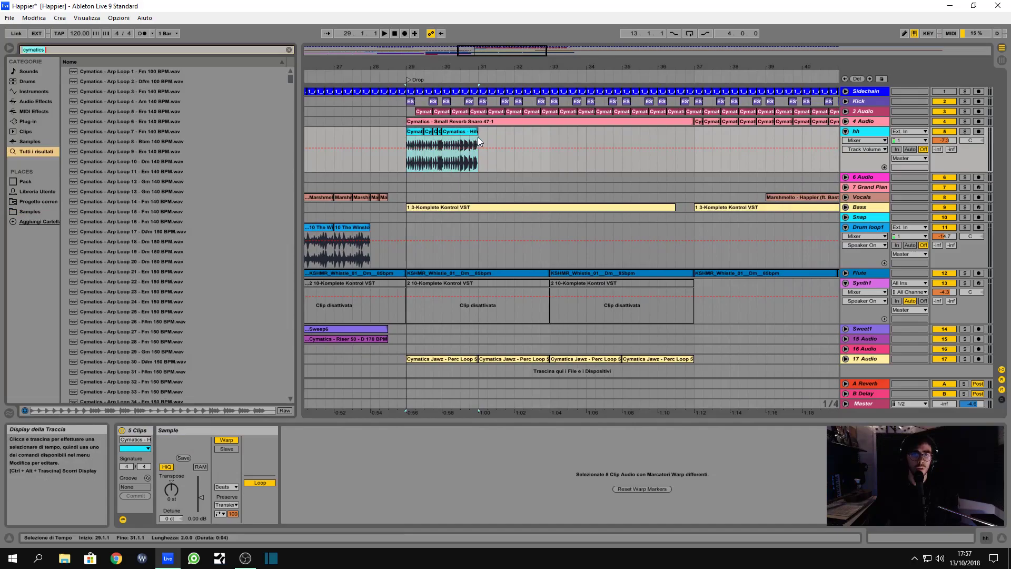
{"action": "left_click_drag", "start_coordinate": [478, 137], "coordinate": [394, 141]}
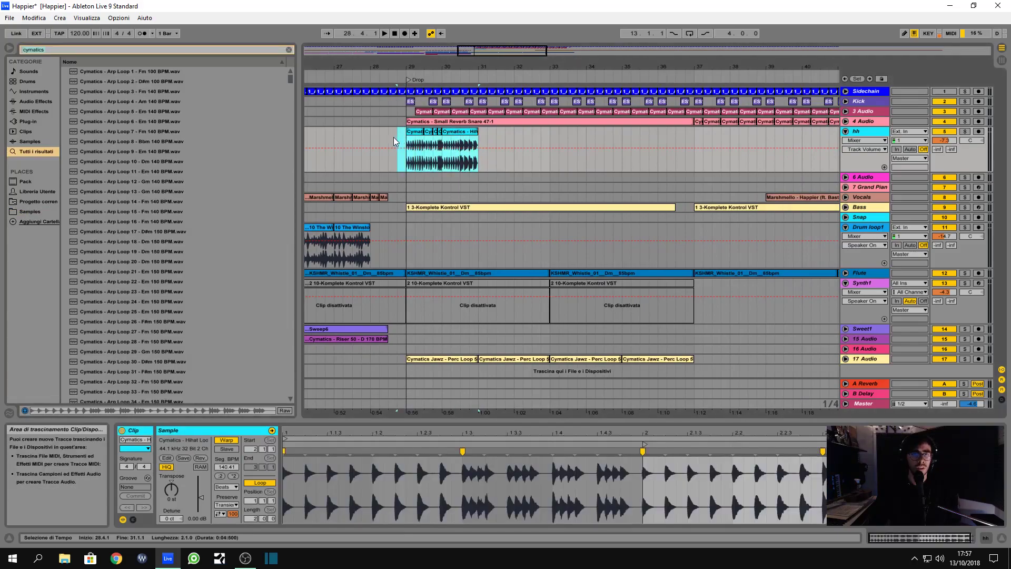
{"action": "left_click", "coordinate": [9, 50]}
{"action": "left_click_drag", "start_coordinate": [401, 65], "coordinate": [427, 65]}
{"action": "key", "text": "ctrl+d"}
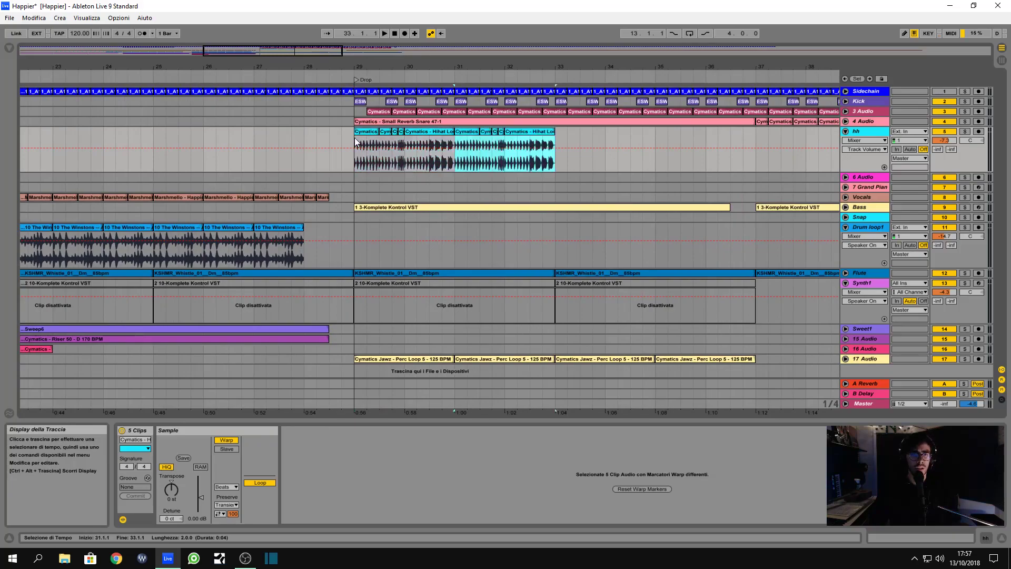
Copy the steady hi-hat hits at the start of bar 30, paste them at 30.3.1 and listen to the pattern.
{"action": "left_click", "coordinate": [355, 137]}
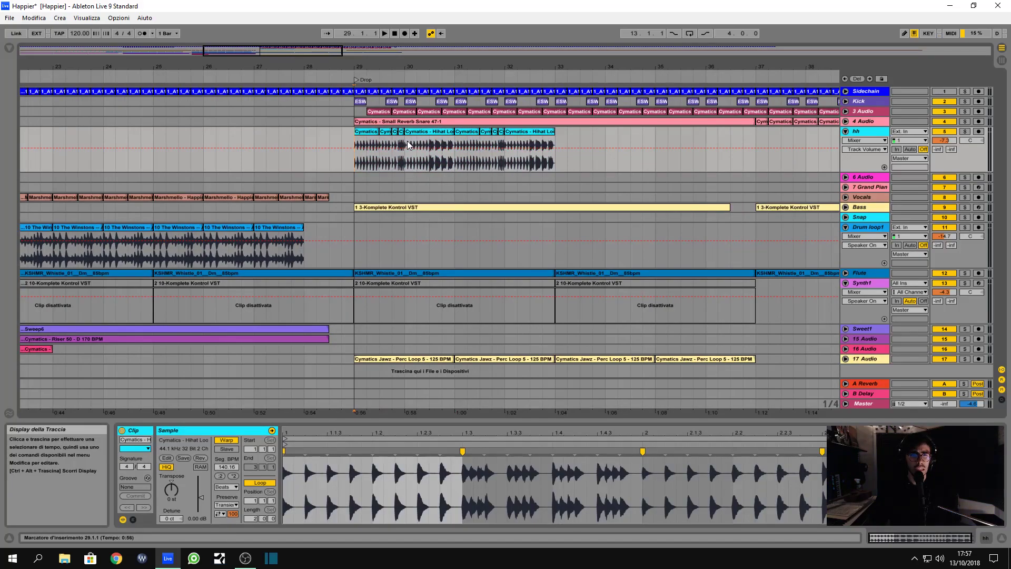
{"action": "left_click_drag", "start_coordinate": [409, 147], "coordinate": [416, 147]}
{"action": "left_click_drag", "start_coordinate": [414, 66], "coordinate": [417, 89]}
{"action": "left_click_drag", "start_coordinate": [394, 147], "coordinate": [433, 147]}
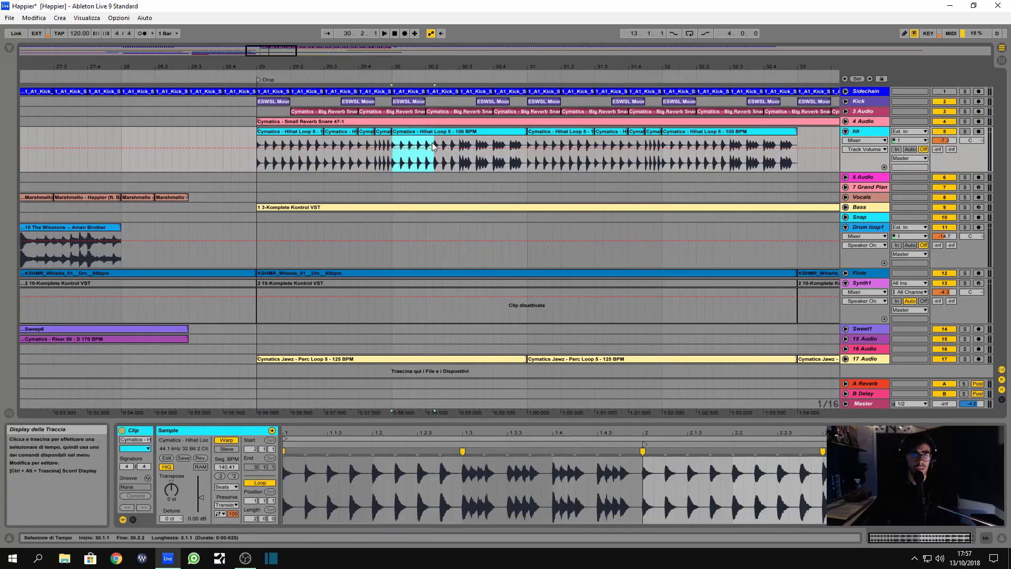
{"action": "left_click", "coordinate": [459, 144]}
{"action": "key", "text": "ctrl+v"}
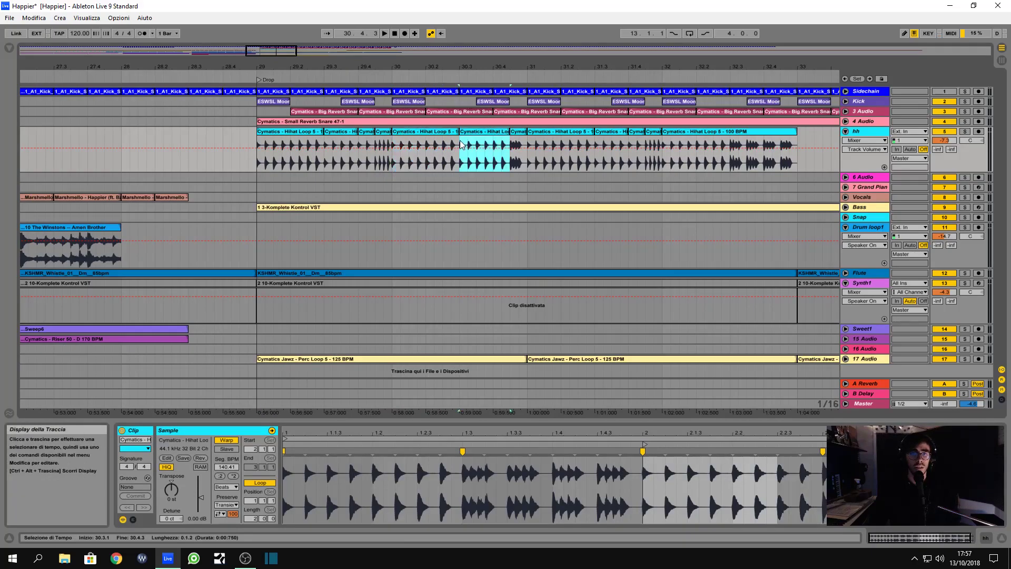
{"action": "left_click", "coordinate": [455, 143]}
{"action": "key", "text": "space"}
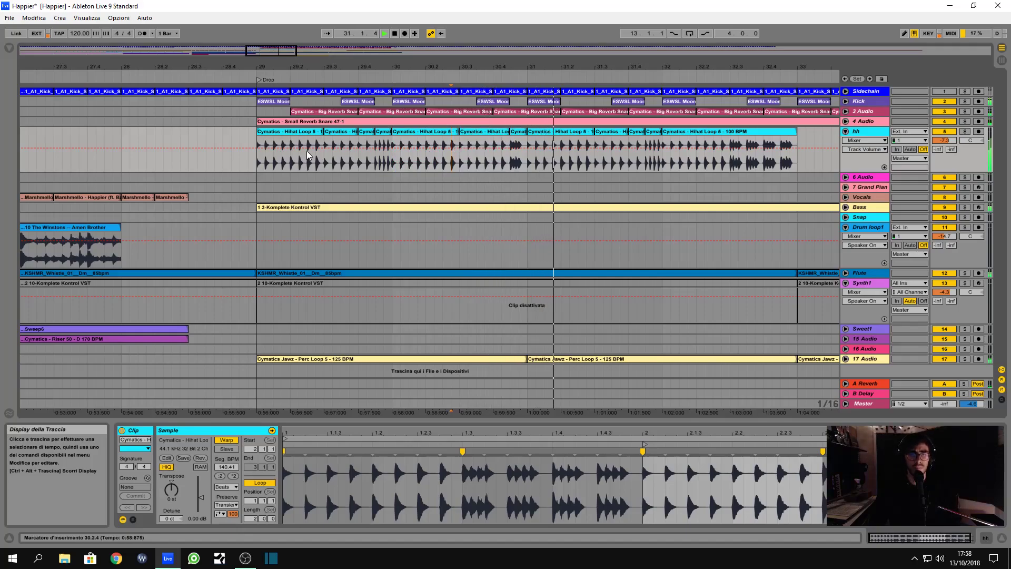
{"action": "left_click", "coordinate": [259, 144]}
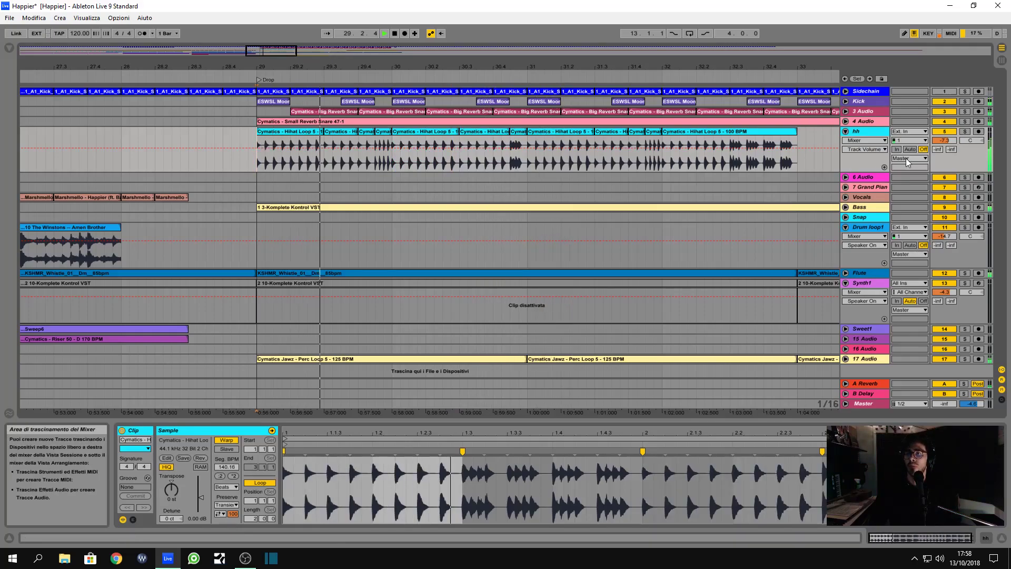
Rename track 17 as Per and collapse the hh and Drum loop1 tracks.
{"action": "left_click", "coordinate": [846, 132]}
{"action": "left_click", "coordinate": [871, 320]}
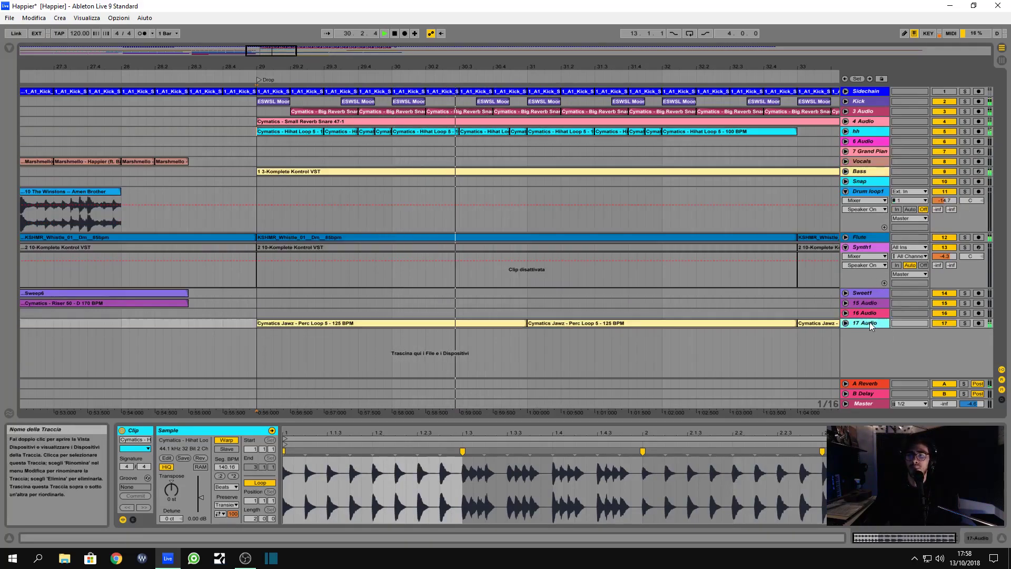
{"action": "key", "text": "ctrl+r"}
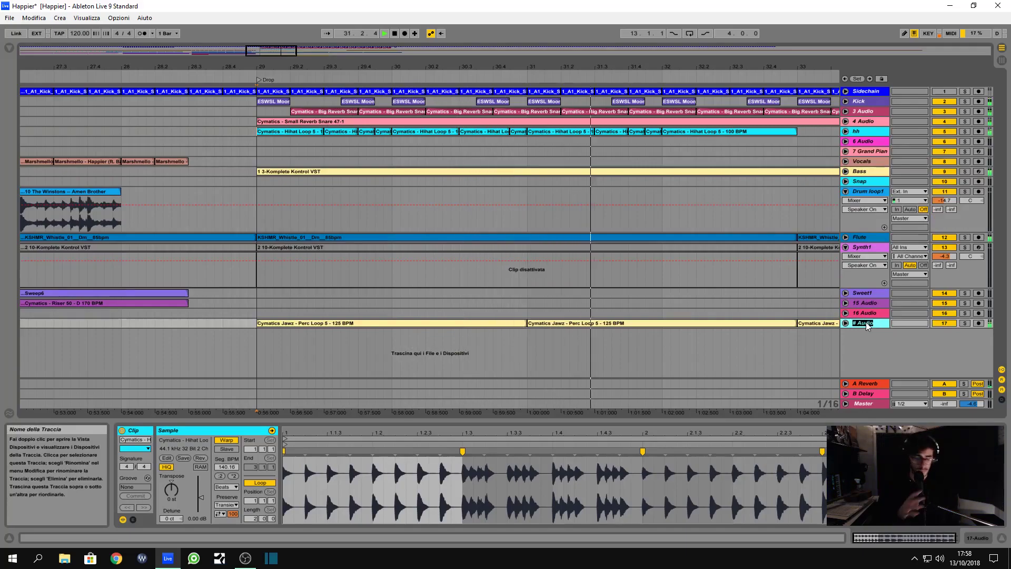
{"action": "type", "text": "Per"}
{"action": "key", "text": "Return"}
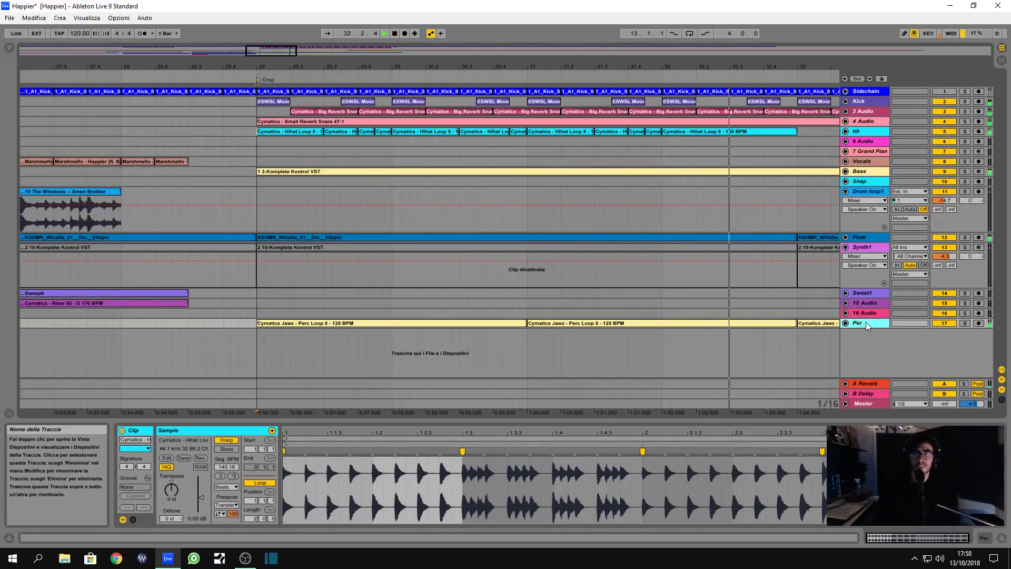
{"action": "key", "text": "space"}
{"action": "left_click", "coordinate": [846, 192]}
Duplicate the hi-hat clips of bars 29 to 33 onto bars 33 to 37 and play from bar 29.
{"action": "left_click_drag", "start_coordinate": [678, 67], "coordinate": [626, 29]}
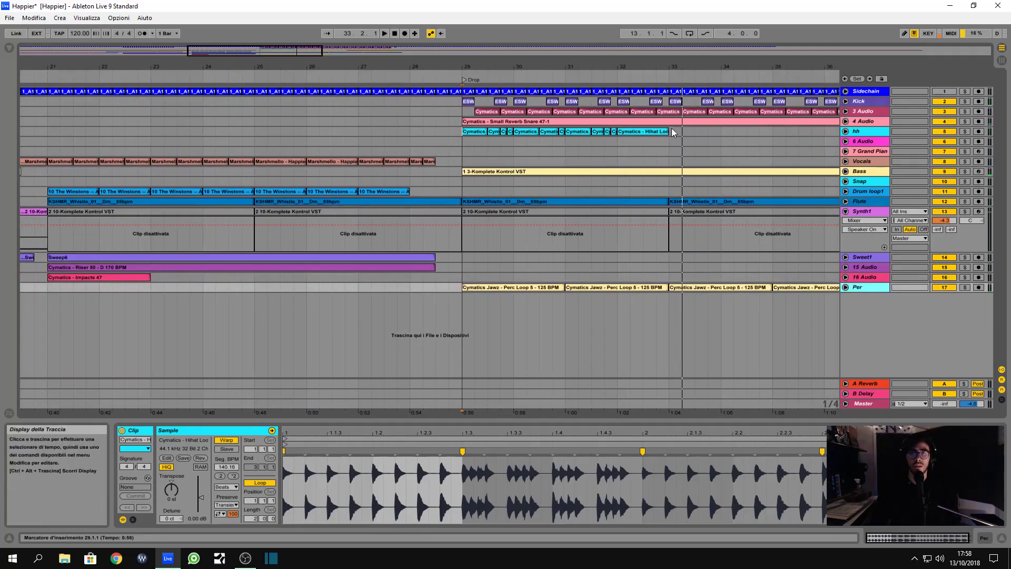
{"action": "left_click_drag", "start_coordinate": [680, 133], "coordinate": [459, 130]}
{"action": "key", "text": "ctrl+d"}
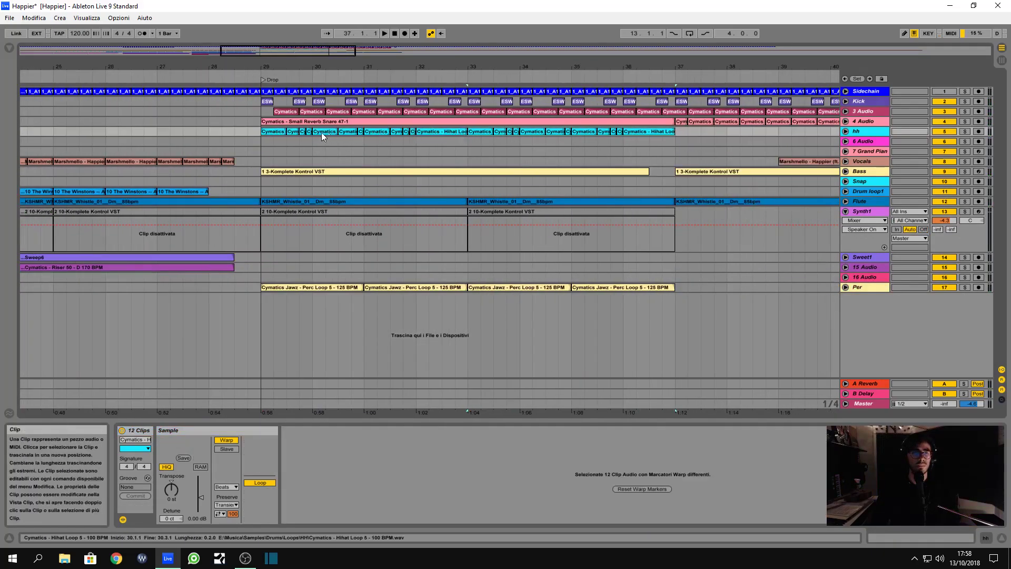
{"action": "left_click", "coordinate": [263, 131]}
{"action": "key", "text": "space"}
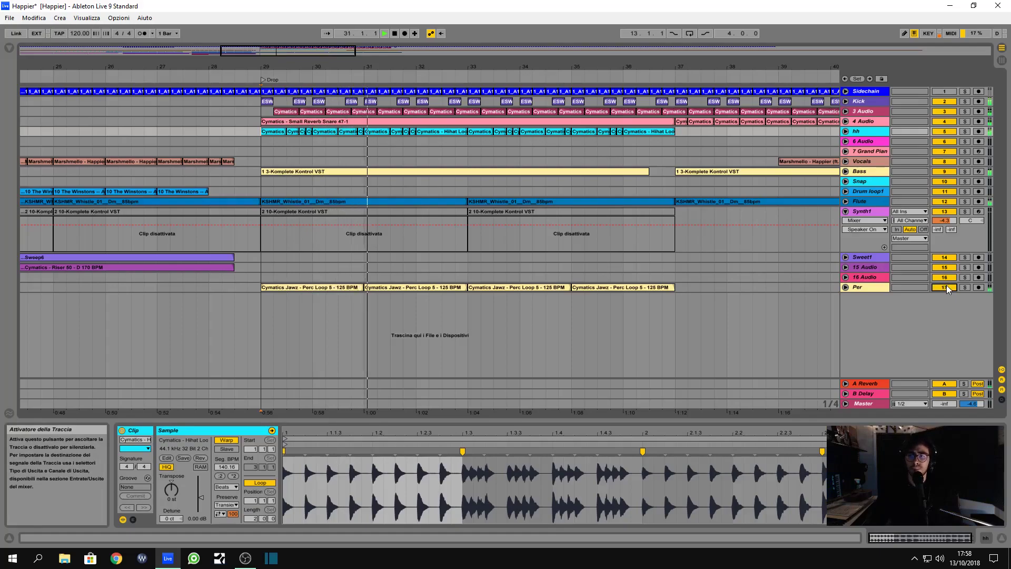
Add an EQ Eight audio effect to the Per track.
{"action": "double_click", "coordinate": [861, 288]}
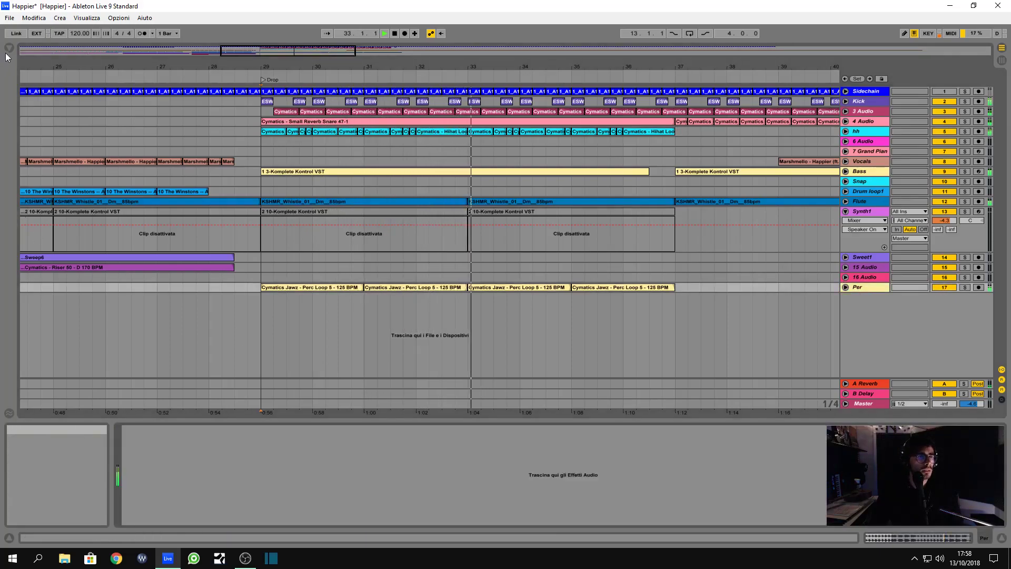
{"action": "key", "text": "ctrl+f"}
{"action": "left_click", "coordinate": [27, 101]}
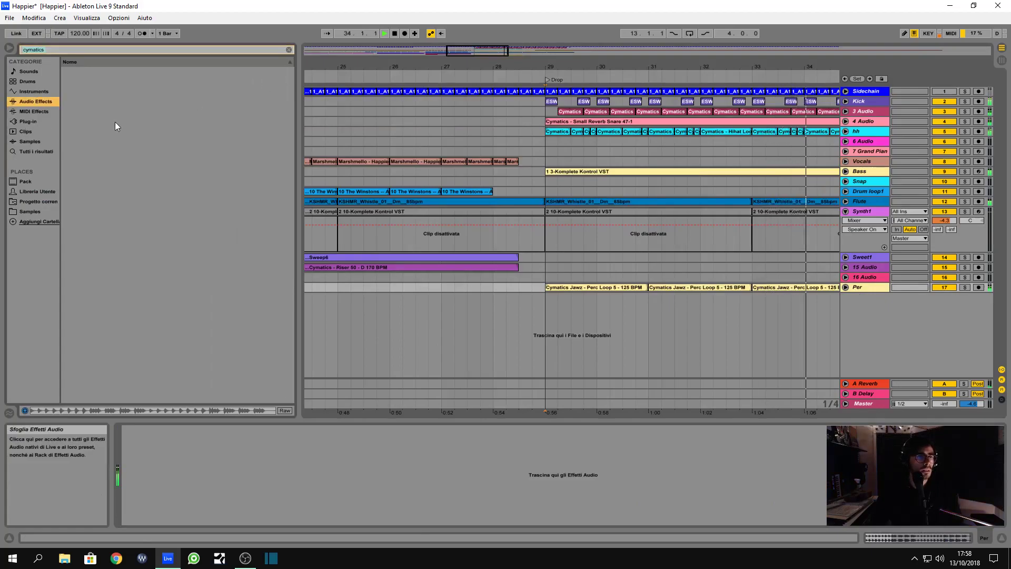
{"action": "left_click", "coordinate": [288, 49]}
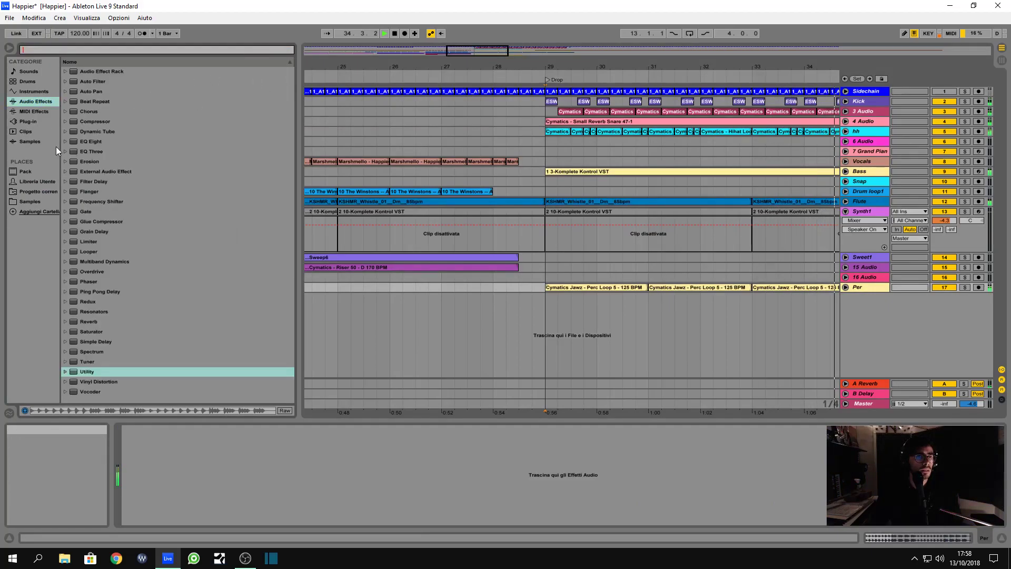
{"action": "left_click", "coordinate": [92, 142]}
{"action": "key", "text": "Return"}
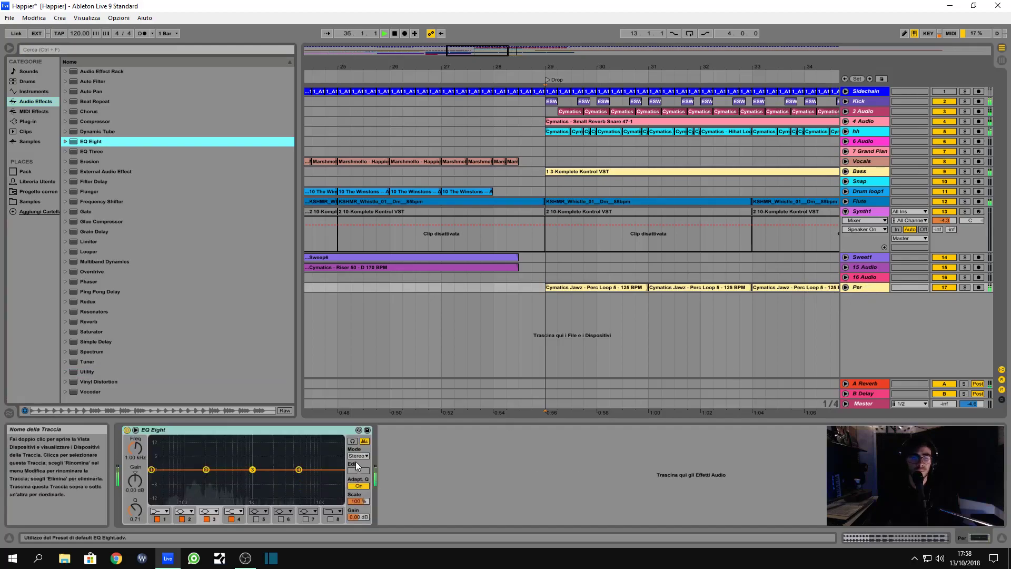
Turn the first EQ Eight band of the Per track into a low cut at 130 Hz.
{"action": "left_click", "coordinate": [159, 511]}
{"action": "left_click", "coordinate": [168, 464]}
{"action": "mouse_move", "coordinate": [207, 478]}
{"action": "left_mouse_down"}
{"action": "mouse_move", "coordinate": [223, 477]}
{"action": "mouse_move", "coordinate": [181, 477]}
{"action": "mouse_move", "coordinate": [193, 478]}
{"action": "left_mouse_up"}
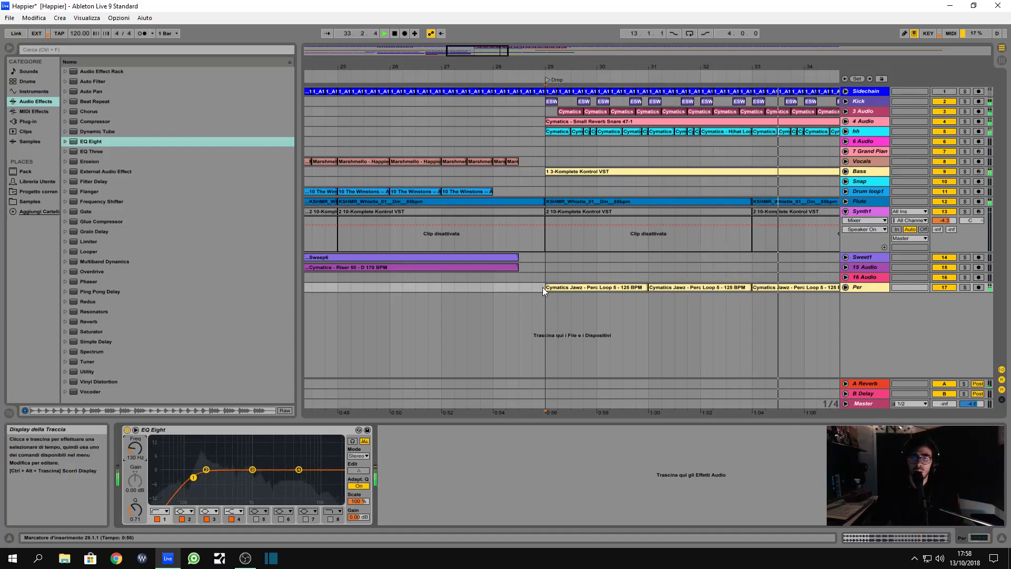
Loop playback over the hi-hat section of the drop, from 29.1.1 to 37.1.1.
{"action": "left_click", "coordinate": [868, 132]}
{"action": "left_click_drag", "start_coordinate": [748, 67], "coordinate": [620, 37]}
{"action": "left_click_drag", "start_coordinate": [713, 128], "coordinate": [529, 129]}
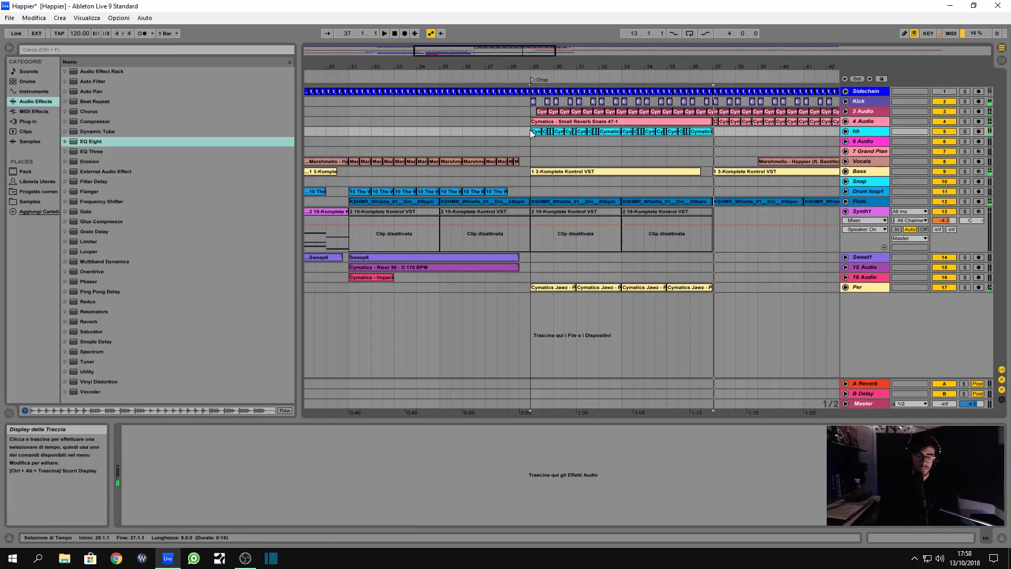
{"action": "key", "text": "ctrl+l"}
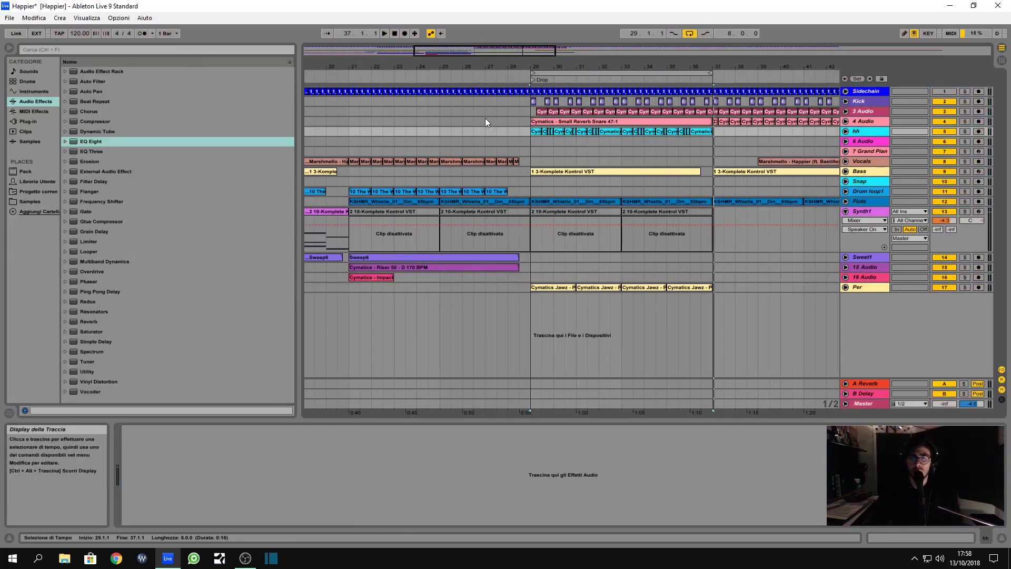
Add Cymatics - Perc Loop 6 - 135 BPM at bar 29 on a new audio track and set its volume to -2.6 dB.
{"action": "left_click", "coordinate": [530, 103]}
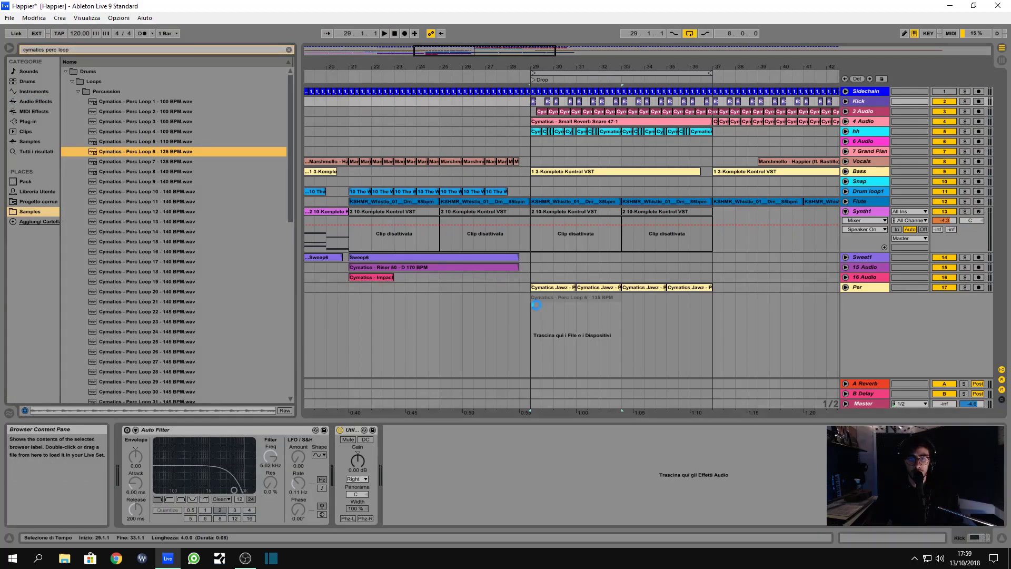
{"action": "key", "text": "Return"}
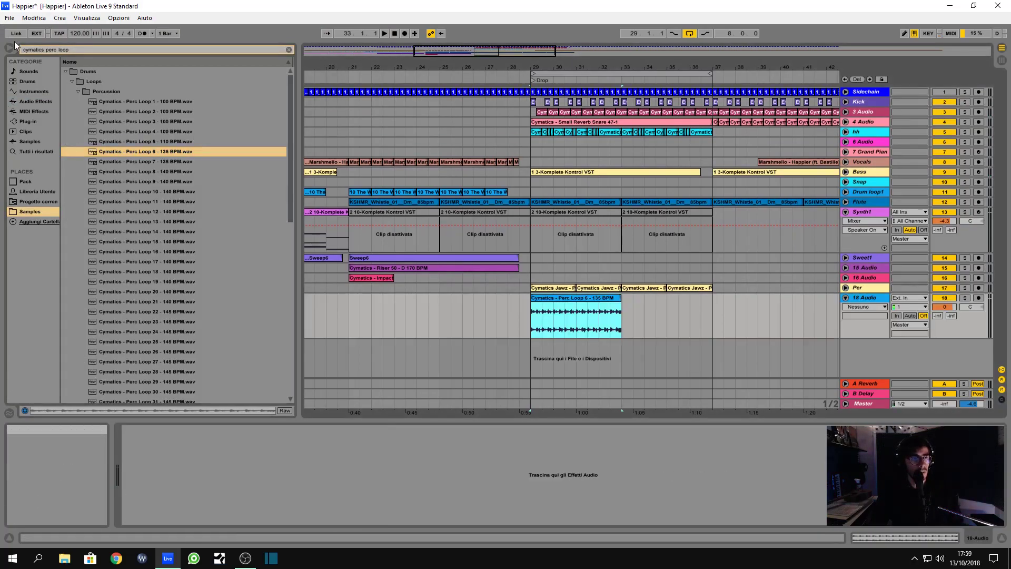
{"action": "left_click", "coordinate": [9, 48]}
{"action": "left_click_drag", "start_coordinate": [255, 66], "coordinate": [305, 103]}
{"action": "left_click_drag", "start_coordinate": [942, 307], "coordinate": [943, 313]}
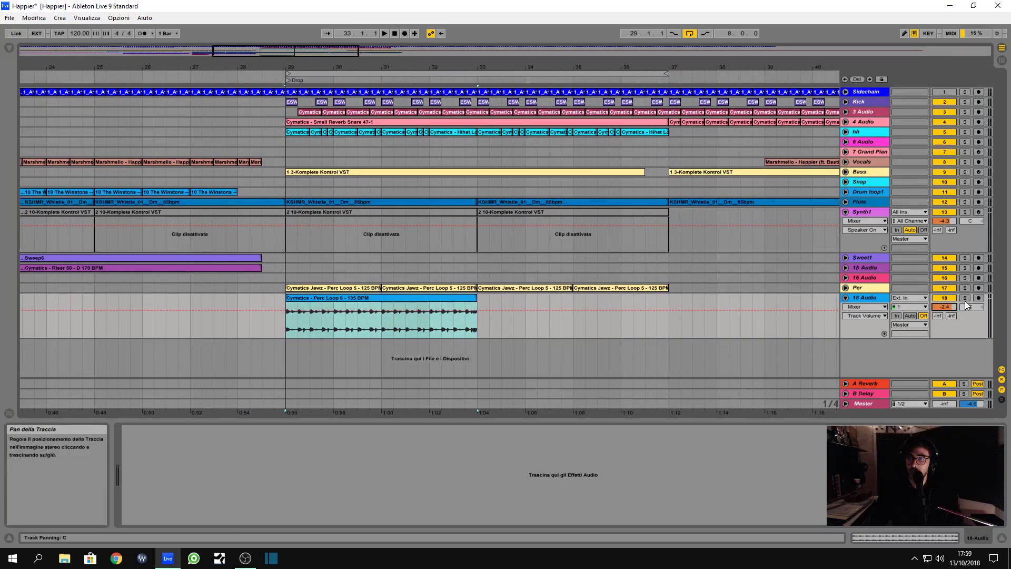
Listen to the Perc Loop 6 track in solo, inspect its waveform, and play it with the full mix from bar 29.
{"action": "left_click", "coordinate": [965, 298]}
{"action": "key", "text": "space"}
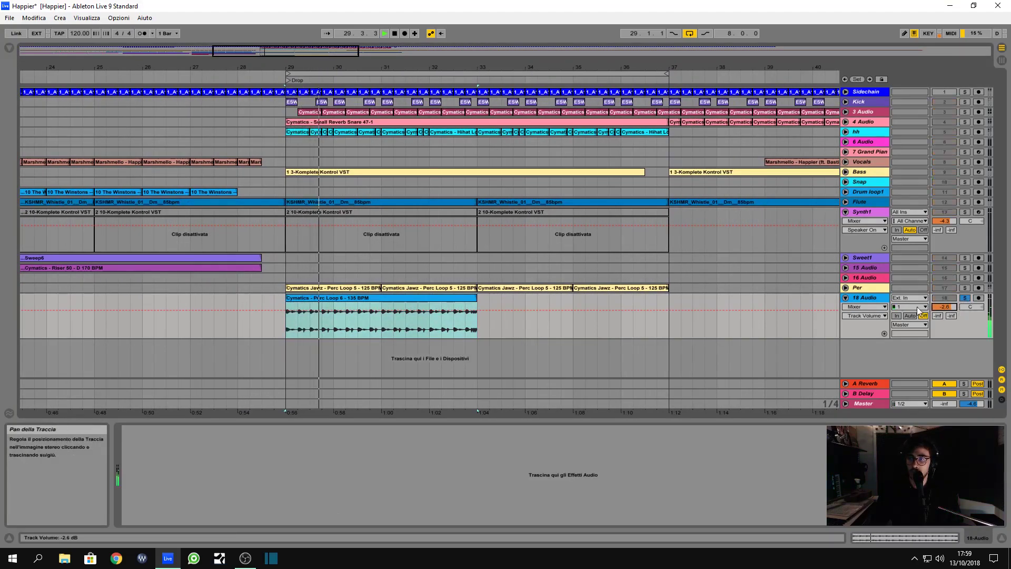
{"action": "key", "text": "space"}
{"action": "left_click", "coordinate": [343, 299]}
{"action": "double_click", "coordinate": [343, 299]}
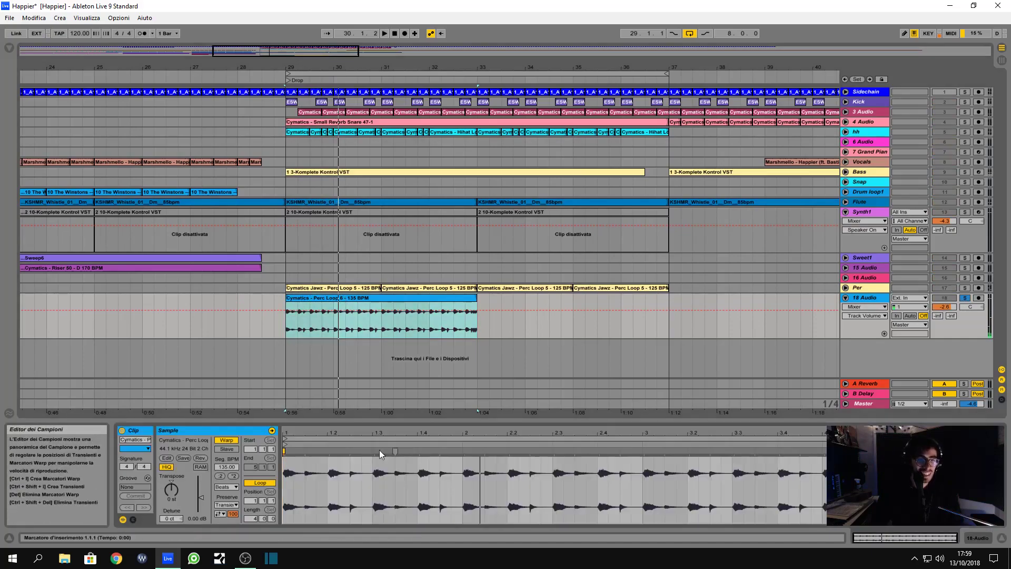
{"action": "left_click", "coordinate": [297, 321]}
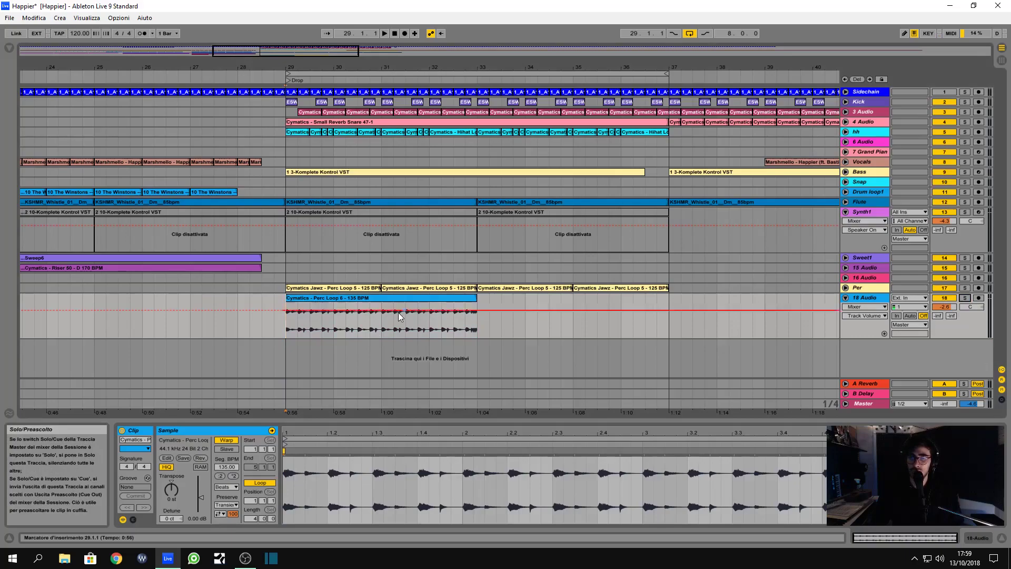
{"action": "key", "text": "space"}
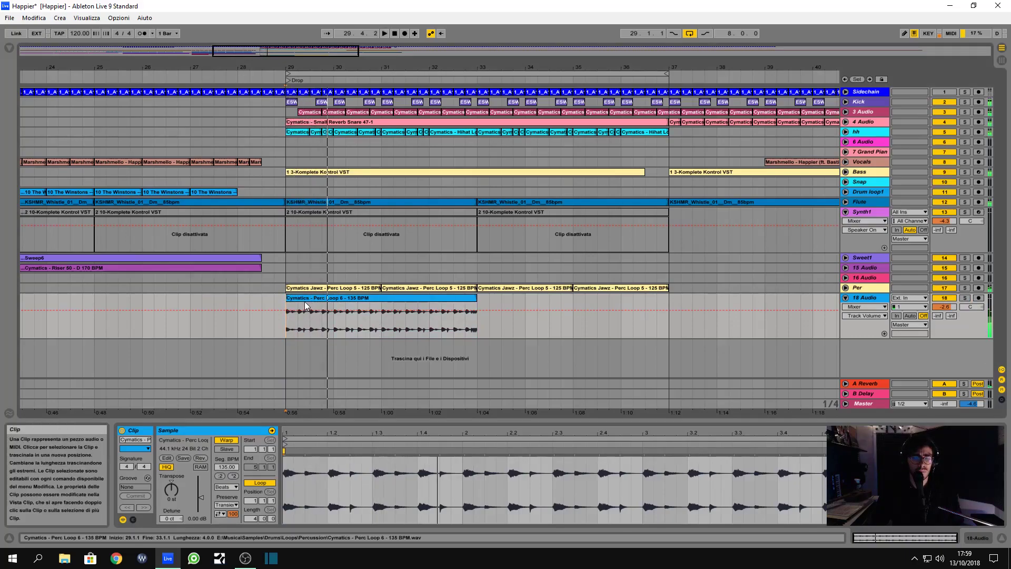
Shift the Perc Loop 6 clip an eighth note past bar 29, play it in the mix and set its track volume to -3.5 dB.
{"action": "left_click_drag", "start_coordinate": [285, 73], "coordinate": [319, 300]}
{"action": "left_click", "coordinate": [281, 321]}
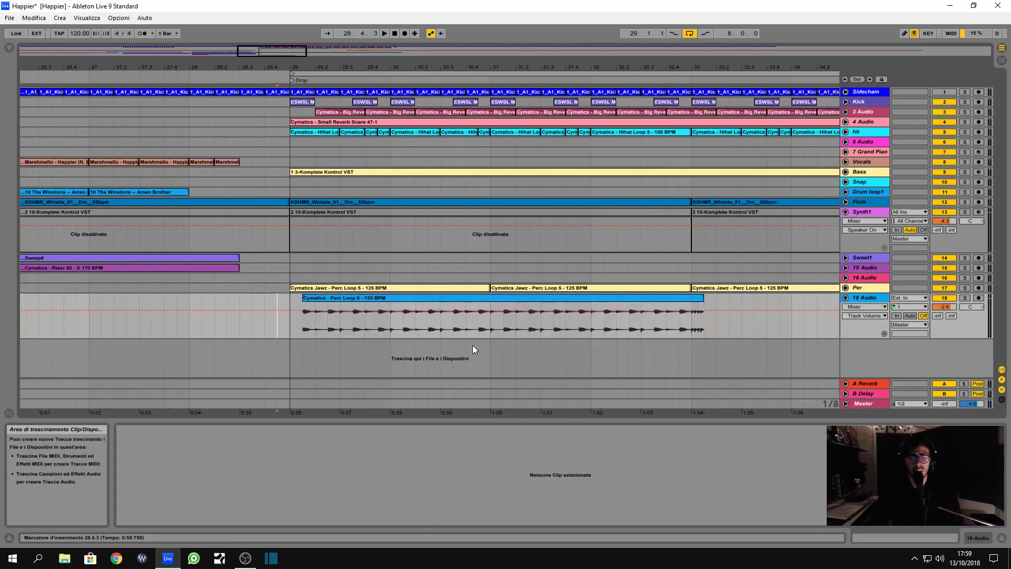
{"action": "key", "text": "space"}
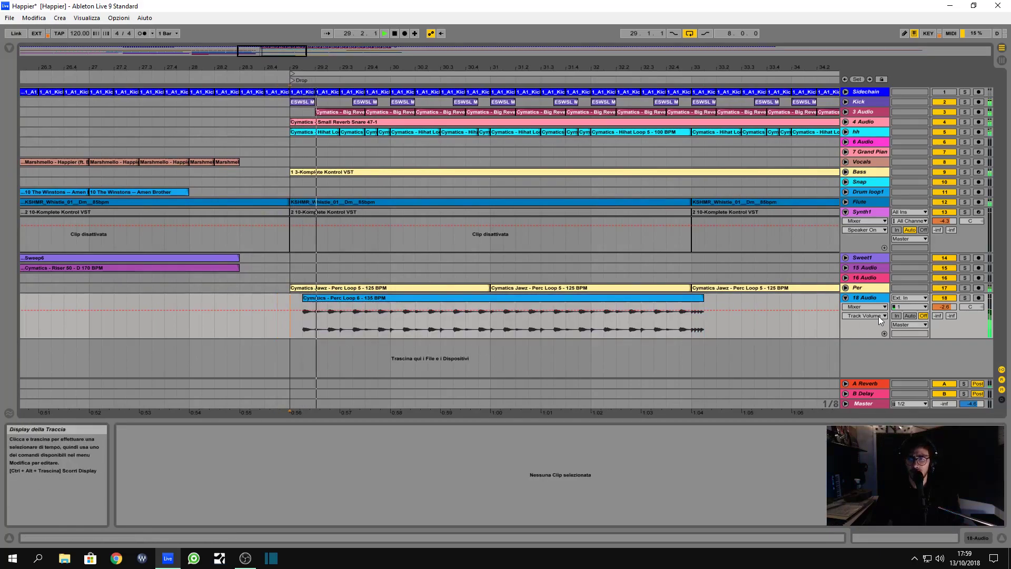
{"action": "left_click_drag", "start_coordinate": [947, 308], "coordinate": [947, 307]}
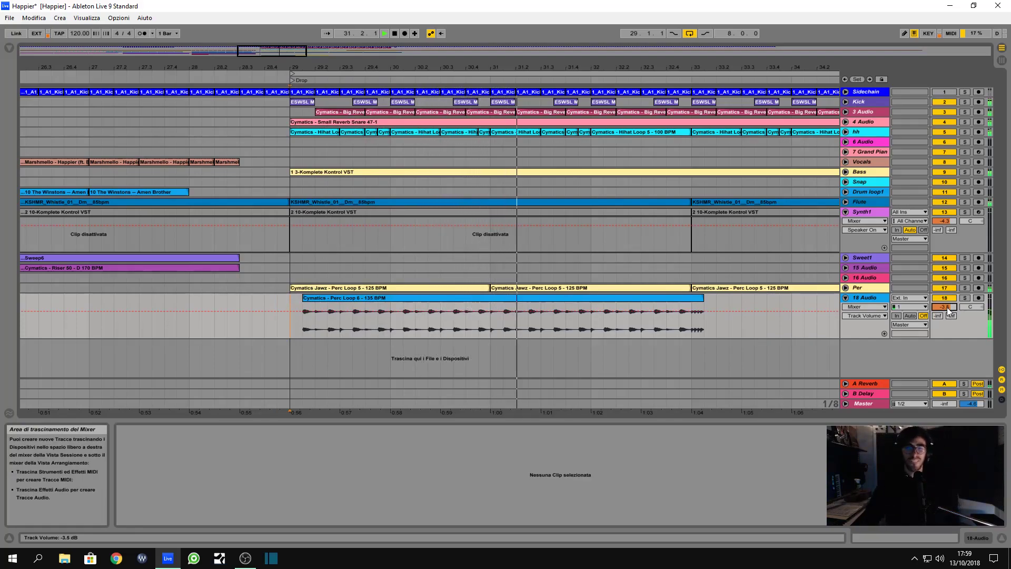
{"action": "left_click", "coordinate": [865, 297]}
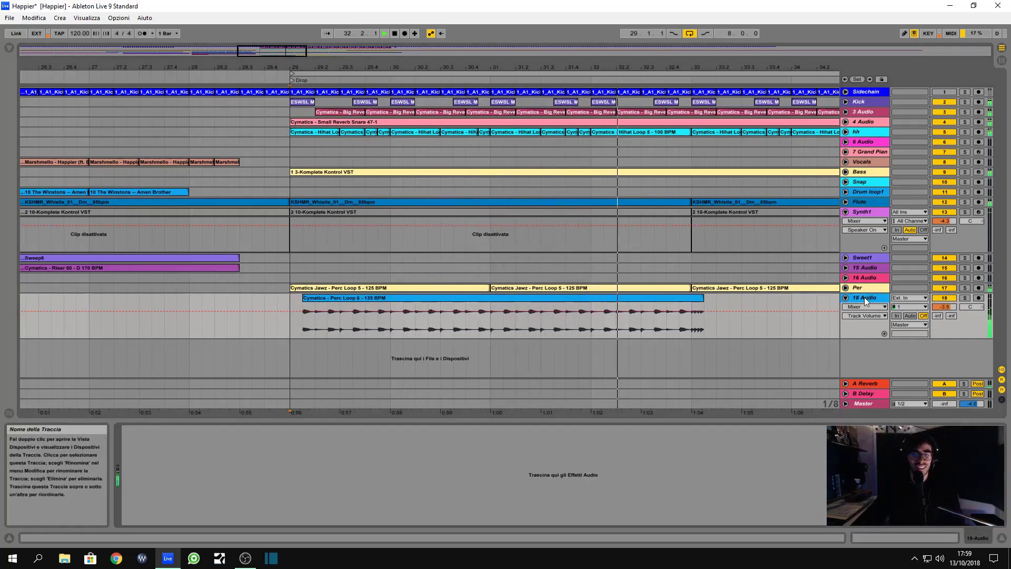
Stop playback and add an EQ Eight audio effect to the Perc Loop 6 track.
{"action": "key", "text": "space"}
{"action": "left_click", "coordinate": [8, 48]}
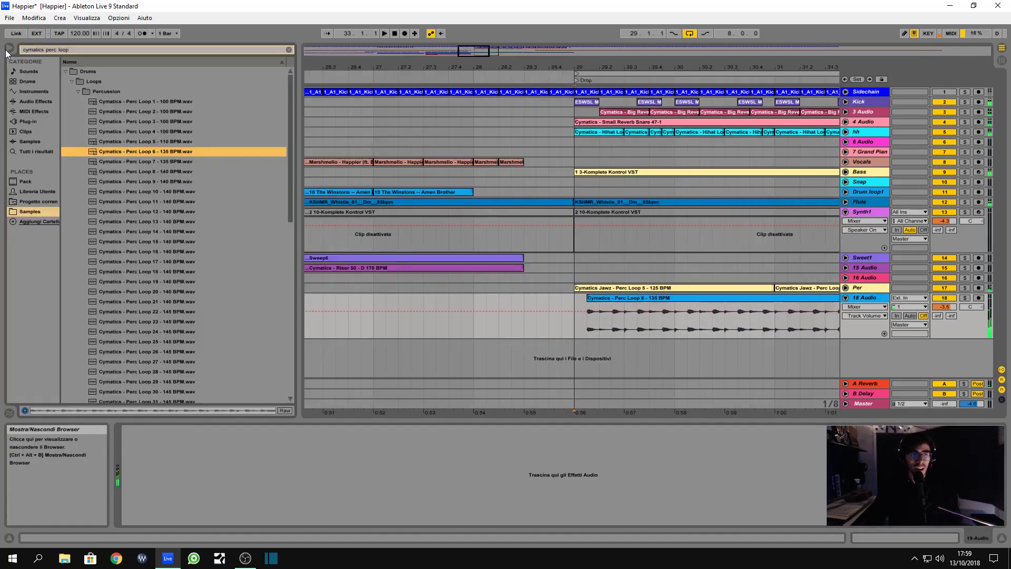
{"action": "left_click", "coordinate": [29, 122]}
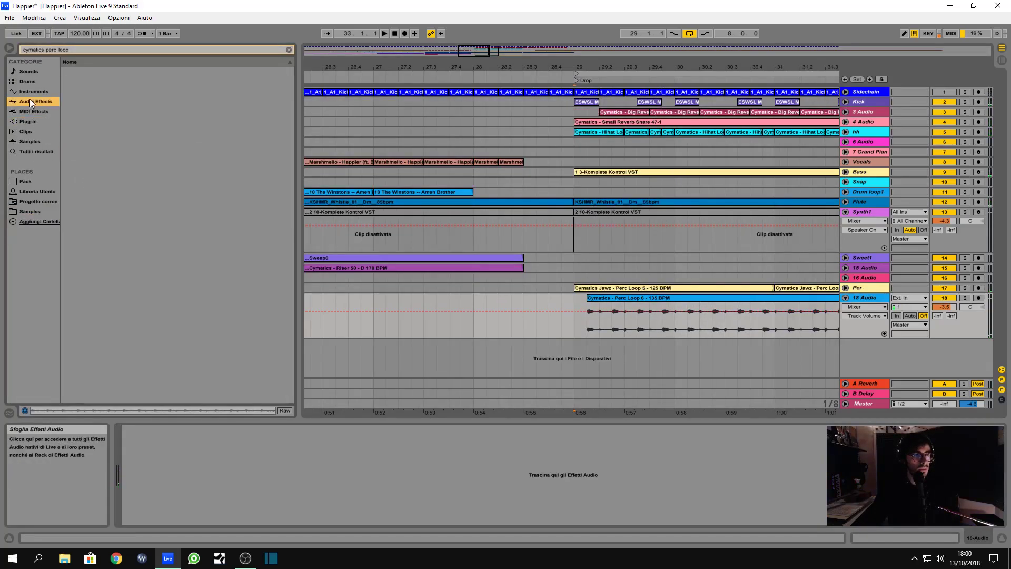
{"action": "key", "text": "Escape"}
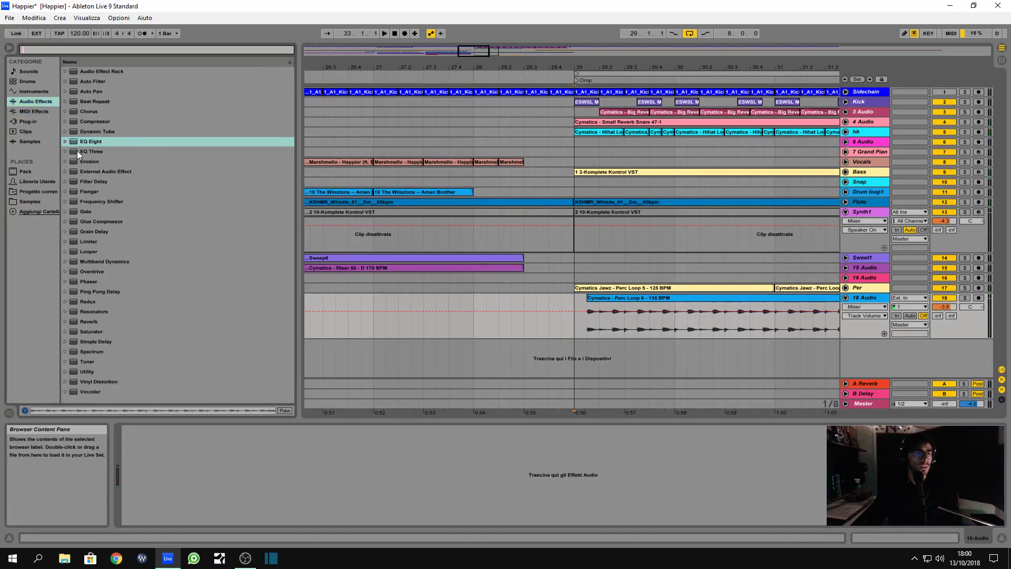
{"action": "double_click", "coordinate": [85, 141]}
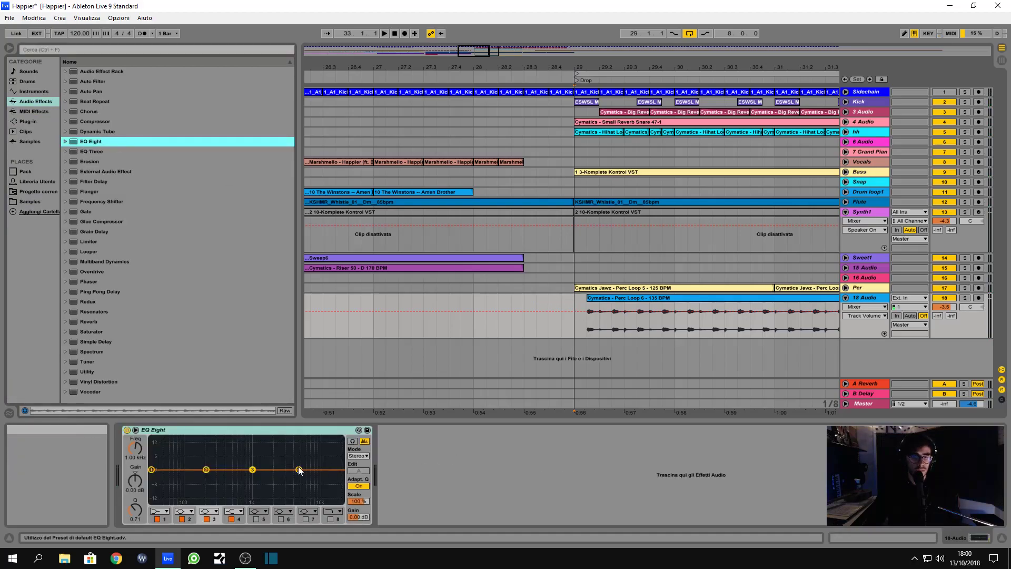
Cut EQ Eight band 3 to about -4.59 dB at 2.41 kHz while playing Perc Loop 6 in solo and in the full mix.
{"action": "left_click", "coordinate": [965, 298]}
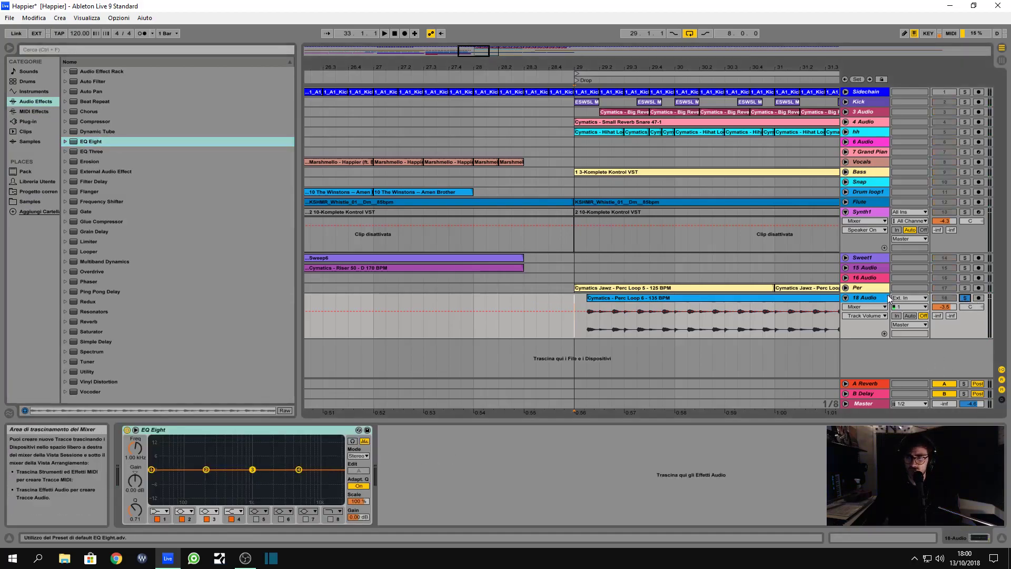
{"action": "key", "text": "space"}
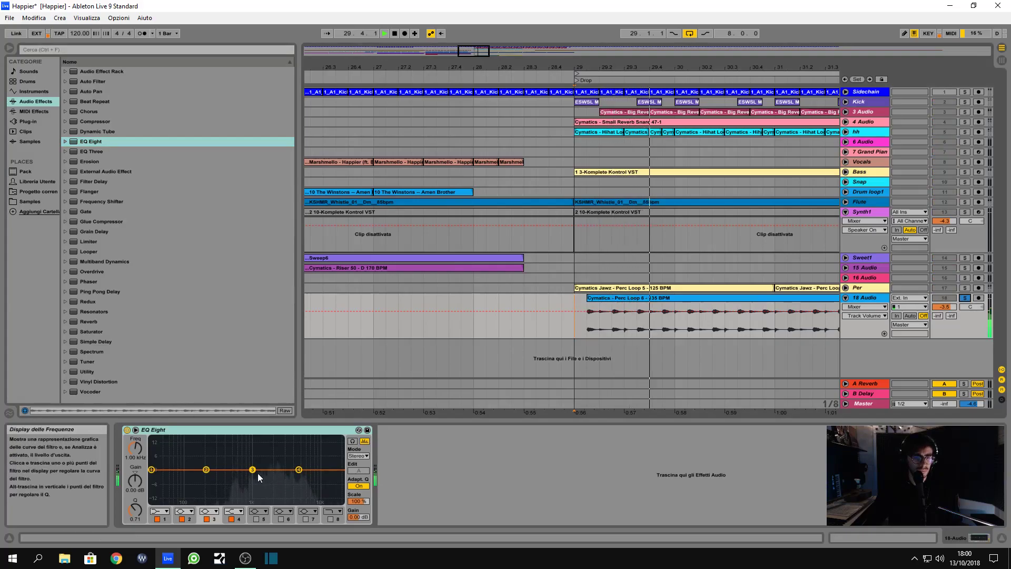
{"action": "left_click_drag", "start_coordinate": [252, 469], "coordinate": [278, 477]}
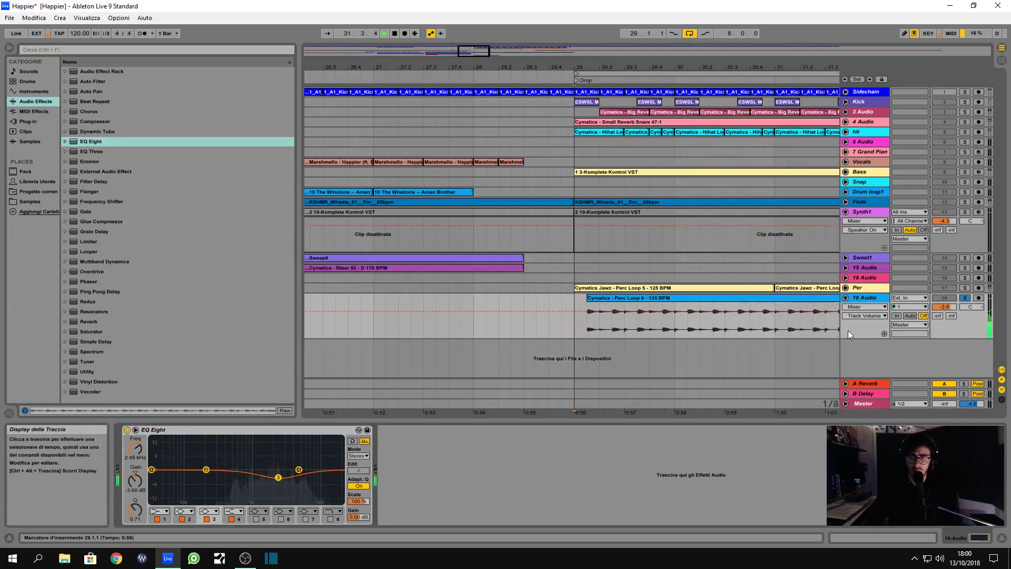
{"action": "left_click", "coordinate": [965, 298]}
{"action": "key", "text": "space"}
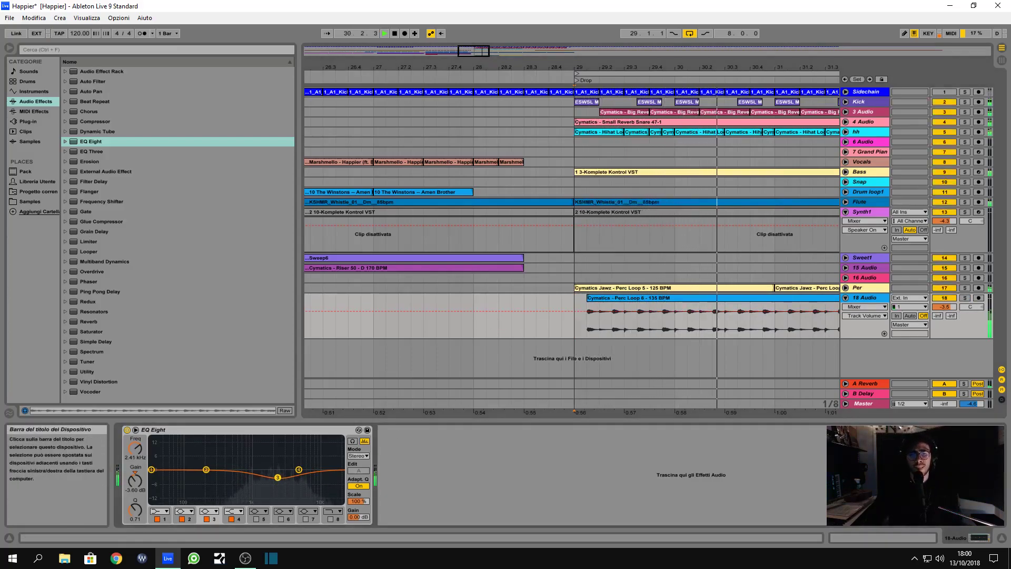
{"action": "left_click_drag", "start_coordinate": [277, 478], "coordinate": [278, 480]}
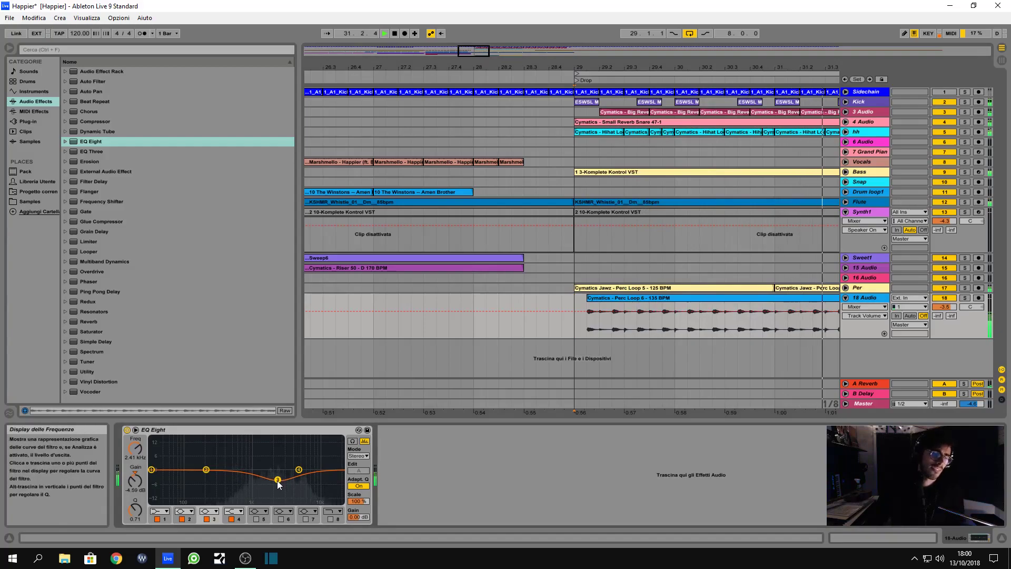
Switch EQ Eight to M/S mode and lower band 3 of the mid channel to about -5.58 dB at 2.55 kHz.
{"action": "left_click", "coordinate": [362, 456]}
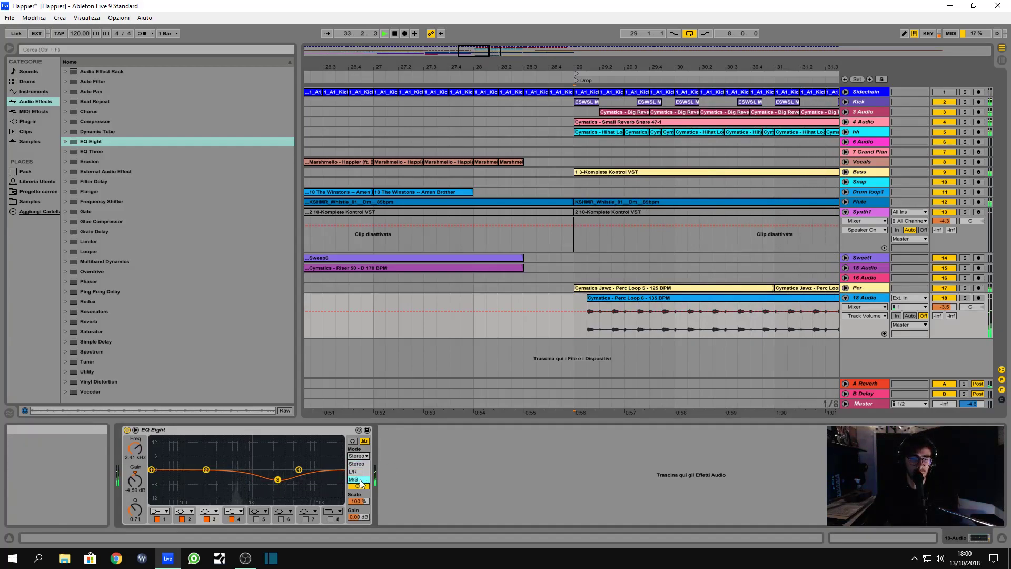
{"action": "key", "text": "space"}
{"action": "key", "text": "space"}
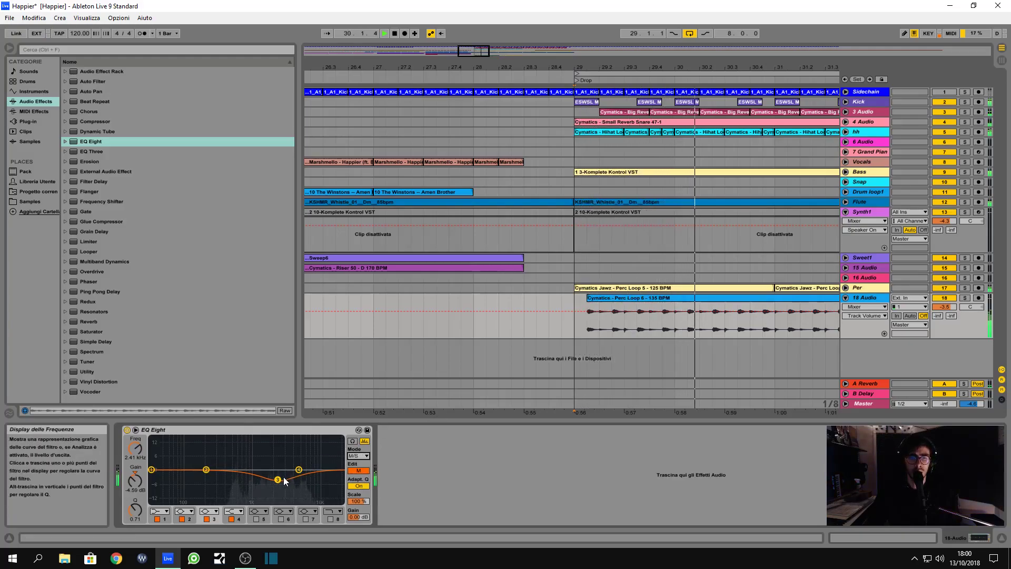
{"action": "left_click_drag", "start_coordinate": [277, 480], "coordinate": [279, 483]}
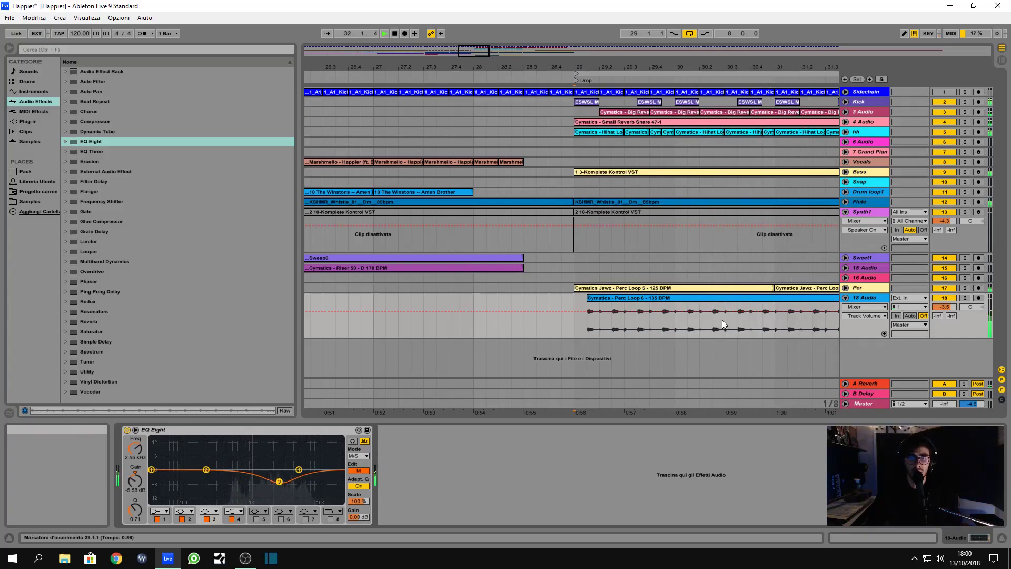
Check the end of the Perc Loop 6 clip around bar 33 and duplicate the clip directly after itself.
{"action": "left_click_drag", "start_coordinate": [465, 67], "coordinate": [390, 48]}
{"action": "left_click", "coordinate": [571, 303]}
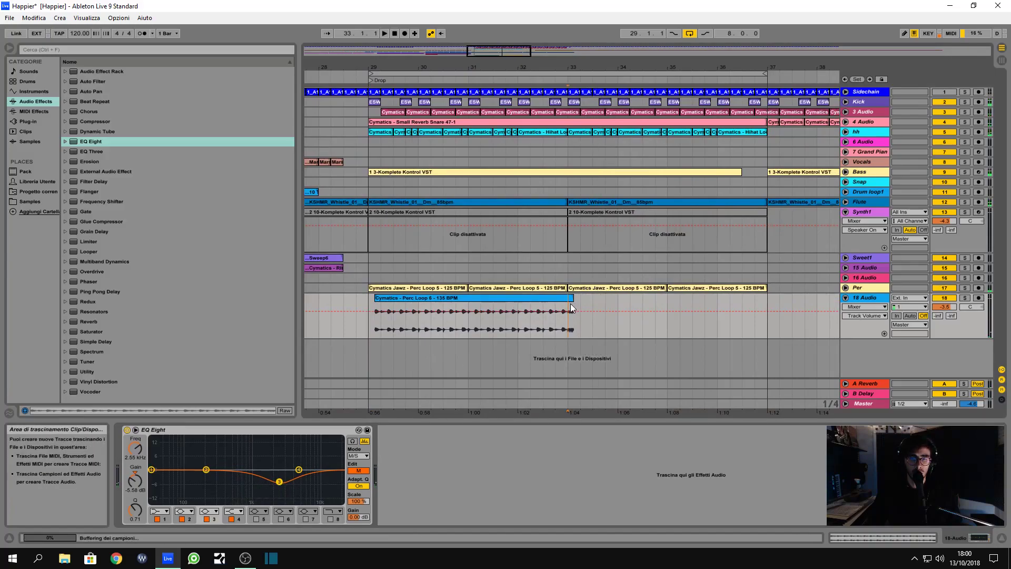
{"action": "left_click", "coordinate": [573, 305]}
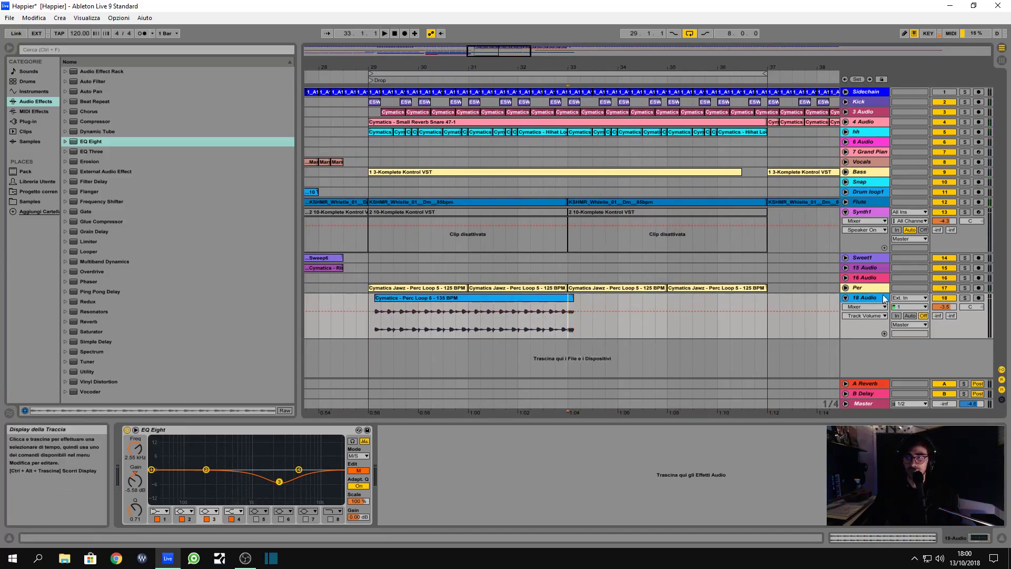
{"action": "key", "text": "space"}
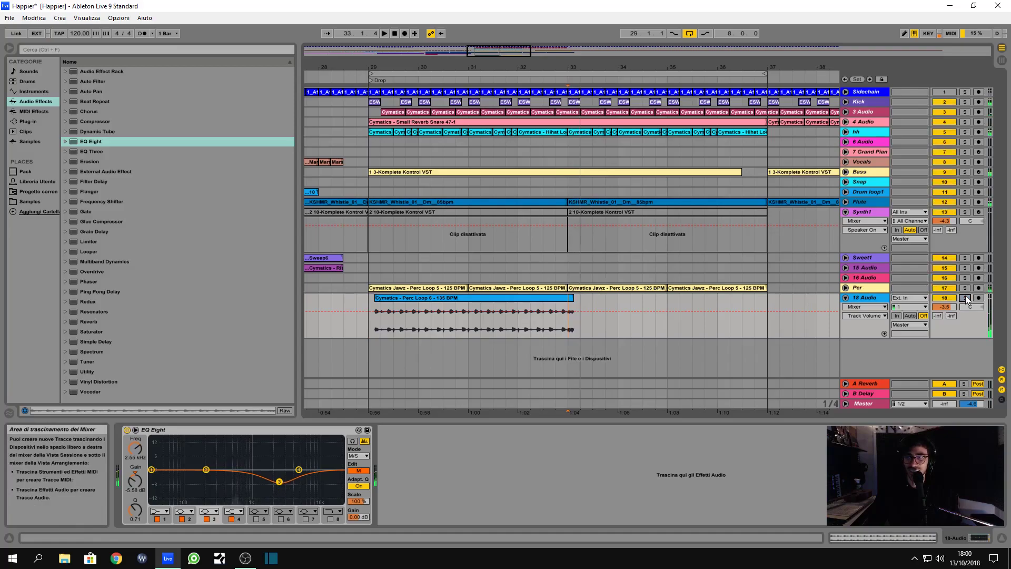
{"action": "key", "text": "space"}
{"action": "left_click", "coordinate": [548, 294]}
{"action": "key", "text": "ctrl+d"}
{"action": "left_click", "coordinate": [365, 303]}
Play the drop and remove the part of the duplicated Perc Loop 6 clip that extends past 37.1.1.
{"action": "key", "text": "space"}
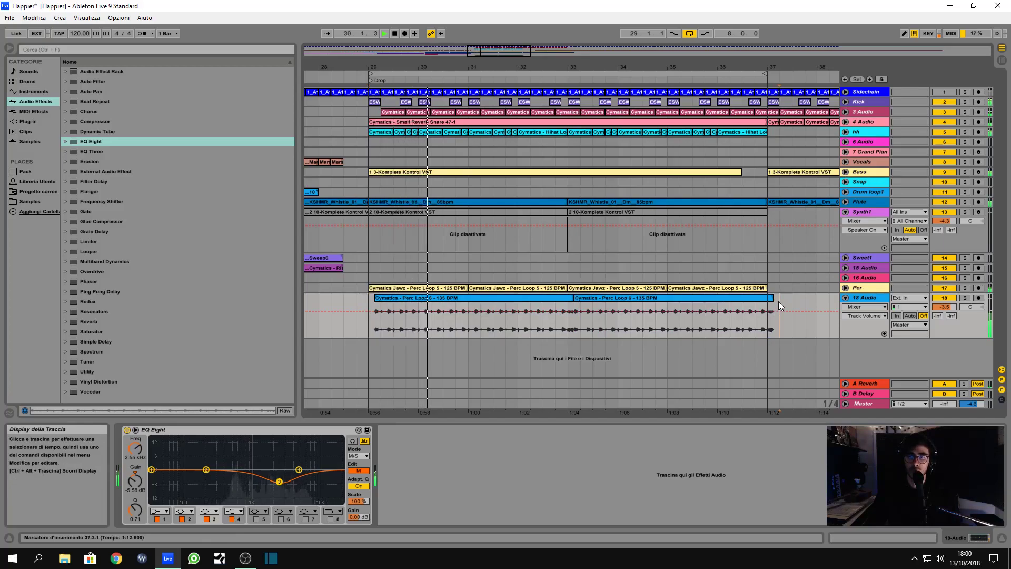
{"action": "left_click_drag", "start_coordinate": [778, 308], "coordinate": [770, 308]}
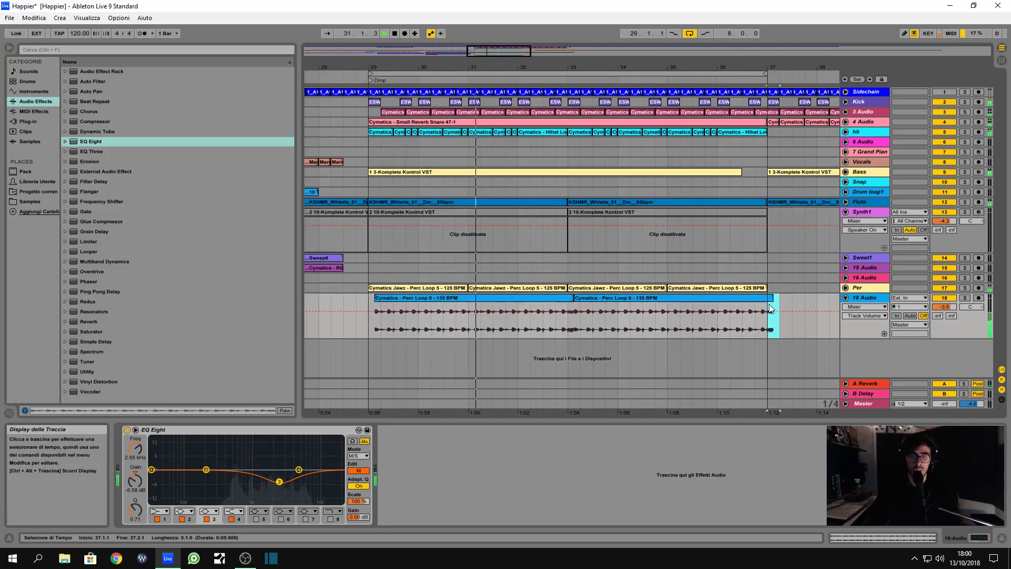
{"action": "left_click", "coordinate": [769, 304]}
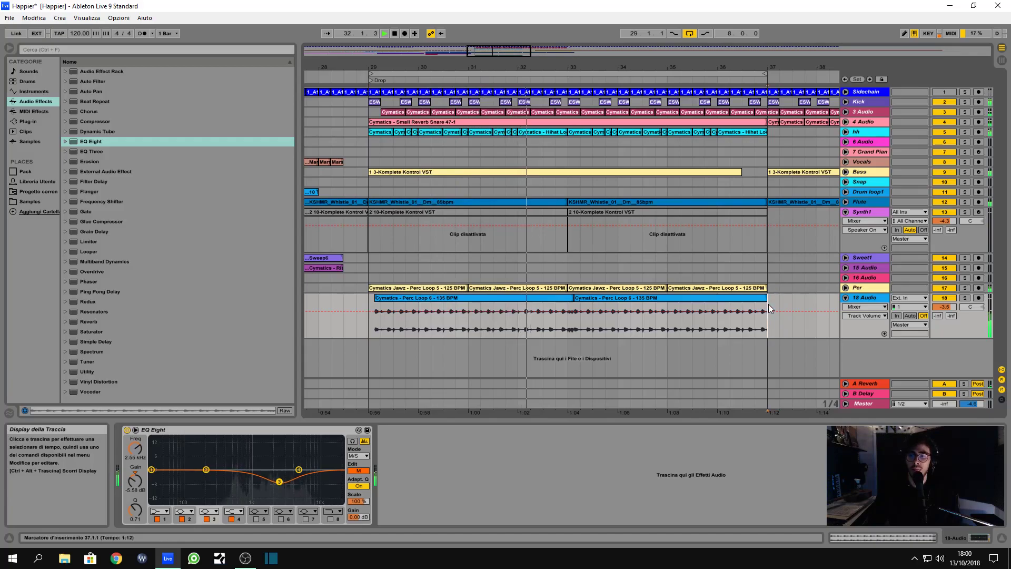
Solo the Perc Loop 6 track and show its Track Panning automation.
{"action": "left_click", "coordinate": [966, 298]}
{"action": "key", "text": "space"}
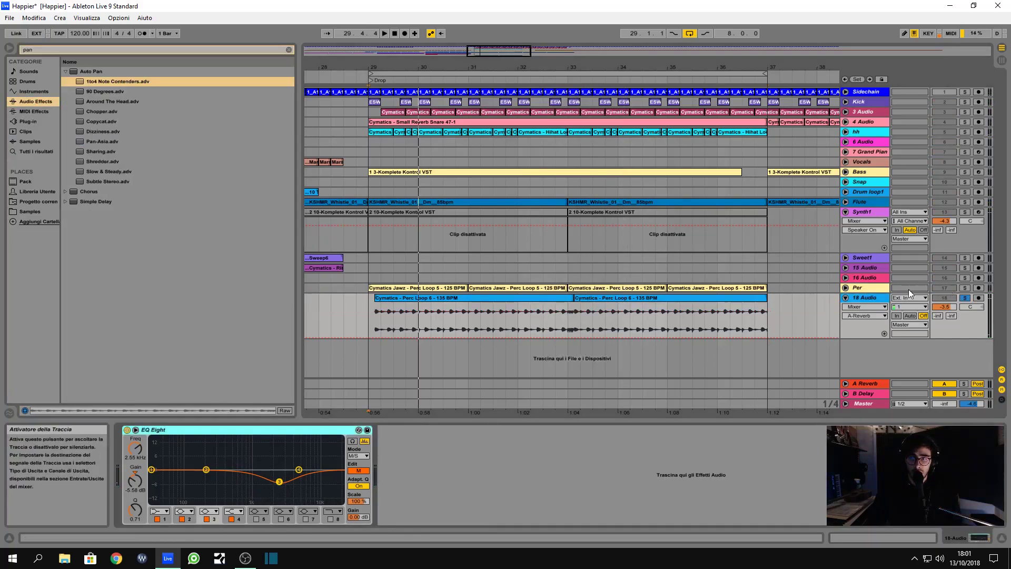
{"action": "right_click", "coordinate": [975, 308]}
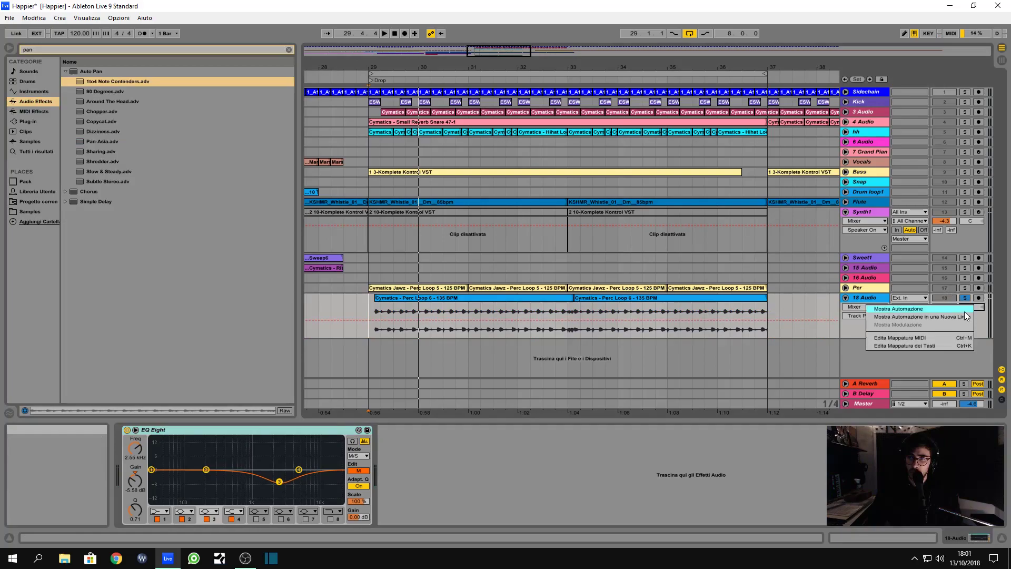
{"action": "left_click", "coordinate": [965, 311]}
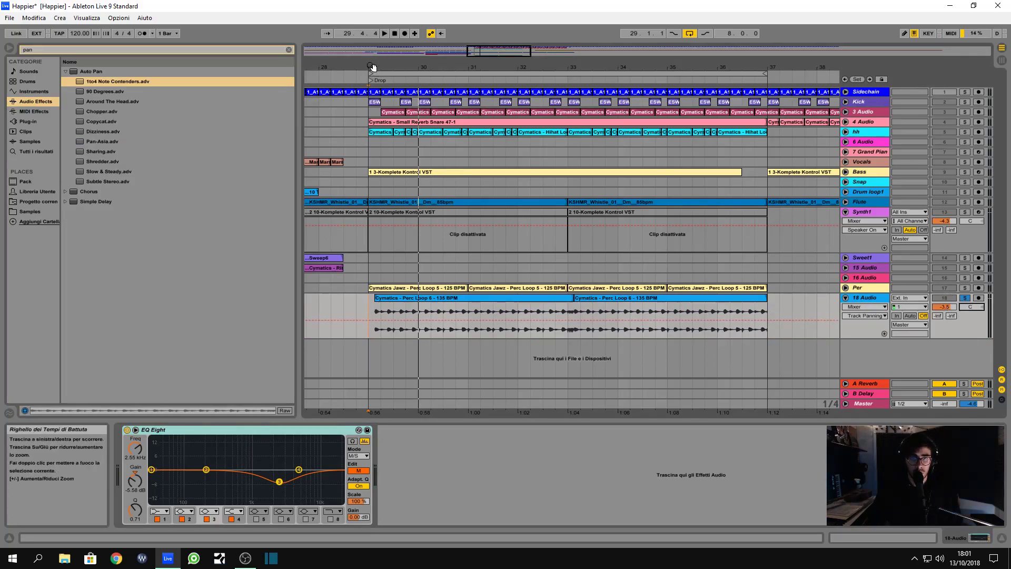
Play the soloed Perc Loop 6 from bar 29 and set its track panning to 50L.
{"action": "mouse_move", "coordinate": [371, 66]}
{"action": "left_mouse_down"}
{"action": "mouse_move", "coordinate": [369, 140]}
{"action": "mouse_move", "coordinate": [387, 66]}
{"action": "left_mouse_up"}
{"action": "key", "text": "space"}
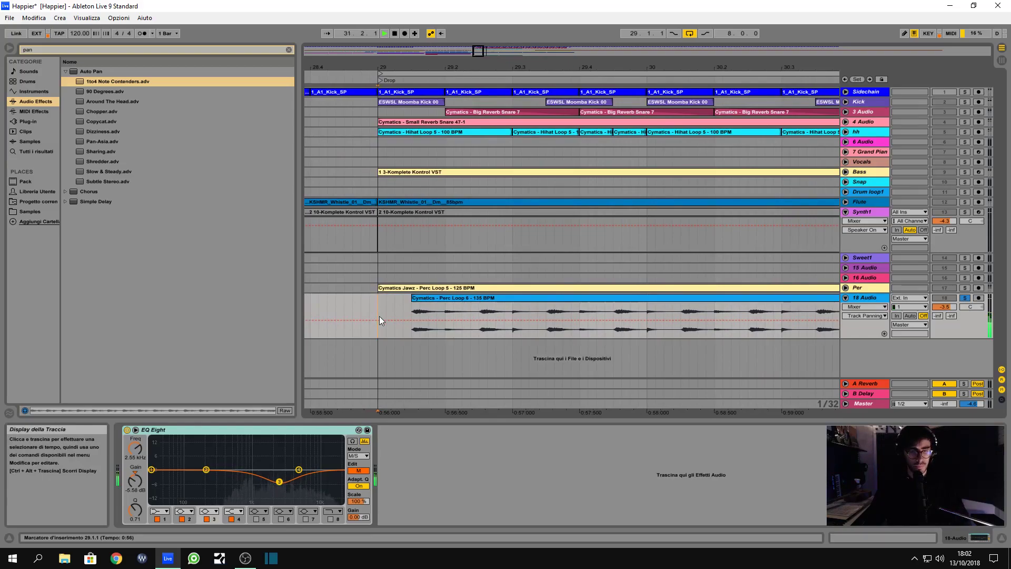
{"action": "key", "text": "space"}
{"action": "key", "text": "space"}
{"action": "key", "text": "space"}
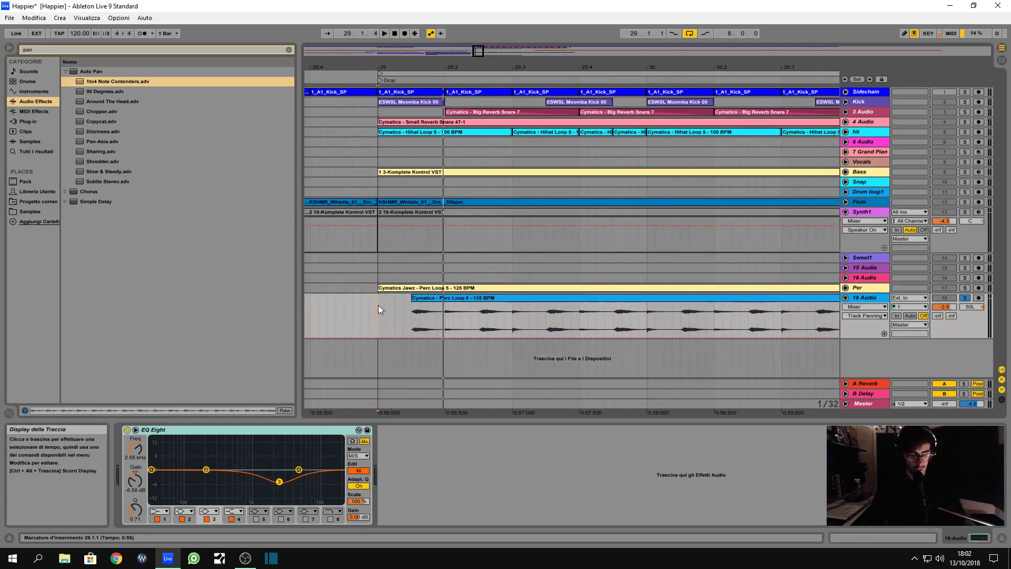
{"action": "key", "text": "space"}
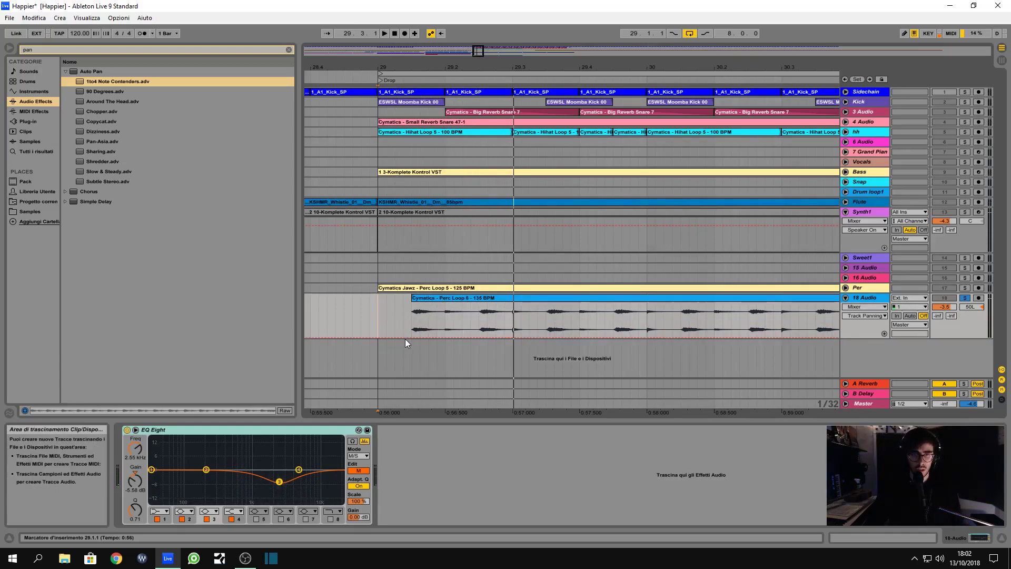
Draw panning automation on Perc Loop 6 that alternates between left and right about every two beats, starting left at bar 29.
{"action": "left_click", "coordinate": [540, 337]}
{"action": "left_click_drag", "start_coordinate": [545, 337], "coordinate": [547, 304]}
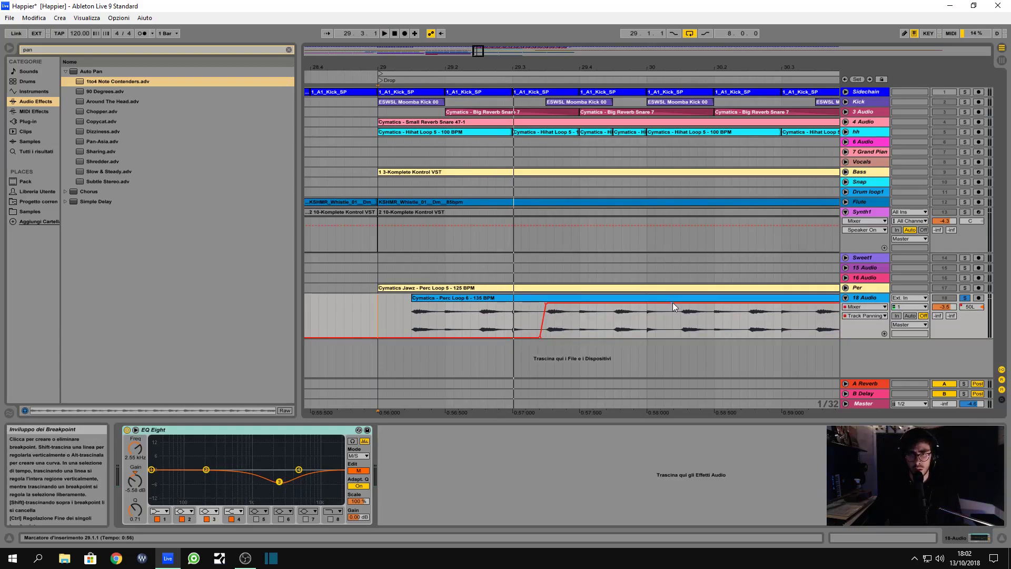
{"action": "left_click_drag", "start_coordinate": [679, 302], "coordinate": [679, 309]}
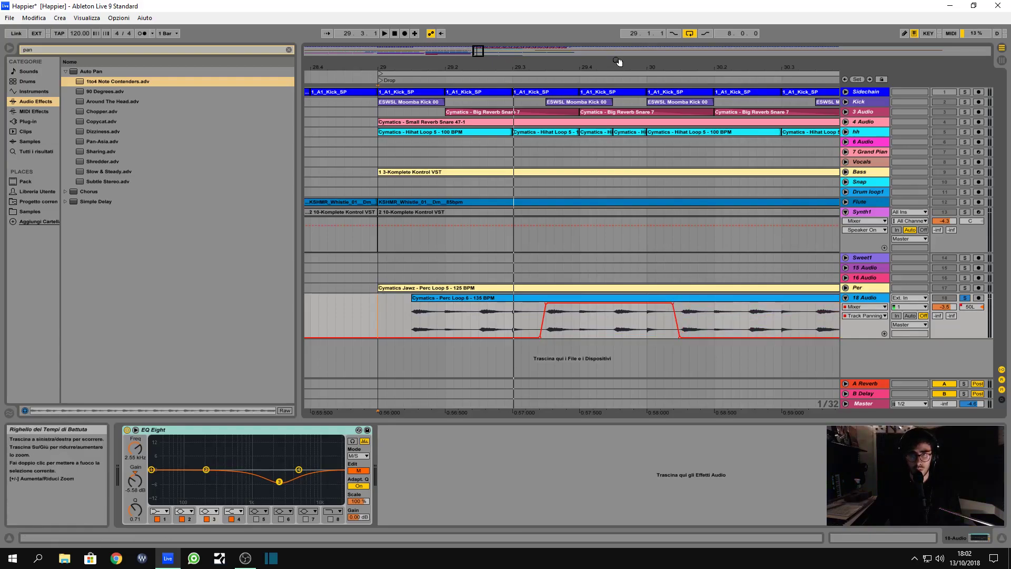
{"action": "left_click_drag", "start_coordinate": [619, 63], "coordinate": [557, 64]}
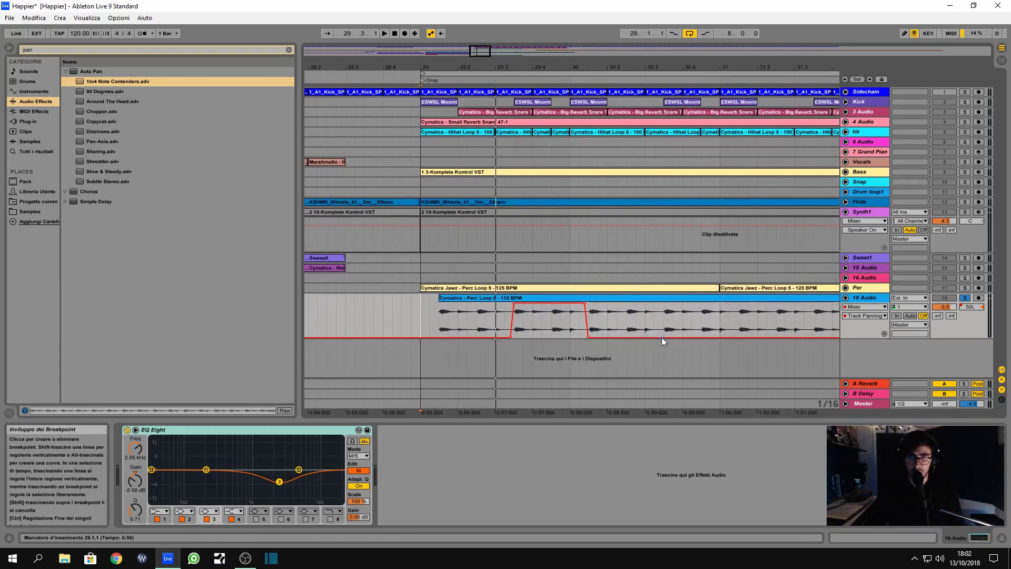
{"action": "mouse_move", "coordinate": [661, 337]}
{"action": "left_mouse_down"}
{"action": "mouse_move", "coordinate": [662, 307]}
{"action": "mouse_move", "coordinate": [663, 329]}
{"action": "left_mouse_up"}
{"action": "left_click_drag", "start_coordinate": [664, 338], "coordinate": [665, 304]}
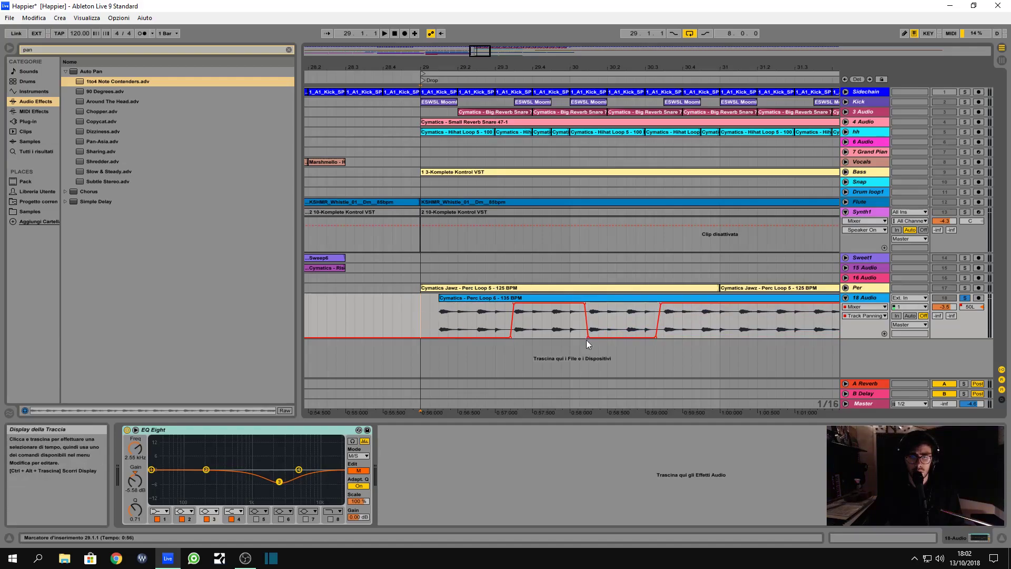
Listen to the Perc Loop 6 panning automation in solo, and with the full mix from bar 29.
{"action": "key", "text": "space"}
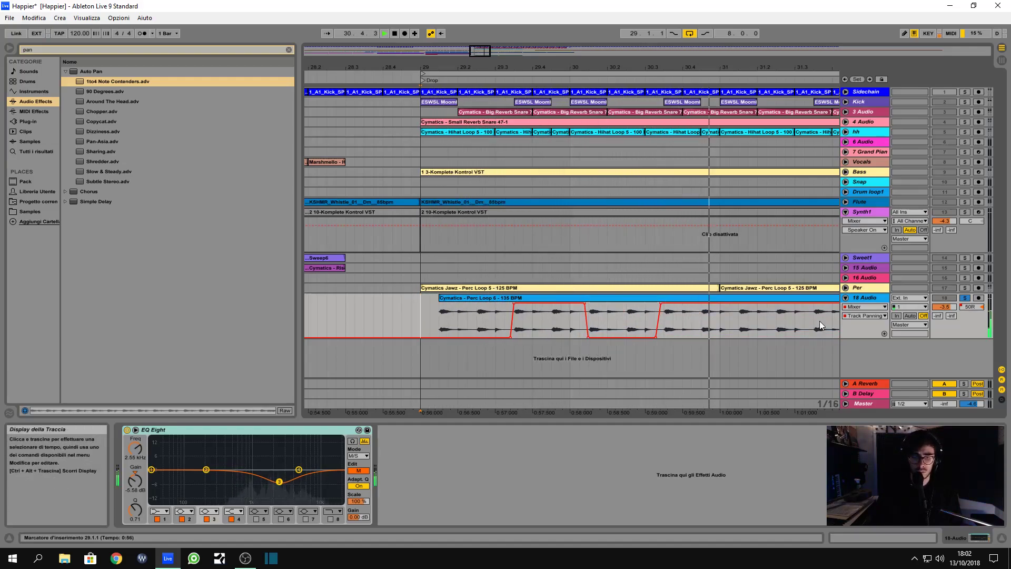
{"action": "key", "text": "space"}
{"action": "key", "text": "space"}
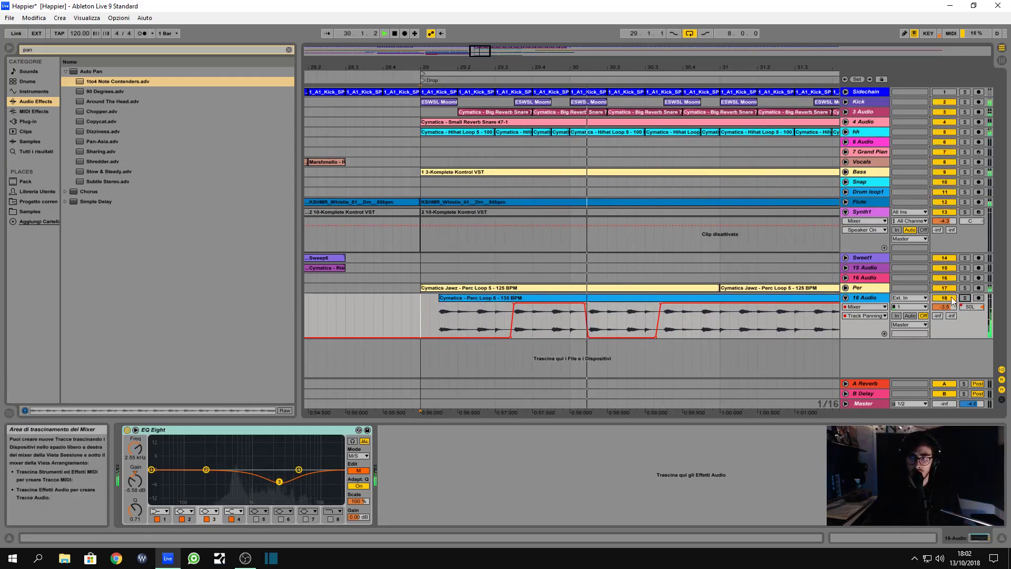
{"action": "key", "text": "space"}
{"action": "key", "text": "space"}
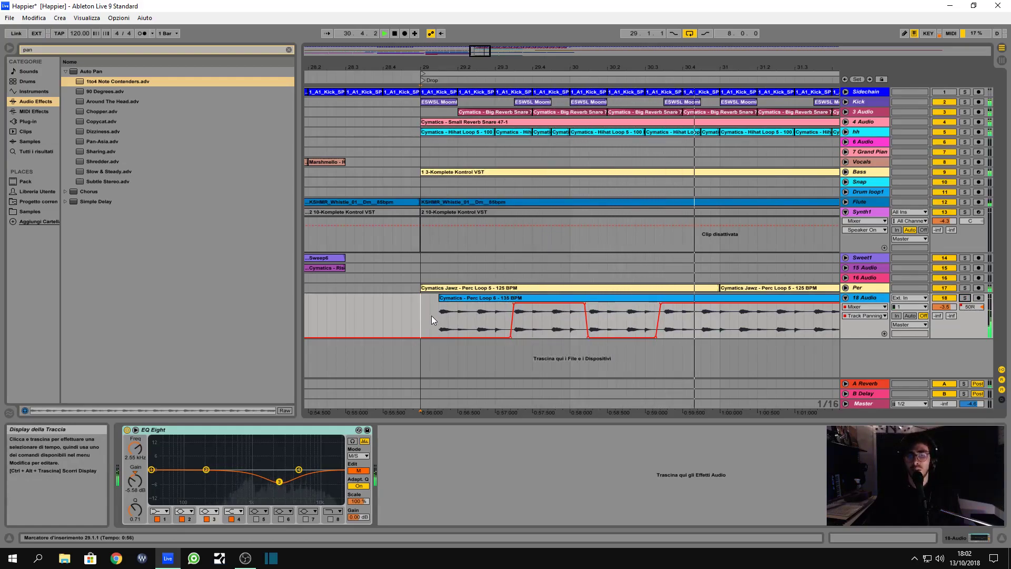
{"action": "key", "text": "space"}
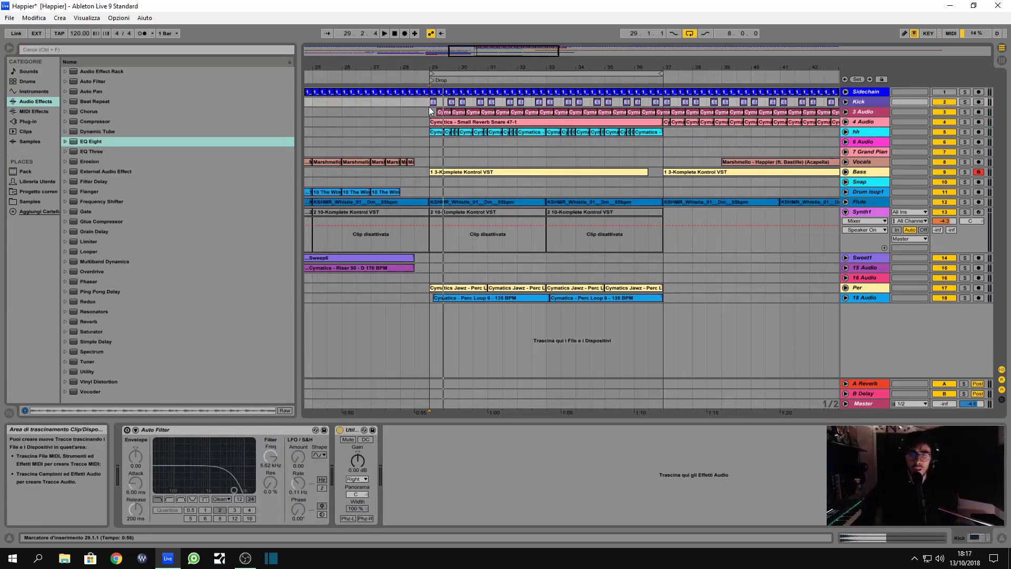
Play the complete drop with all drum and percussion layers from 29.1.1.
{"action": "key", "text": "space"}
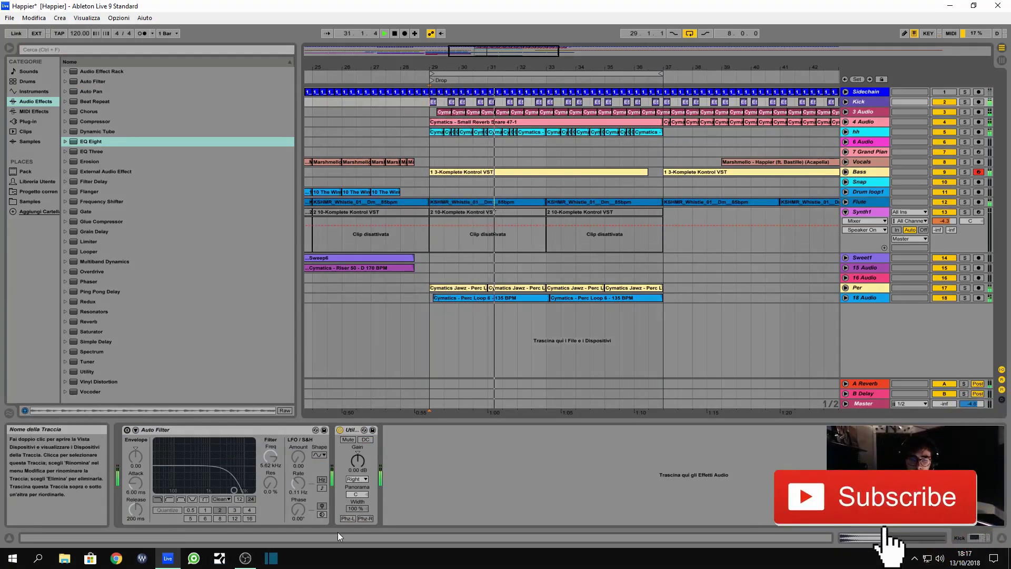
{"action": "left_click", "coordinate": [246, 559]}
{"action": "left_click", "coordinate": [246, 559]}
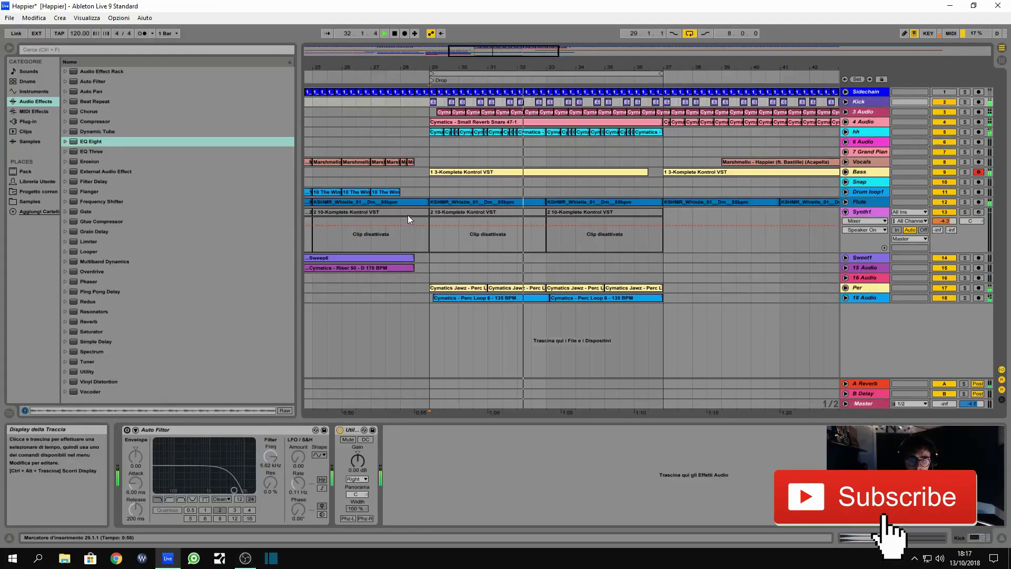
{"action": "left_click", "coordinate": [428, 141]}
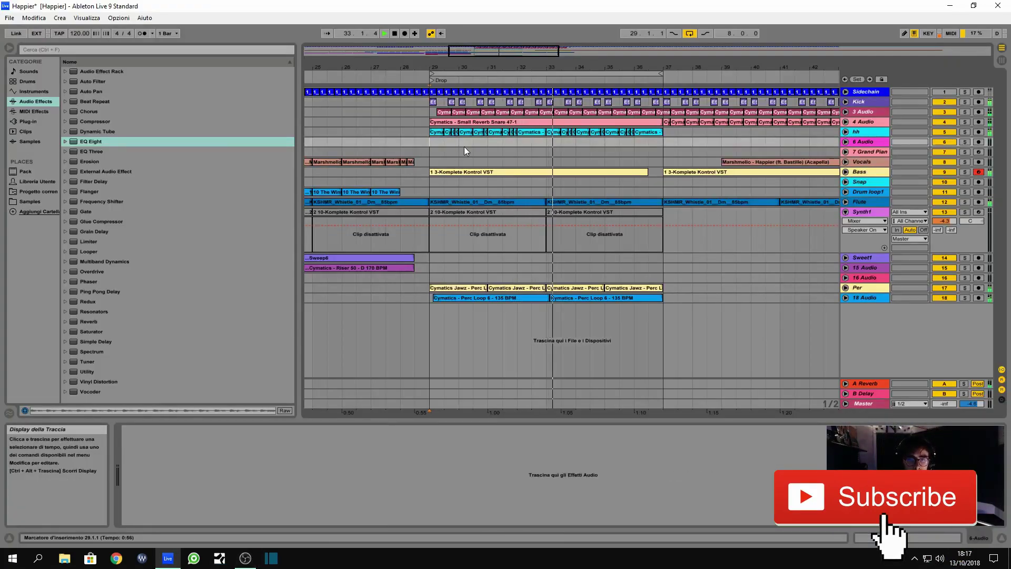
Play the drop to its end, then review the devices on the Kick, Perc Loop 6 and Per tracks.
{"action": "left_click", "coordinate": [430, 111]}
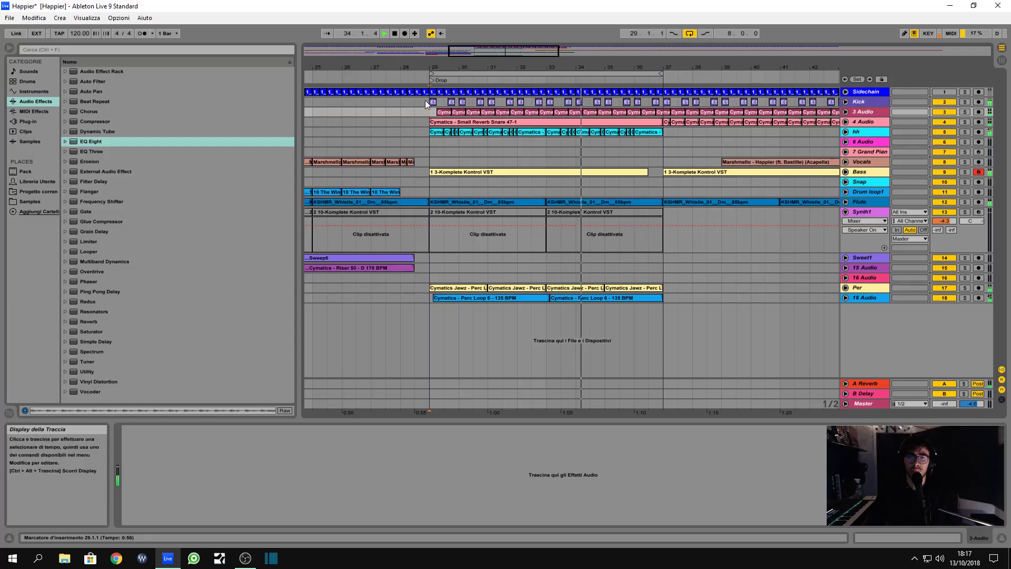
{"action": "left_click", "coordinate": [425, 100]}
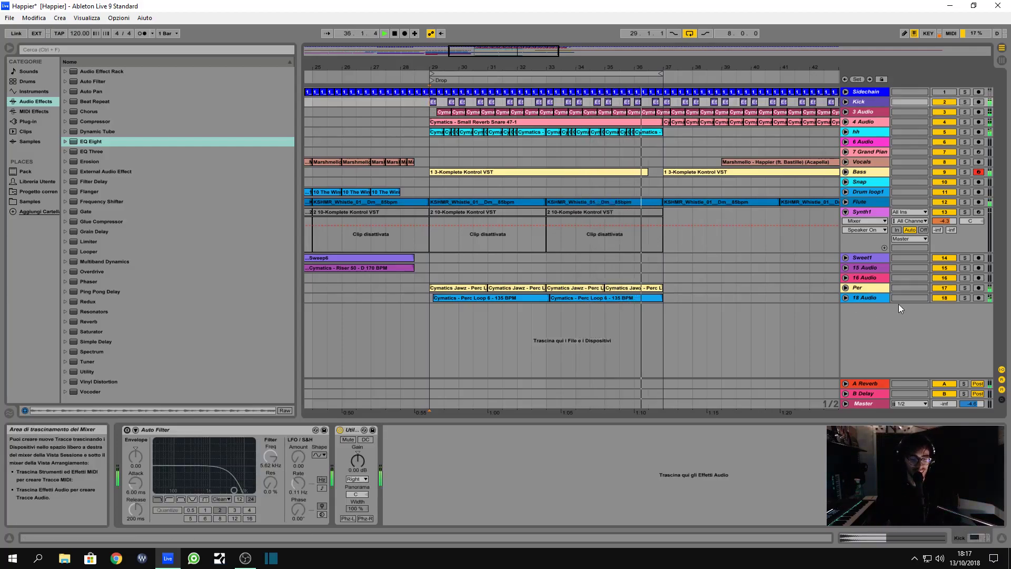
{"action": "key", "text": "space"}
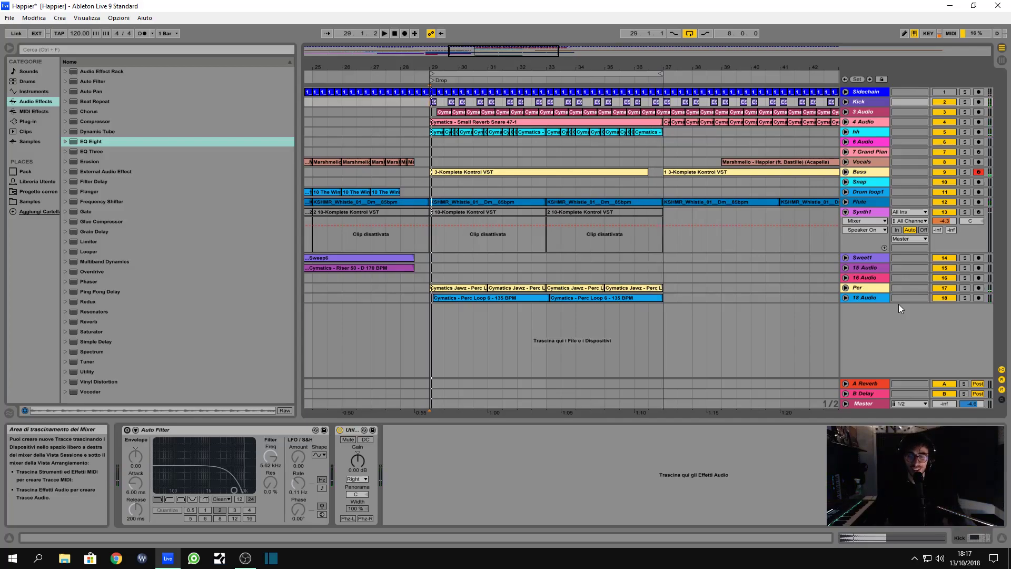
{"action": "left_click", "coordinate": [869, 297]}
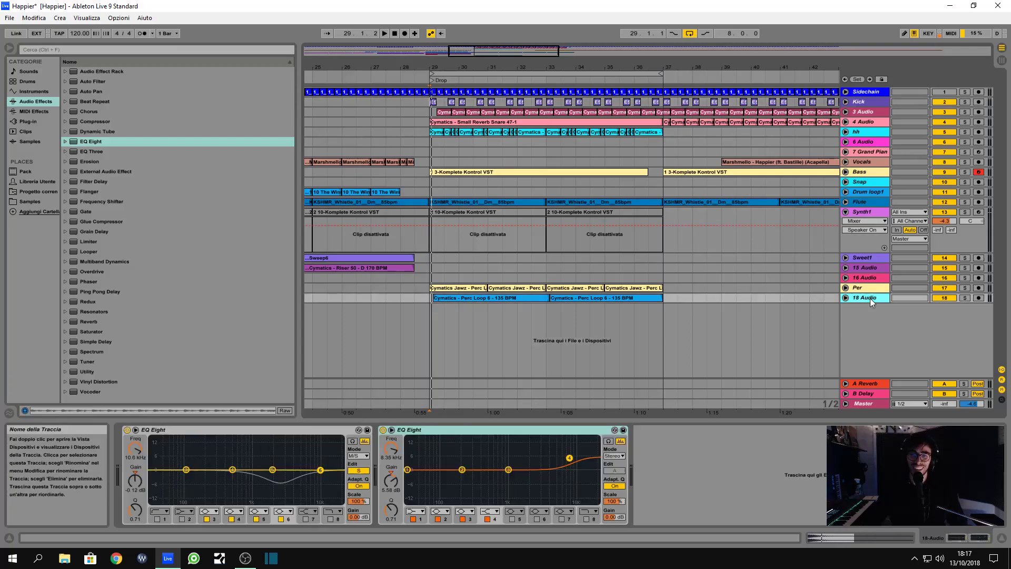
{"action": "left_click", "coordinate": [866, 288]}
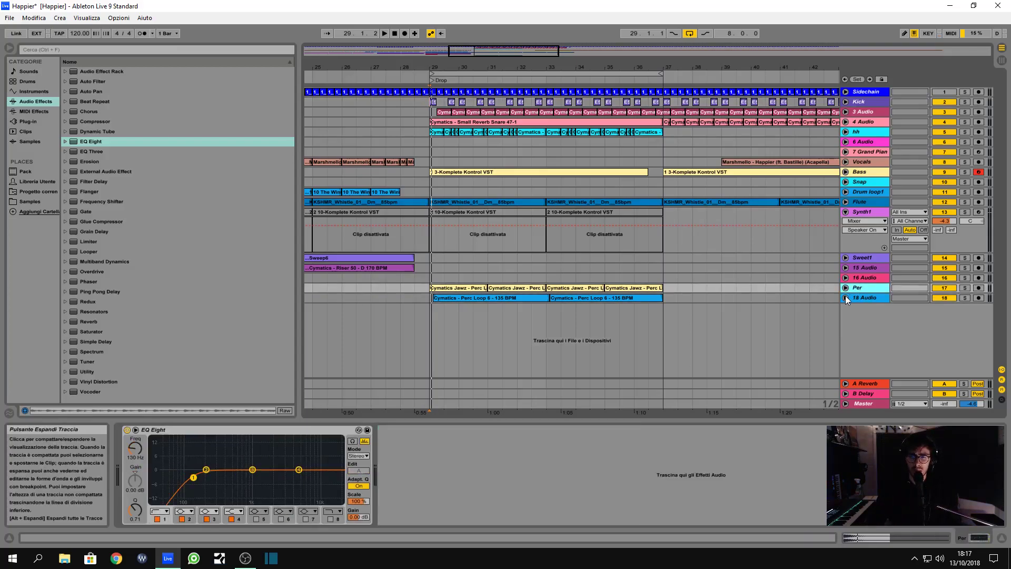
{"action": "left_click", "coordinate": [860, 298]}
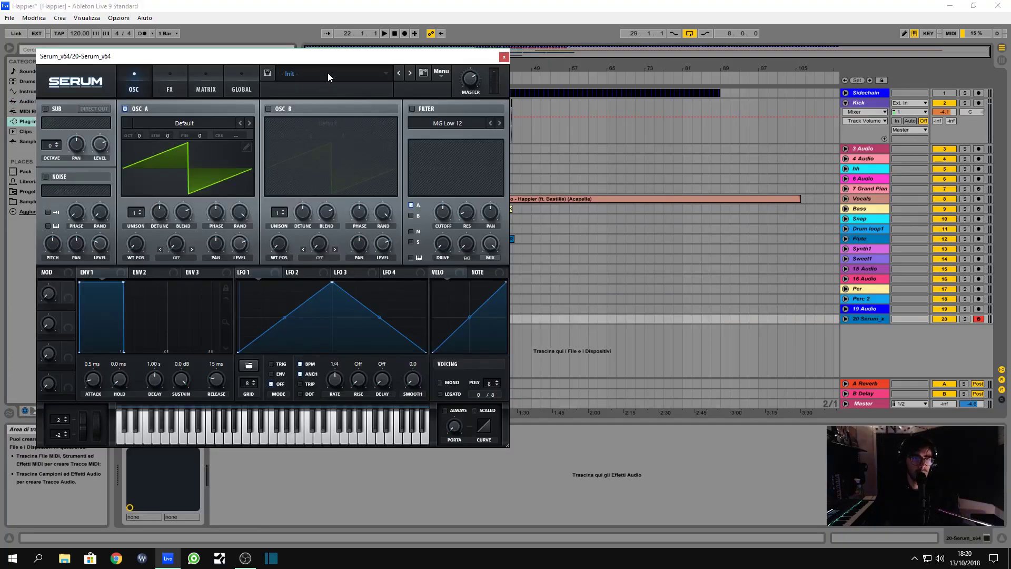
Load the synth preset SY Big Sleepy [FP] in Serum on track 20.
{"action": "left_click", "coordinate": [328, 76]}
{"action": "mouse_move", "coordinate": [341, 124]}
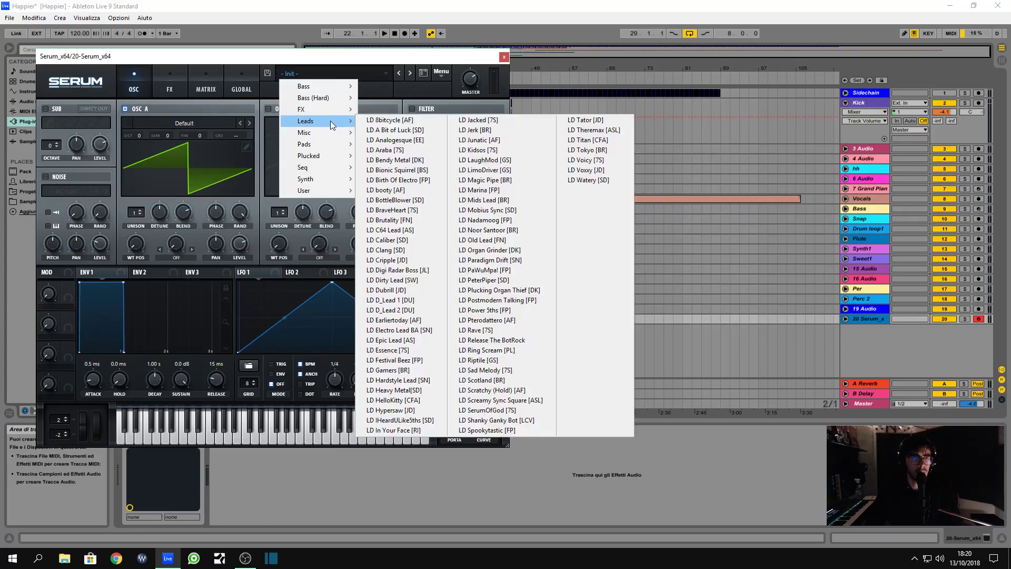
{"action": "left_click", "coordinate": [408, 121]}
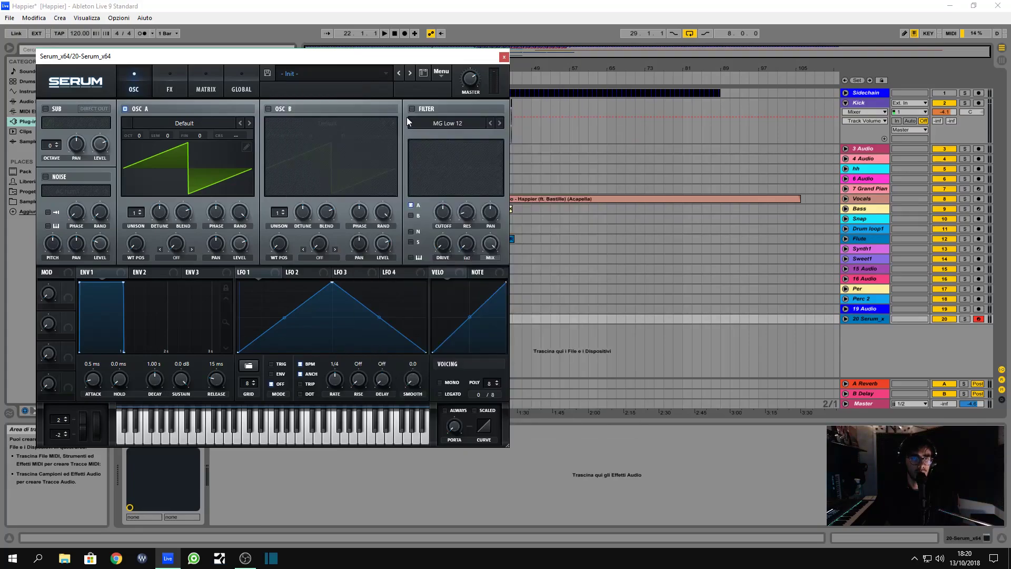
{"action": "left_click", "coordinate": [331, 75]}
{"action": "mouse_move", "coordinate": [333, 182]}
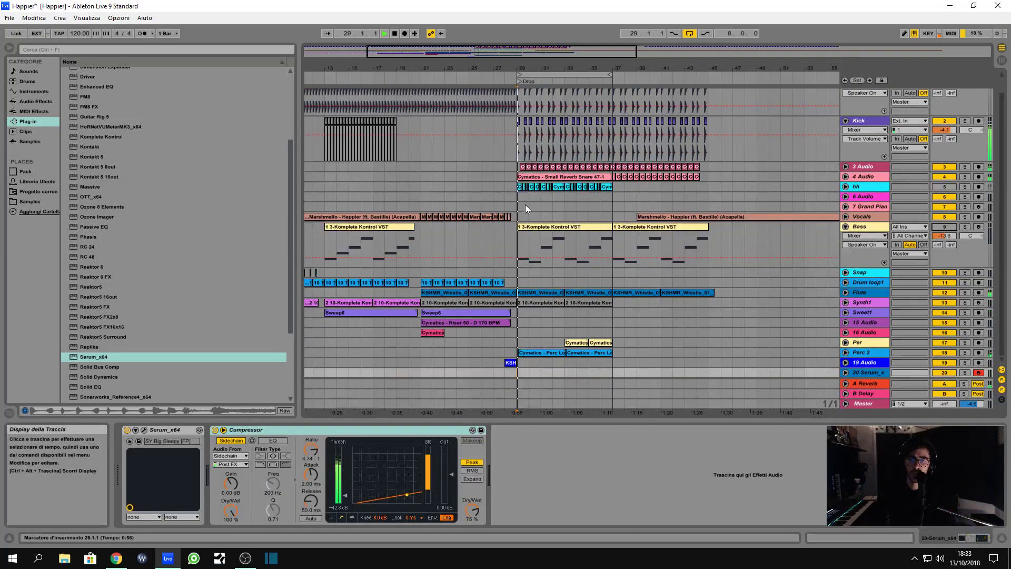
Record a Serum part onto track 20 across the drop, from bar 29 to bar 37.
{"action": "key", "text": "space"}
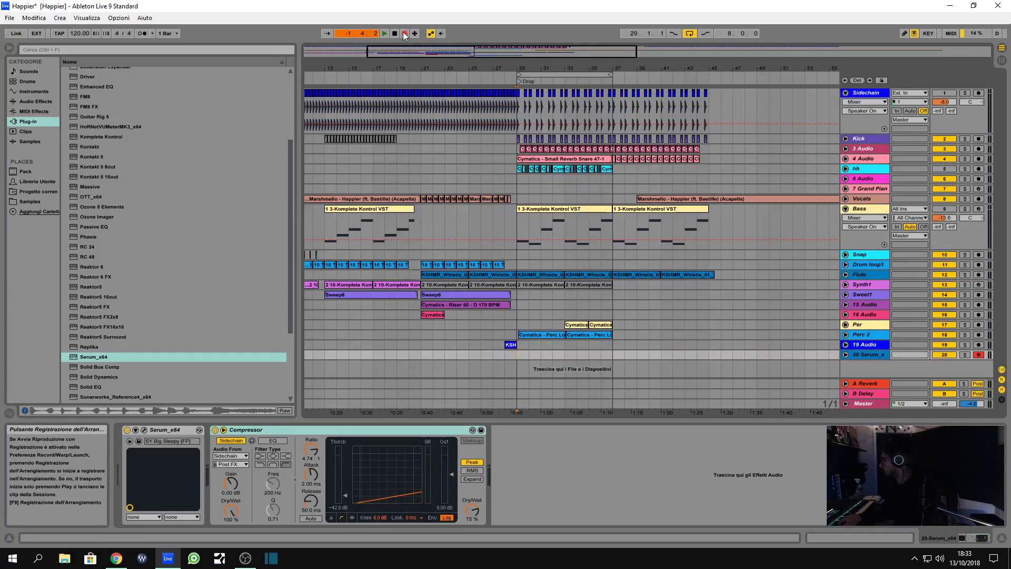
{"action": "left_click", "coordinate": [404, 33]}
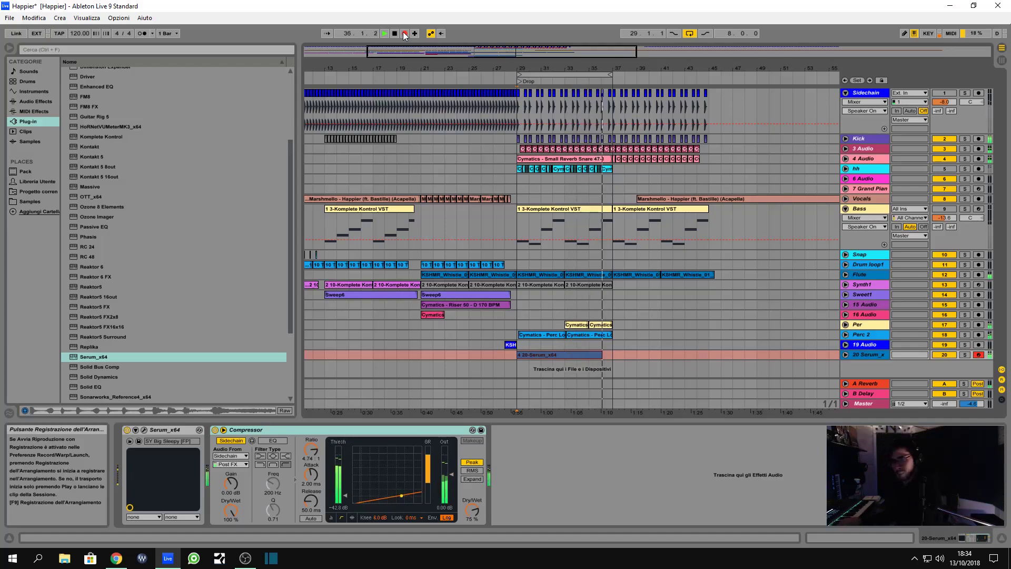
{"action": "key", "text": "space"}
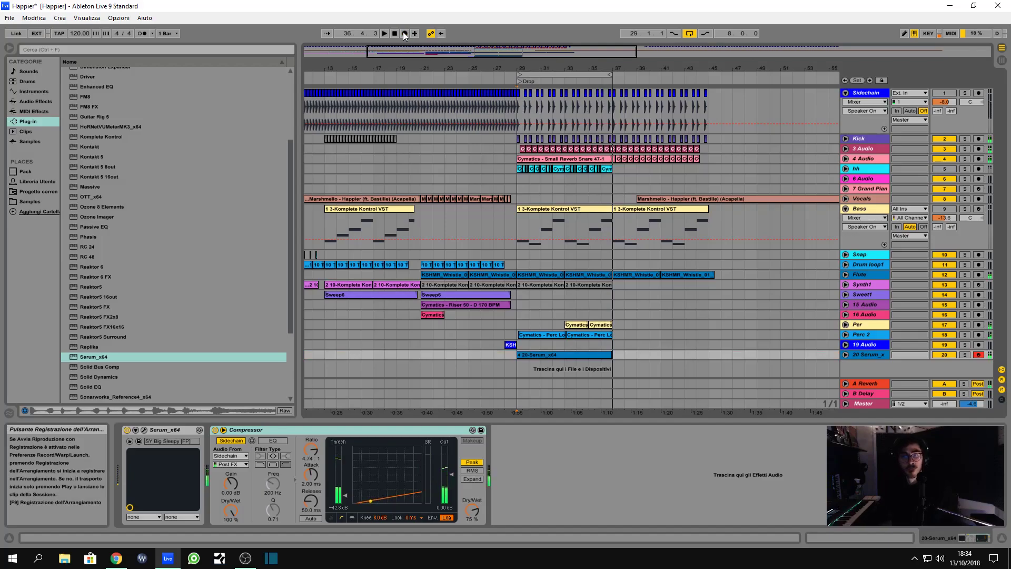
Play the drop, unfold the Serum track and adjust its A-Reverb send level.
{"action": "key", "text": "space"}
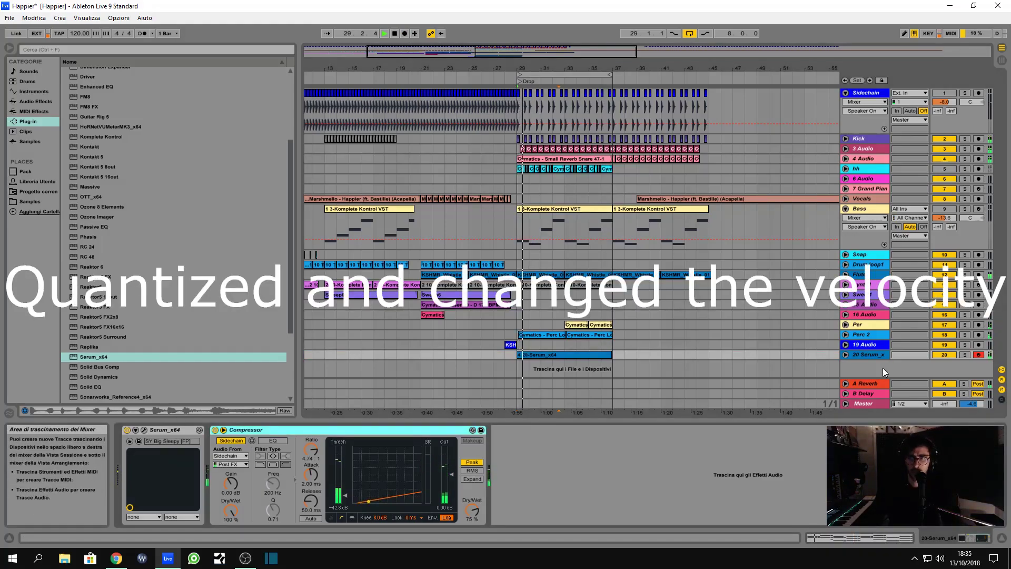
{"action": "left_click", "coordinate": [880, 356]}
{"action": "left_click", "coordinate": [846, 355]}
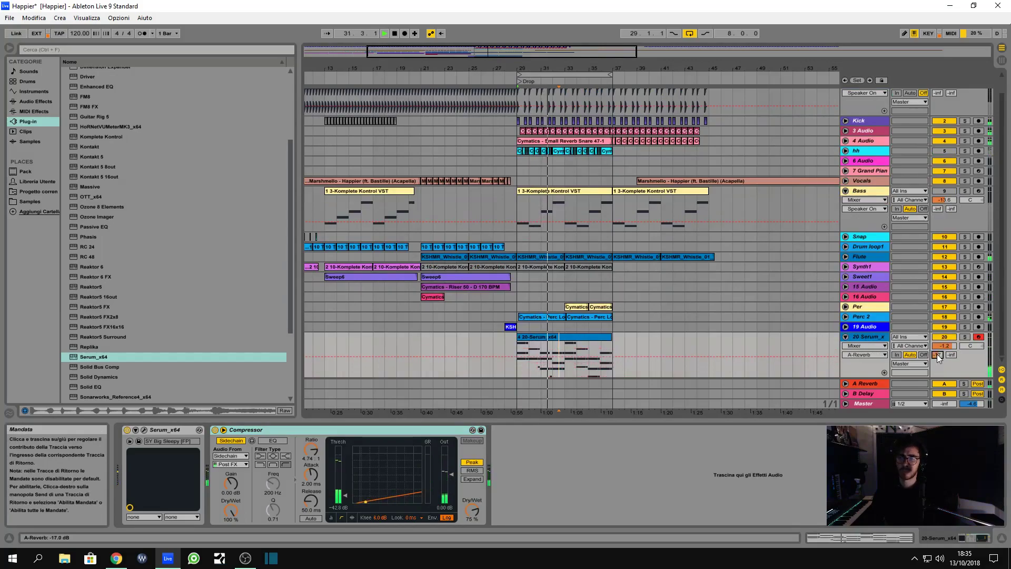
{"action": "mouse_move", "coordinate": [938, 356]}
{"action": "left_mouse_down"}
{"action": "mouse_move", "coordinate": [938, 348]}
{"action": "mouse_move", "coordinate": [938, 370]}
{"action": "left_mouse_up"}
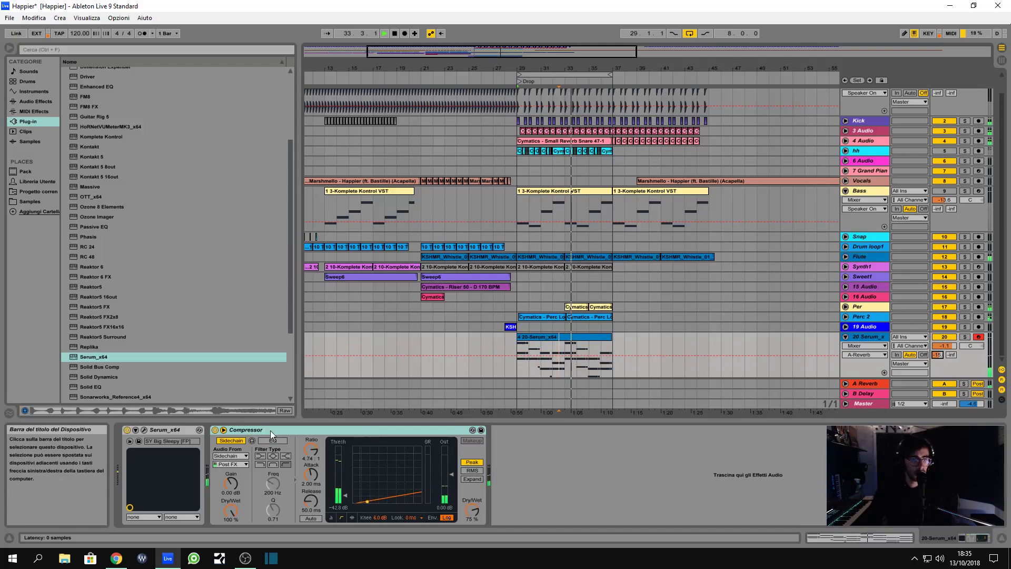
Copy the Serum track's sidechain Compressor onto the A Reverb return, after the Reverb, and play the drop to check it.
{"action": "left_click", "coordinate": [323, 428]}
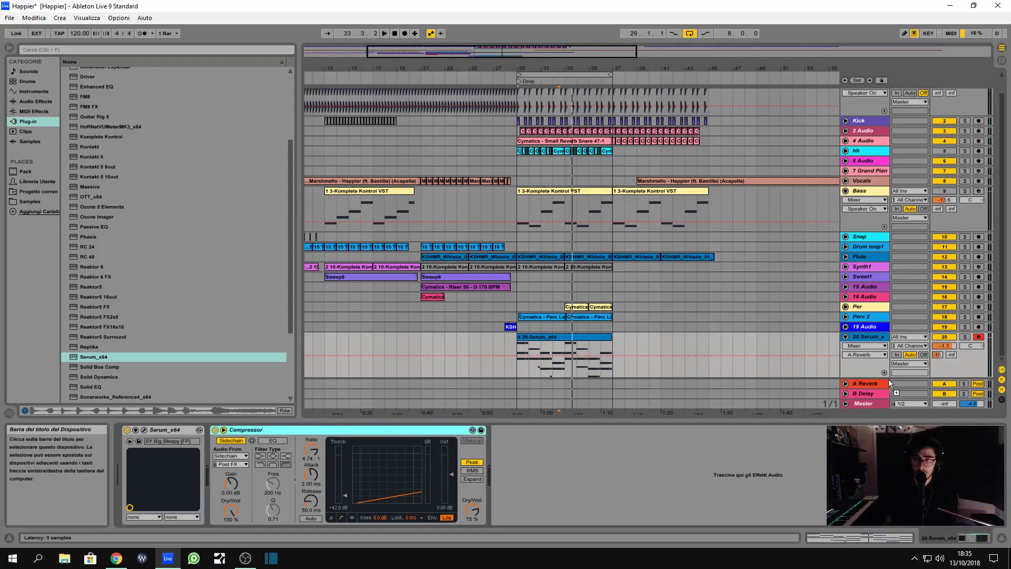
{"action": "left_click_drag", "start_coordinate": [881, 384], "coordinate": [881, 384]}
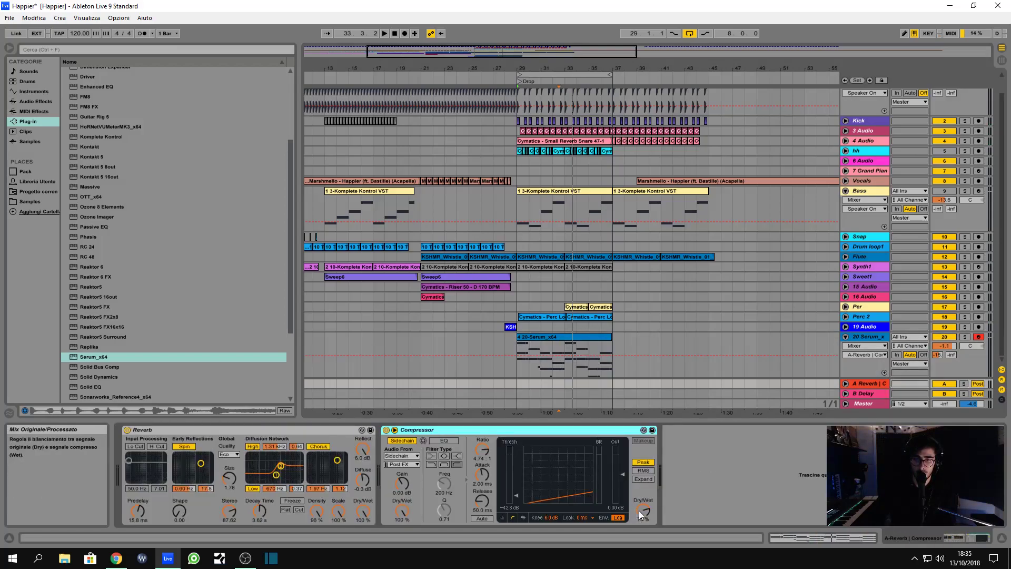
{"action": "key", "text": "space"}
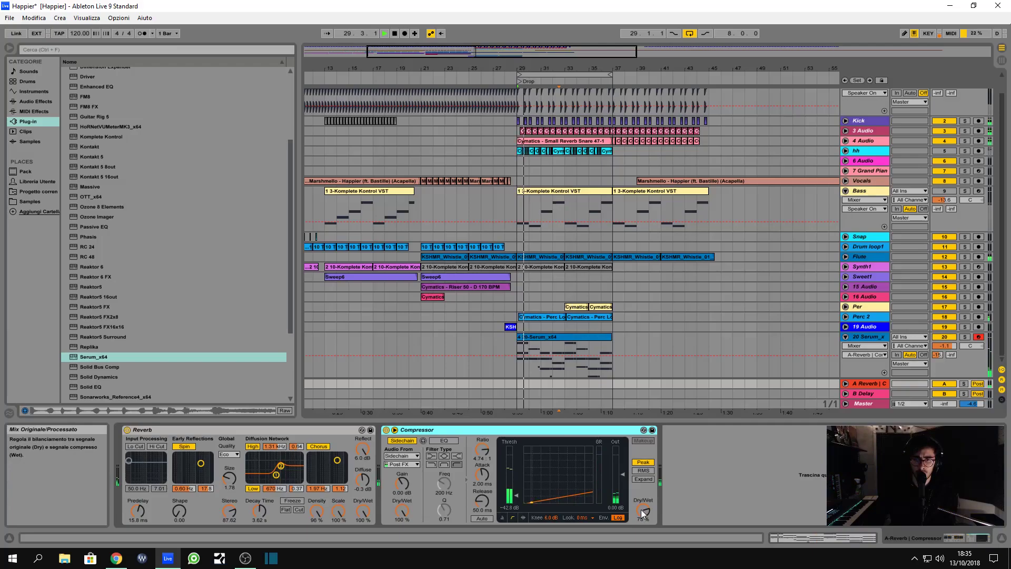
{"action": "key", "text": "space"}
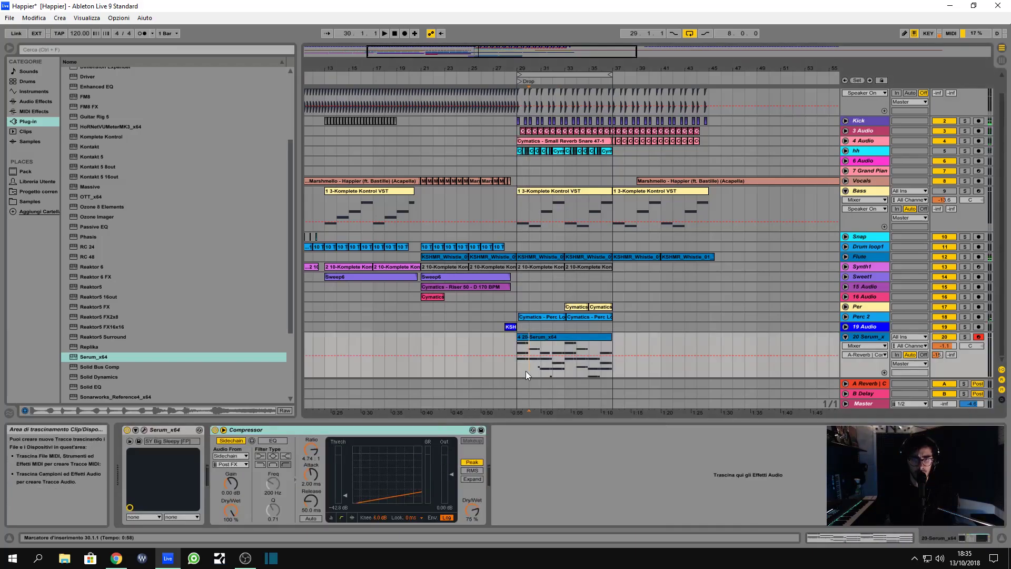
While playing from 29.1.1, set the Dry/Wet of the Compressor on the A Reverb return to 47%.
{"action": "key", "text": "space"}
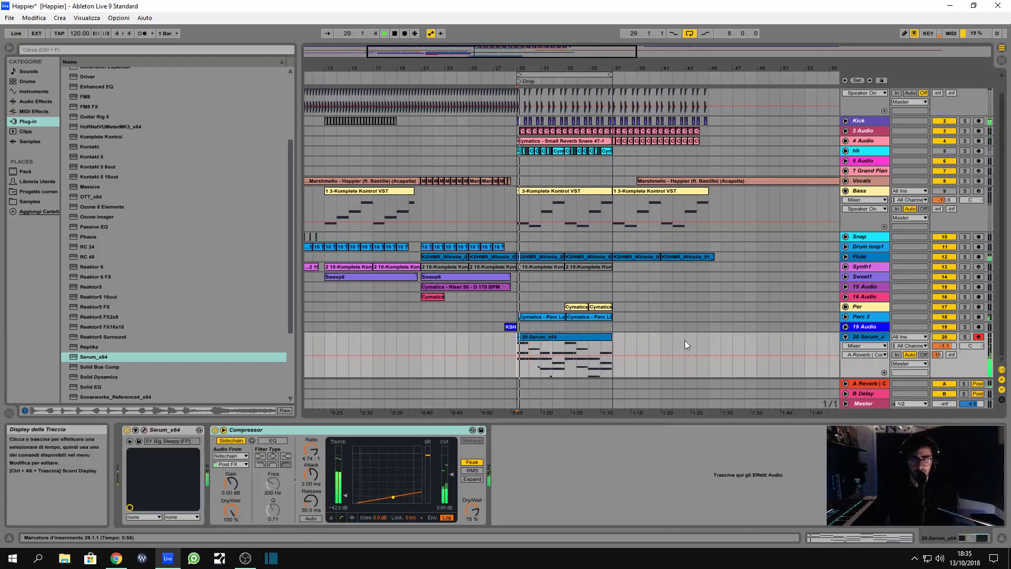
{"action": "left_click", "coordinate": [868, 384]}
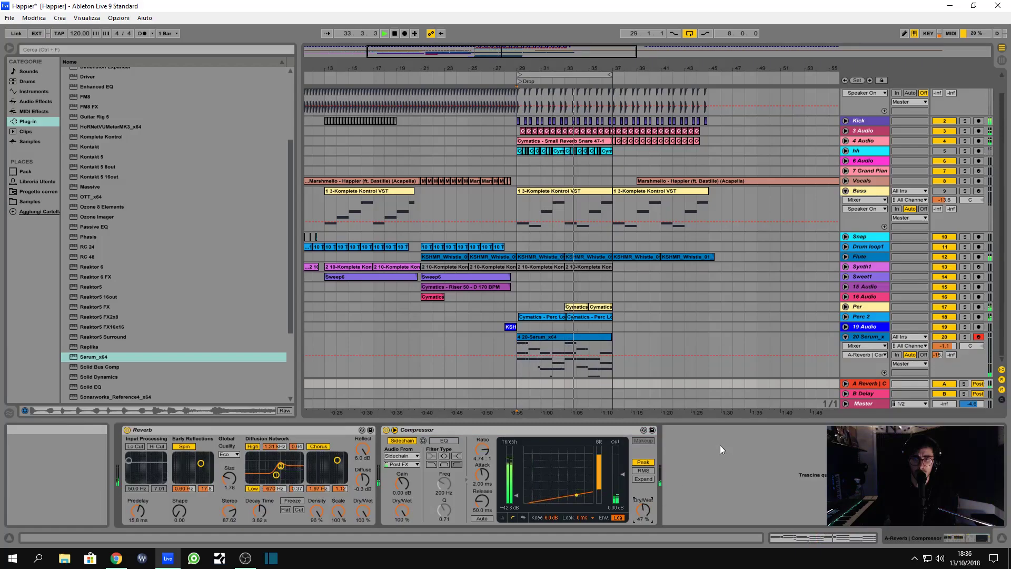
{"action": "left_click", "coordinate": [869, 336]}
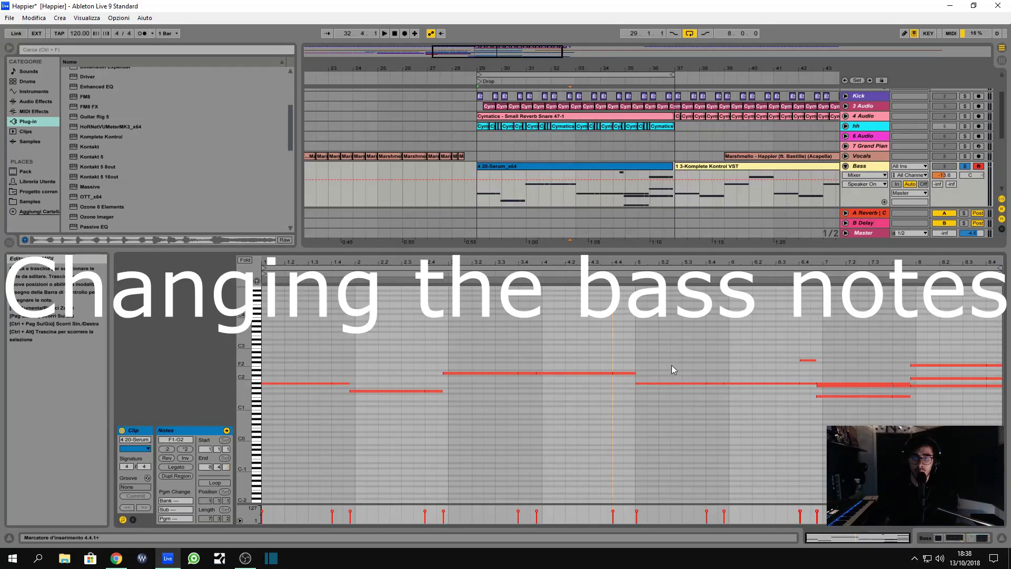
Delete the short high note just before bar 7 in the Bass track's drop clip while the drop plays.
{"action": "key", "text": "space"}
{"action": "left_click_drag", "start_coordinate": [766, 334], "coordinate": [841, 373]}
{"action": "key", "text": "Delete"}
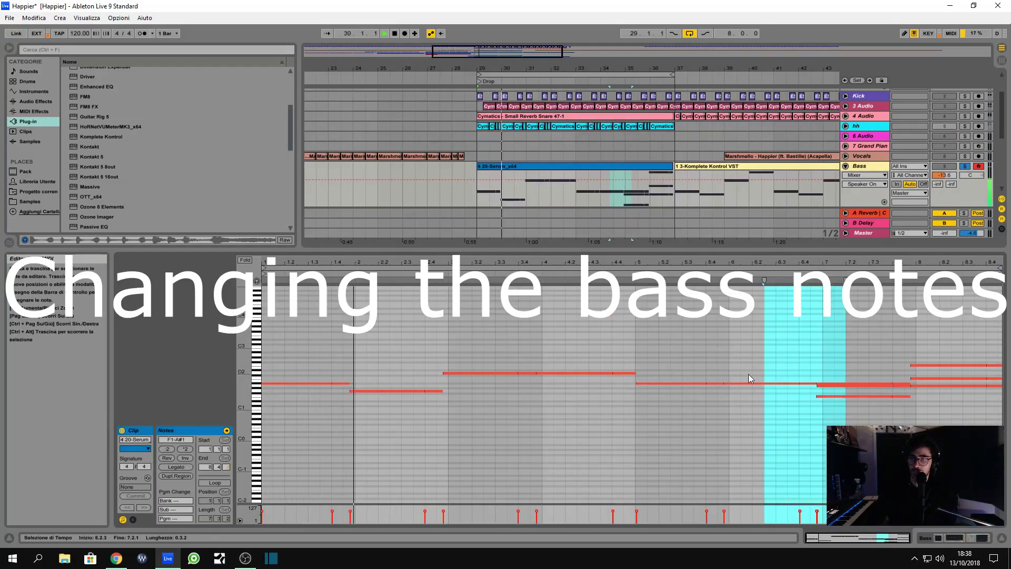
{"action": "left_click", "coordinate": [750, 355]}
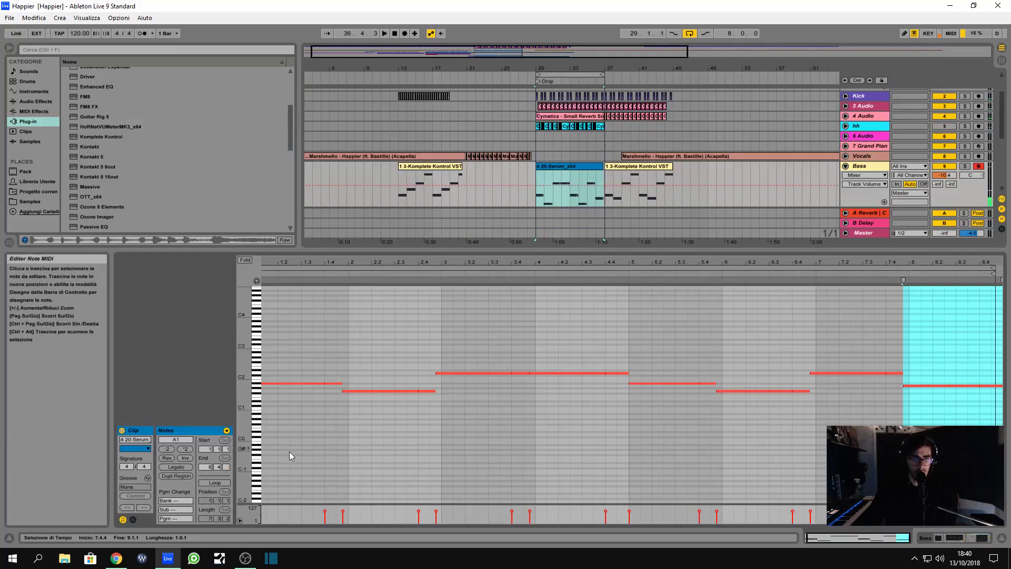
Fold the Bass clip's note editor to the used pitches and fit the whole clip in view.
{"action": "left_click", "coordinate": [300, 383]}
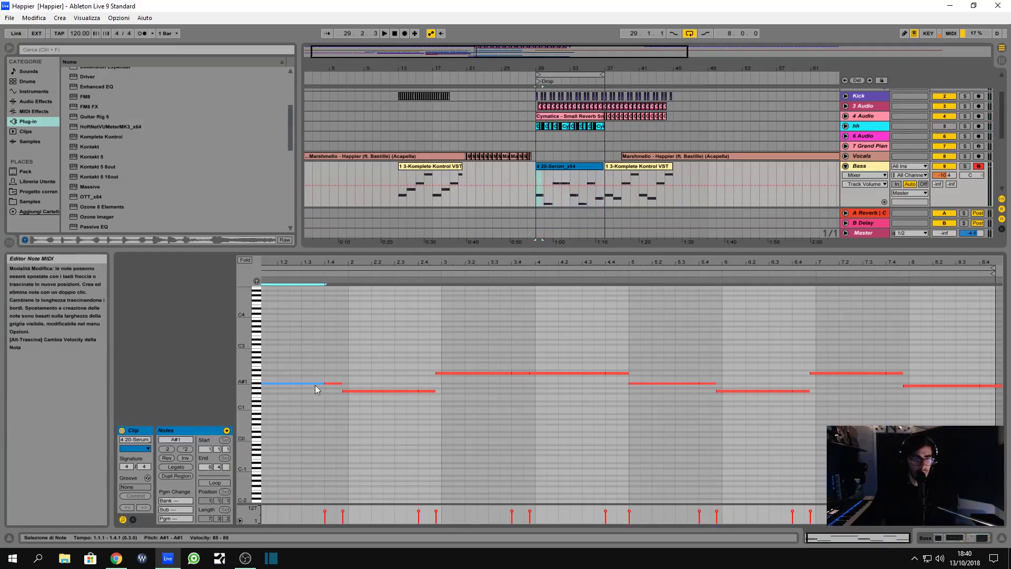
{"action": "left_click", "coordinate": [245, 260]}
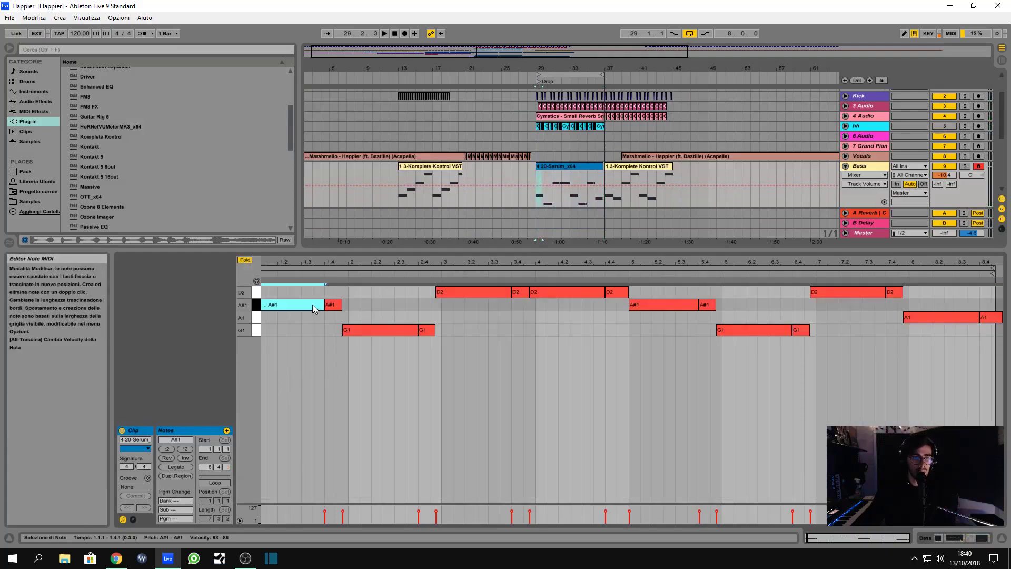
{"action": "left_click_drag", "start_coordinate": [313, 263], "coordinate": [320, 292]}
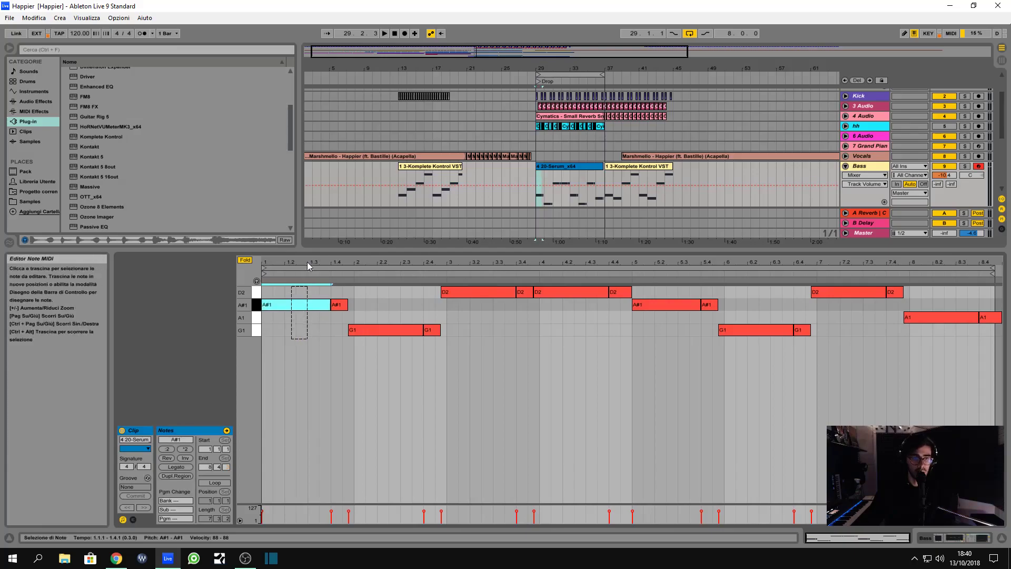
{"action": "left_click", "coordinate": [395, 330]}
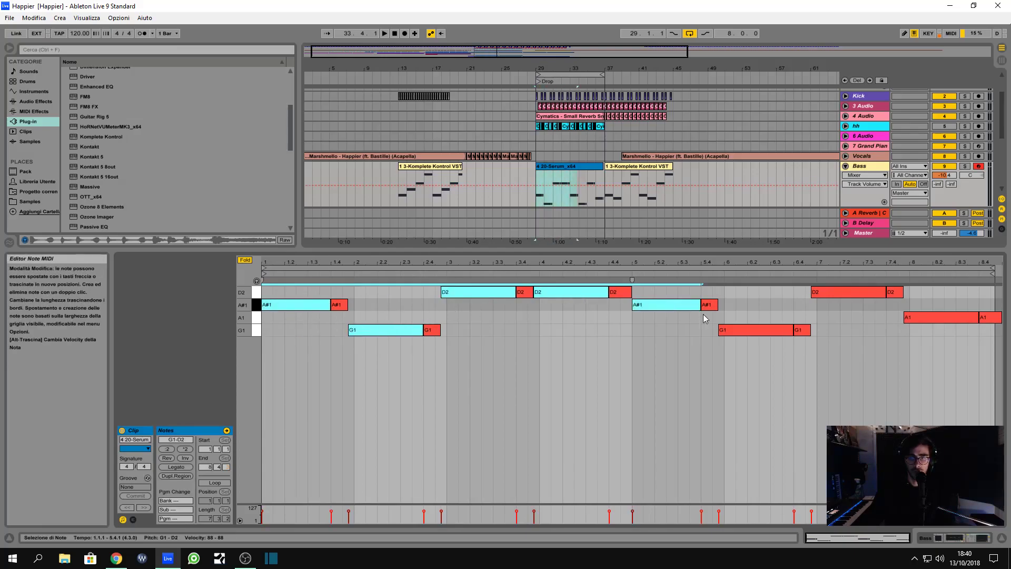
{"action": "left_click", "coordinate": [764, 334], "text": "shift"}
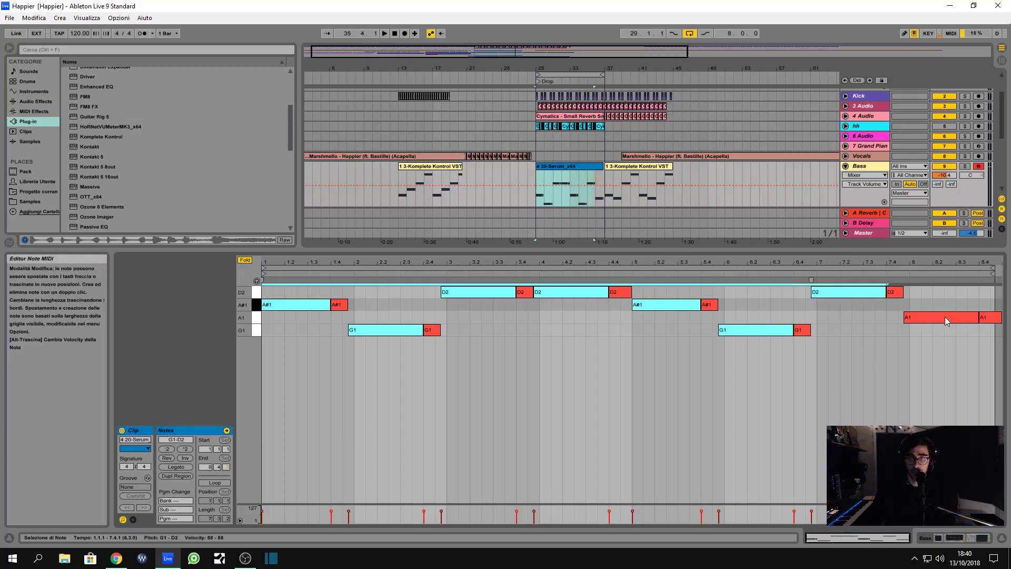
{"action": "left_click", "coordinate": [328, 305]}
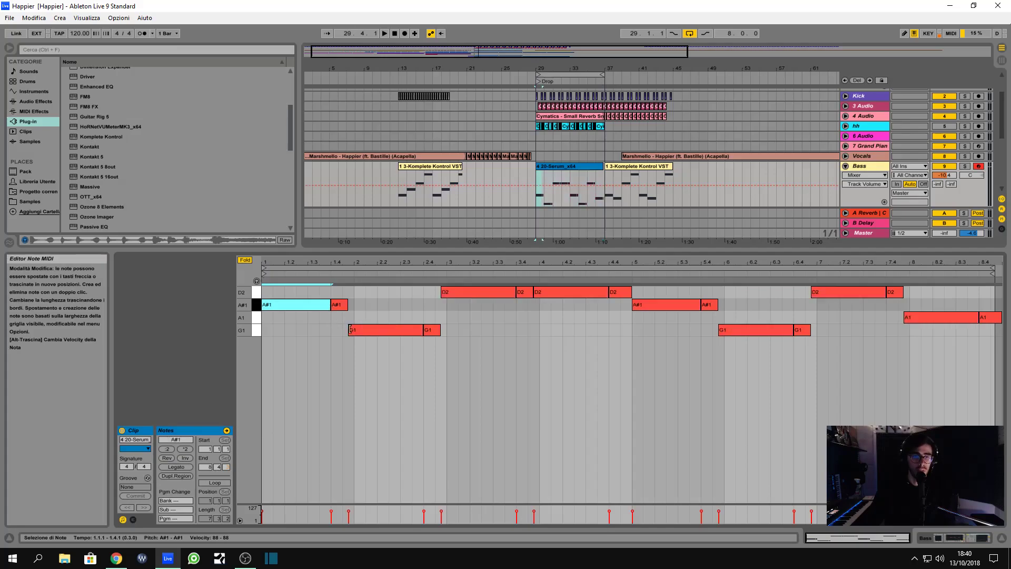
Select all the long notes in the Bass clip, from bar 1 to bar 8, and shorten them together to about one beat.
{"action": "left_click", "coordinate": [380, 330]}
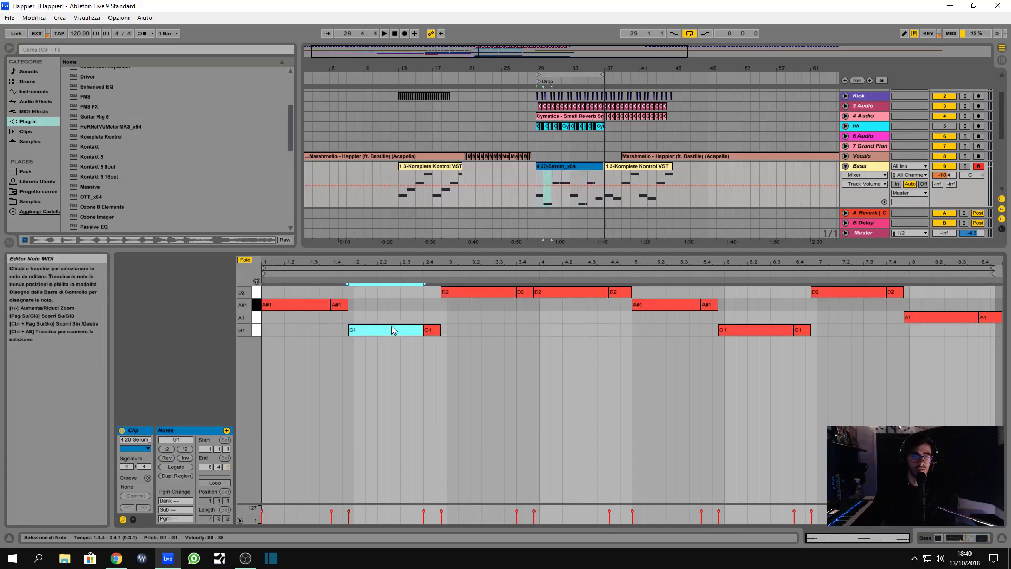
{"action": "left_click", "coordinate": [463, 293], "text": "shift"}
{"action": "left_click", "coordinate": [305, 305], "text": "shift"}
{"action": "left_click", "coordinate": [668, 304], "text": "shift"}
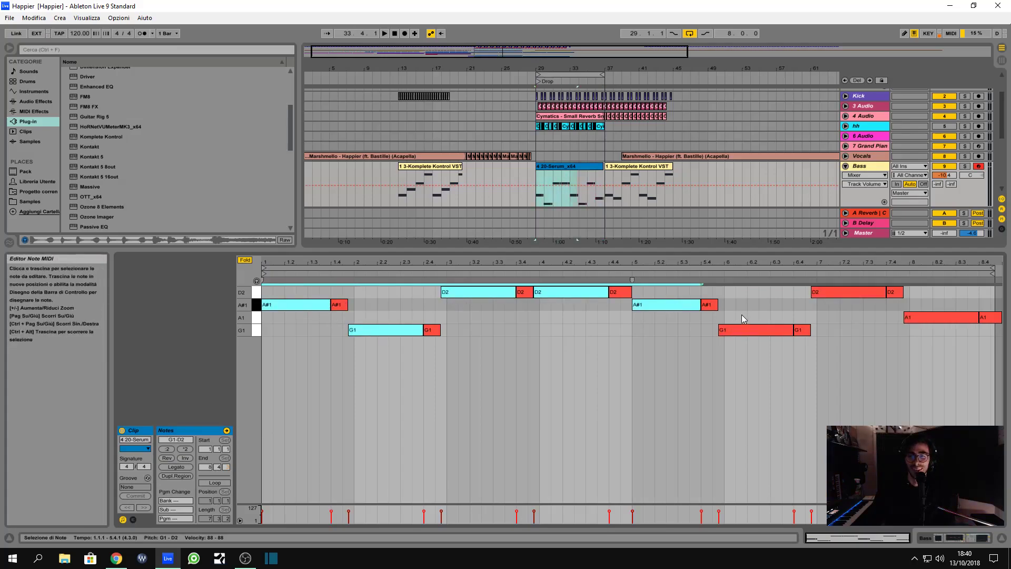
{"action": "left_click", "coordinate": [756, 331], "text": "shift"}
{"action": "left_click", "coordinate": [929, 316], "text": "shift"}
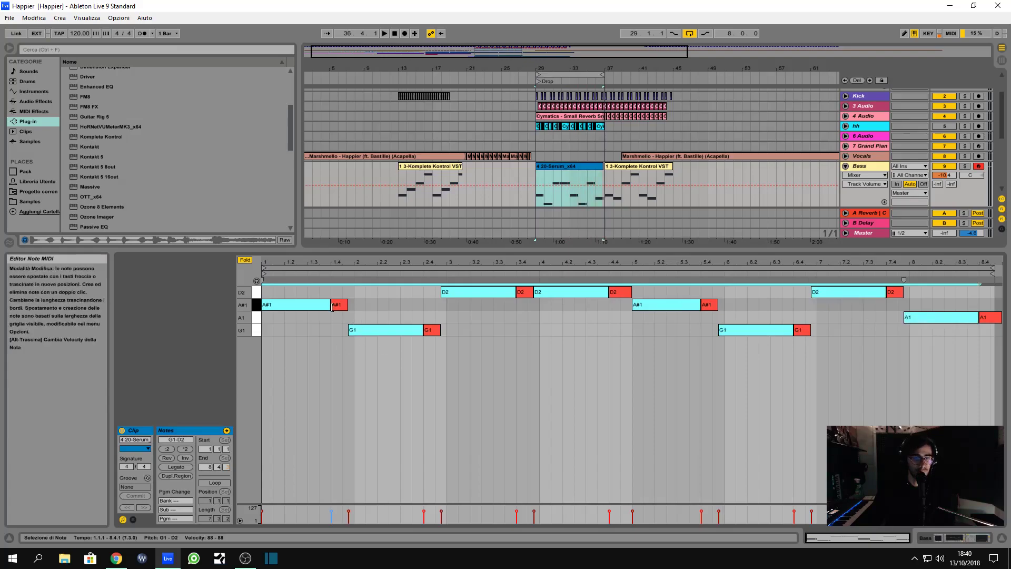
{"action": "left_click_drag", "start_coordinate": [328, 305], "coordinate": [283, 305]}
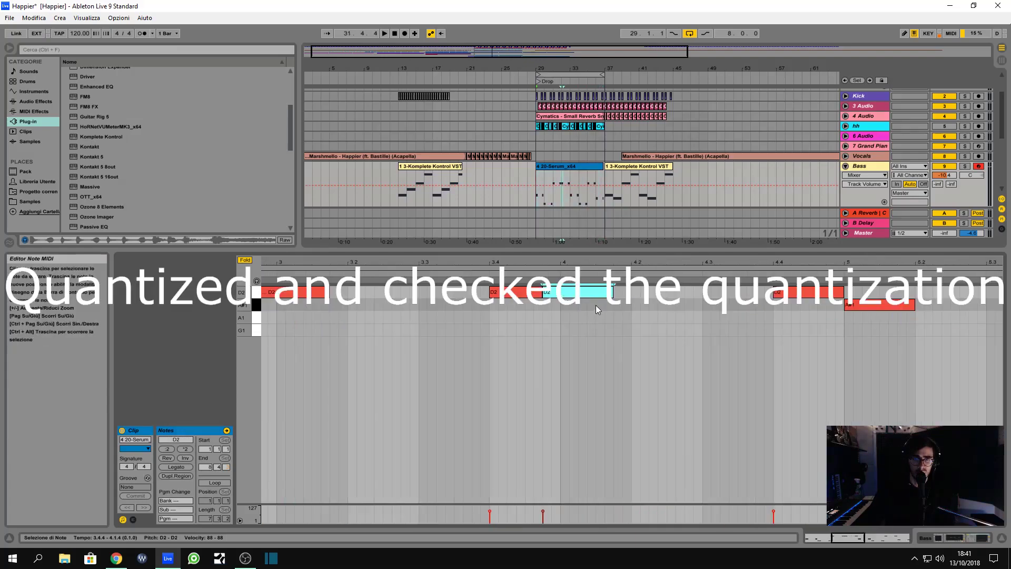
Play the drop from bar 29 to check the timing of the shortened bass notes across the full clip.
{"action": "key", "text": "space"}
{"action": "left_click_drag", "start_coordinate": [614, 262], "coordinate": [614, 213]}
{"action": "key", "text": "minus"}
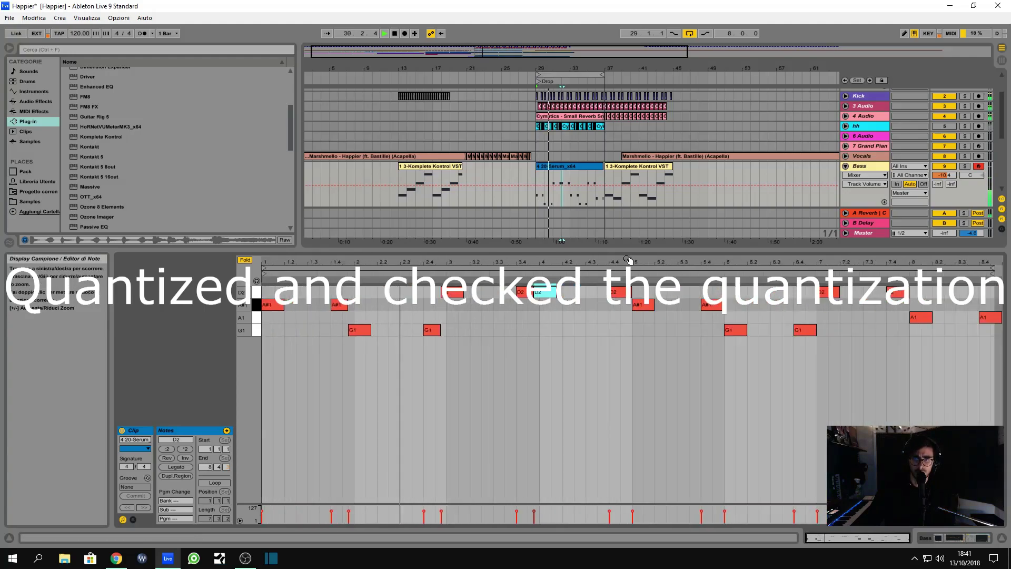
Replace the notes in bars 5 to 8 of the Bass clip with a duplicate of the notes from bars 1 to 4.
{"action": "left_click_drag", "start_coordinate": [646, 372], "coordinate": [948, 285]}
{"action": "key", "text": "Delete"}
{"action": "key", "text": "ctrl+a"}
{"action": "key", "text": "ctrl+d"}
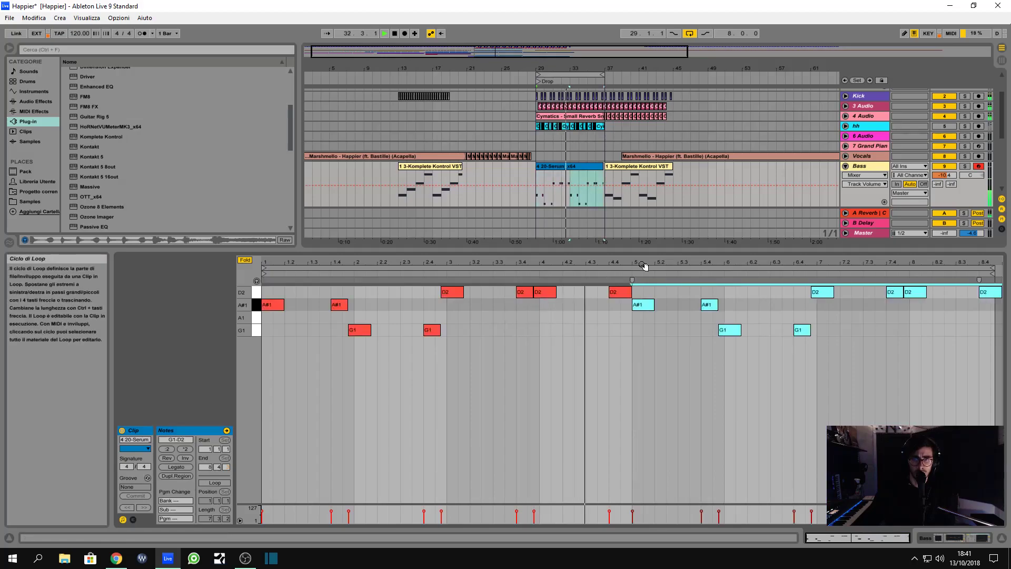
{"action": "mouse_move", "coordinate": [654, 260]}
{"action": "left_mouse_down"}
{"action": "mouse_move", "coordinate": [654, 279]}
{"action": "mouse_move", "coordinate": [654, 260]}
{"action": "left_mouse_up"}
Try the last two notes of the Bass clip, around bar 8, at G1 and at A1 while the drop plays.
{"action": "left_click_drag", "start_coordinate": [906, 318], "coordinate": [997, 262]}
{"action": "key", "text": "Down"}
{"action": "key", "text": "Down"}
{"action": "key", "text": "Down"}
{"action": "key", "text": "Down"}
{"action": "key", "text": "Down"}
{"action": "key", "text": "Down"}
{"action": "key", "text": "Down"}
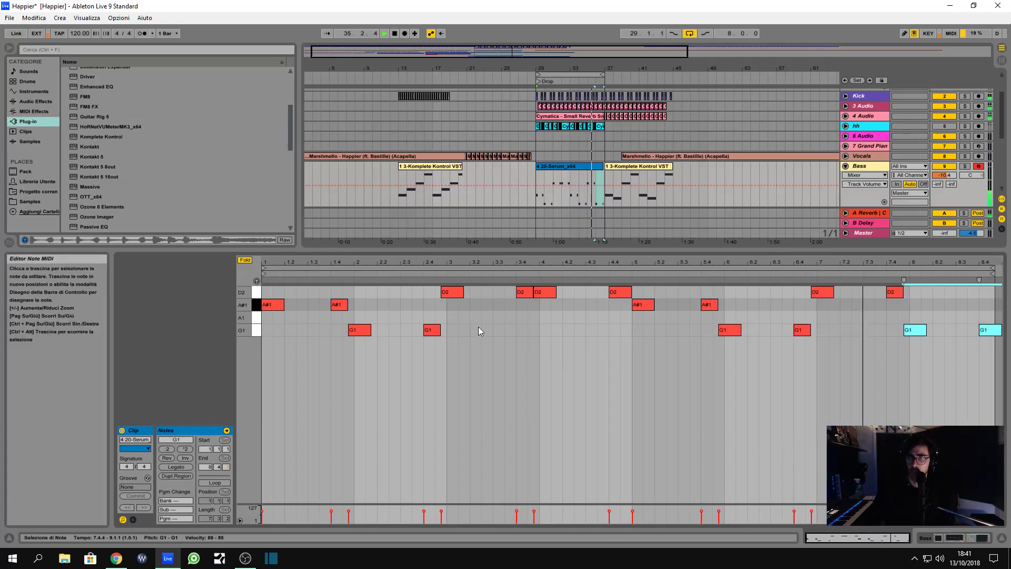
{"action": "key", "text": "Up"}
{"action": "key", "text": "Up"}
{"action": "key", "text": "Up"}
{"action": "key", "text": "Down"}
{"action": "left_click", "coordinate": [883, 272]}
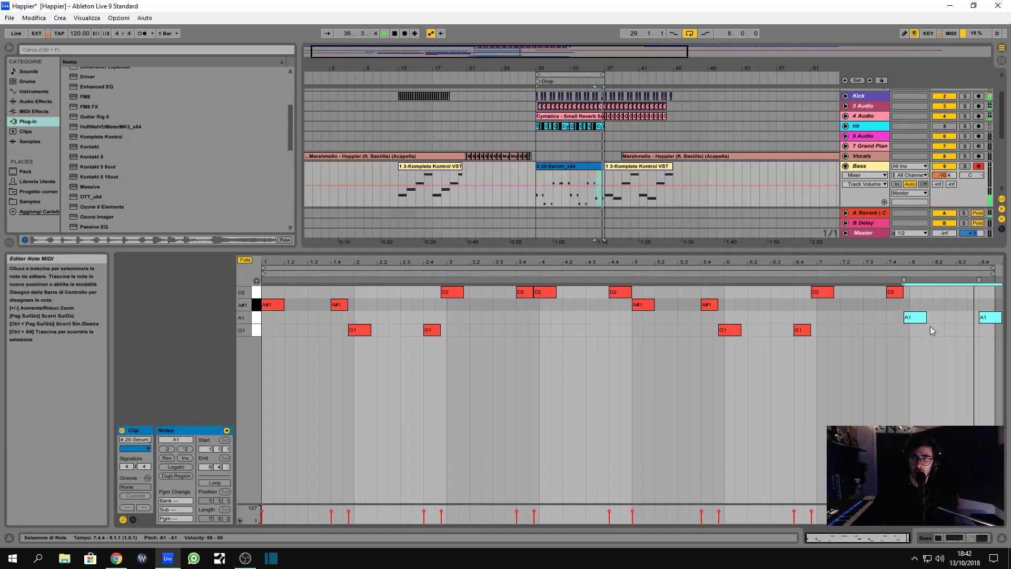
Raise the last two Bass notes to A#1 and on to D2, replaying the drop from bar 29 to compare them.
{"action": "left_click", "coordinate": [533, 176]}
{"action": "key", "text": "space"}
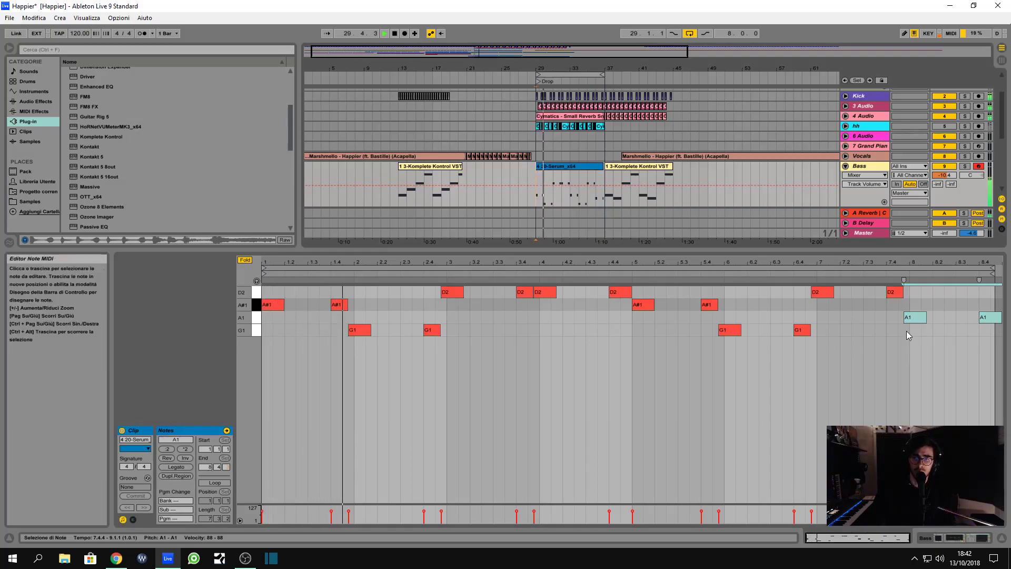
{"action": "left_click_drag", "start_coordinate": [906, 331], "coordinate": [984, 296]}
{"action": "key", "text": "space"}
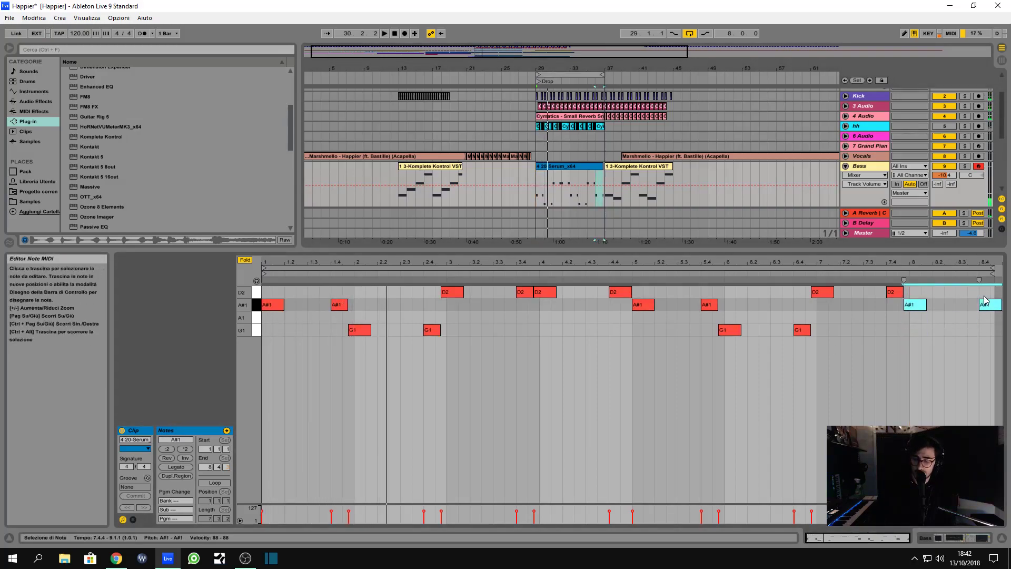
{"action": "left_click", "coordinate": [531, 175]}
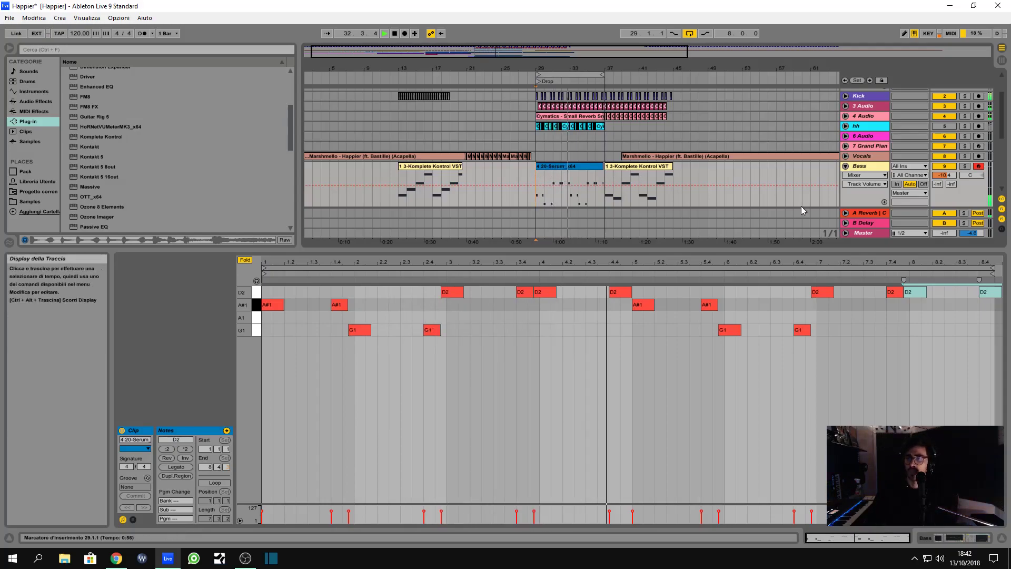
Hide the note editor and briefly solo the 20 Serum track during playback.
{"action": "left_click", "coordinate": [1002, 537]}
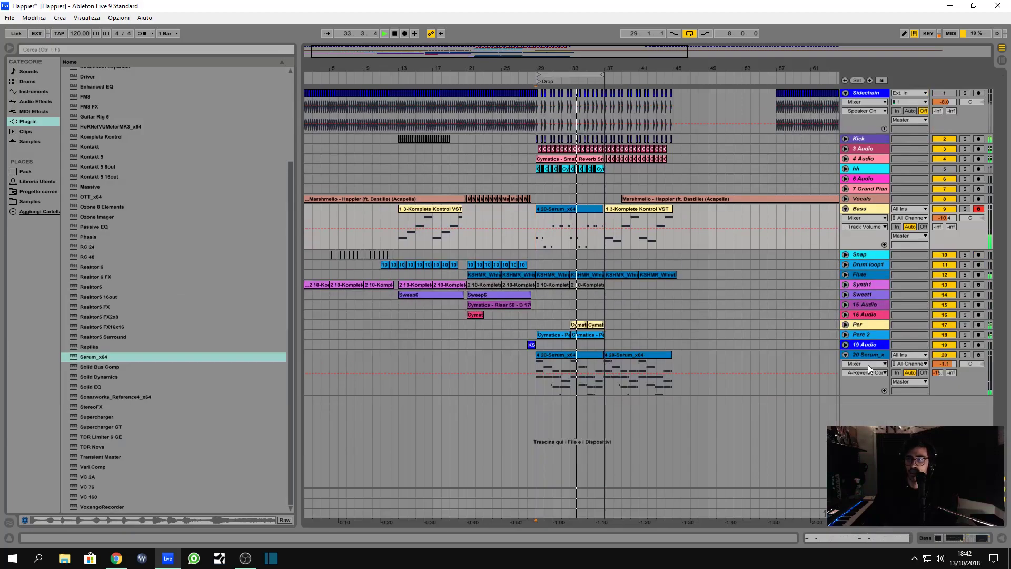
{"action": "left_click", "coordinate": [964, 355]}
{"action": "left_click", "coordinate": [964, 356]}
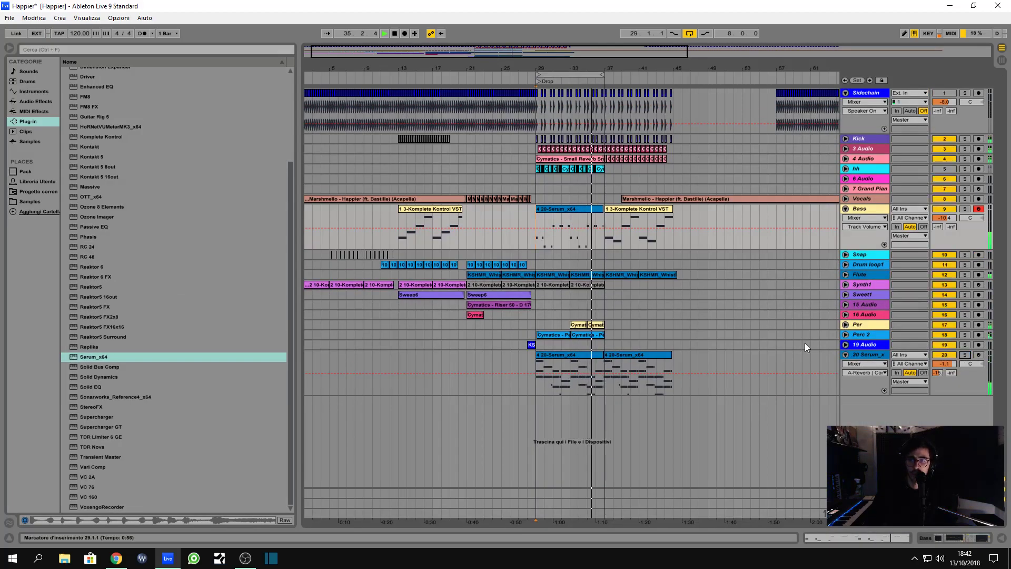
Delete the second clip in the 20 Serum track and extend the end of the first clip to bar 37.
{"action": "double_click", "coordinate": [865, 356]}
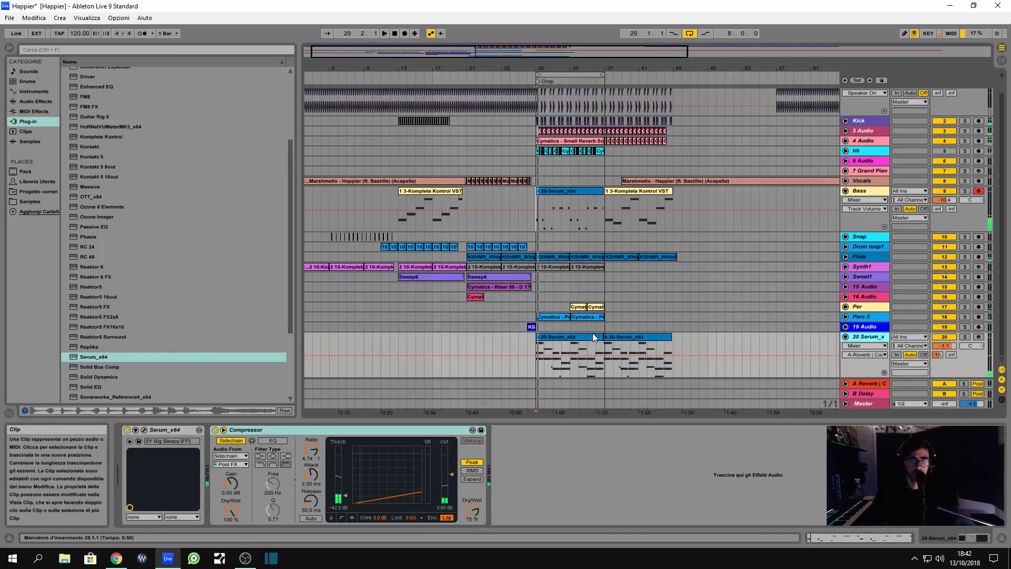
{"action": "left_click", "coordinate": [614, 337]}
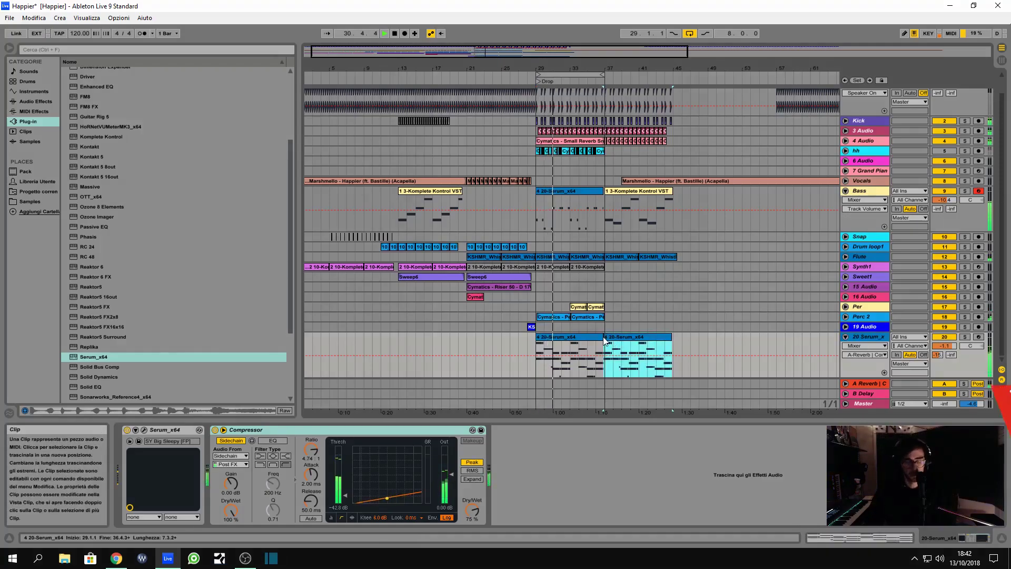
{"action": "key", "text": "Delete"}
{"action": "left_click_drag", "start_coordinate": [603, 338], "coordinate": [605, 339]}
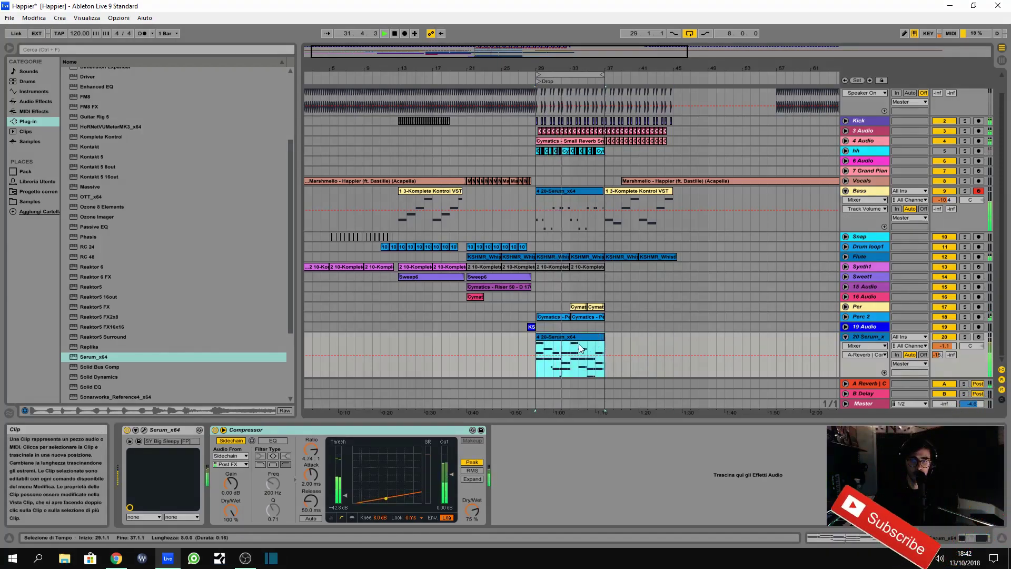
Duplicate the extended Serum clip so the copy starts at bar 37, and save the set.
{"action": "key", "text": "ctrl+d"}
{"action": "left_click", "coordinate": [533, 344]}
{"action": "key", "text": "ctrl+s"}
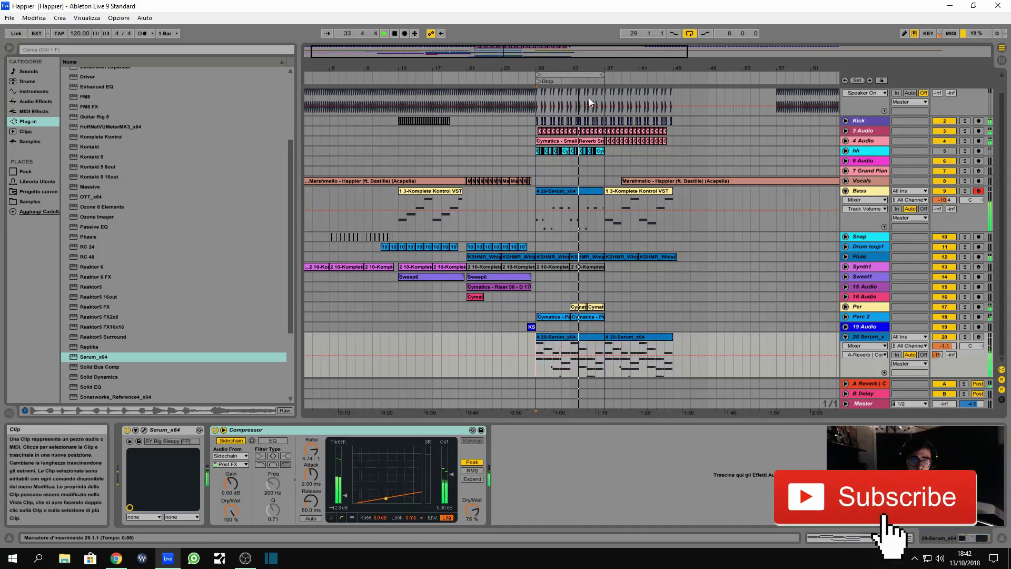
Collapse the Bass track, replay the drop from bar 29 and select the first Serum clip.
{"action": "left_click", "coordinate": [845, 191]}
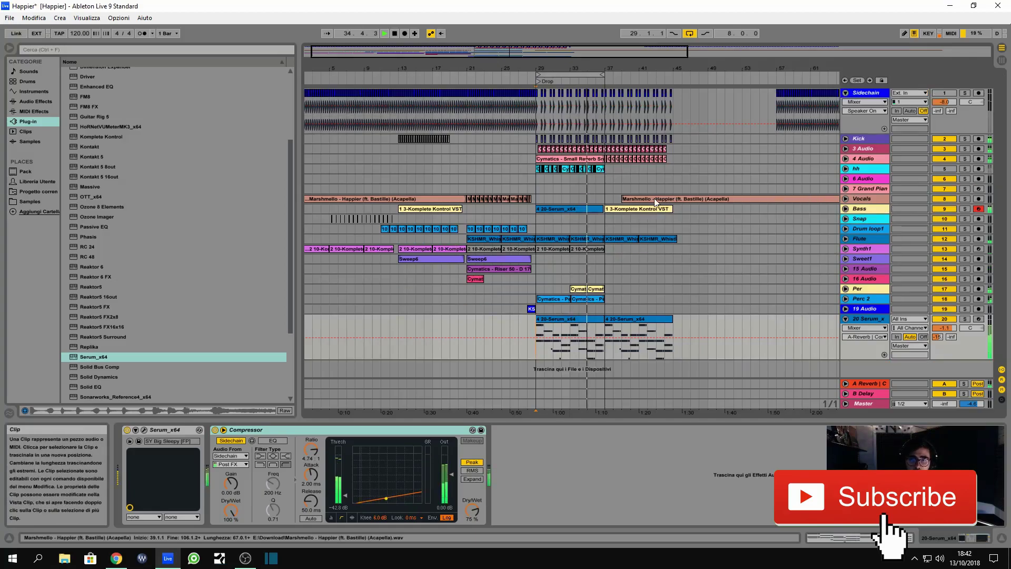
{"action": "left_click", "coordinate": [539, 111]}
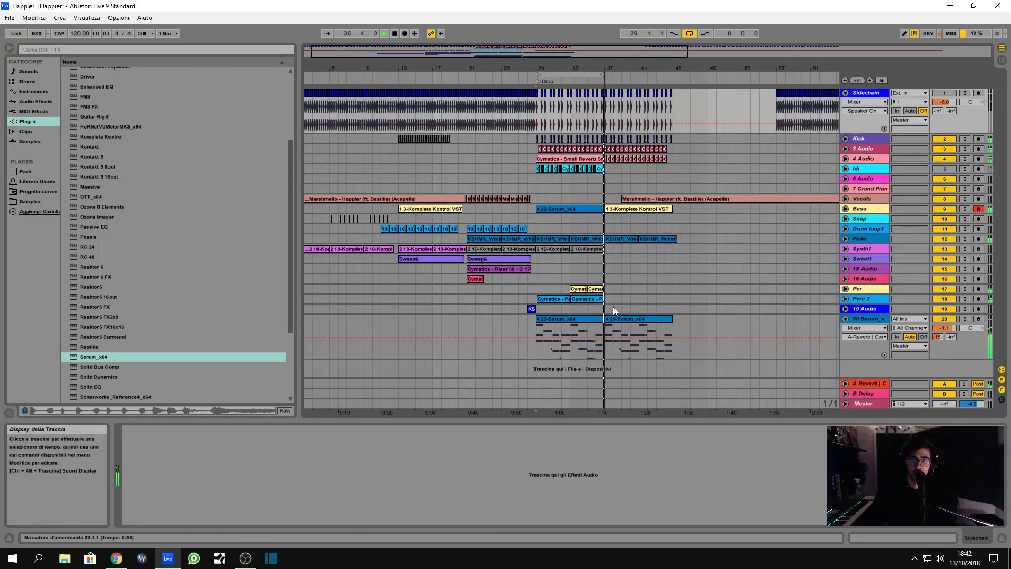
{"action": "key", "text": "space"}
{"action": "key", "text": "space"}
{"action": "left_click", "coordinate": [564, 318]}
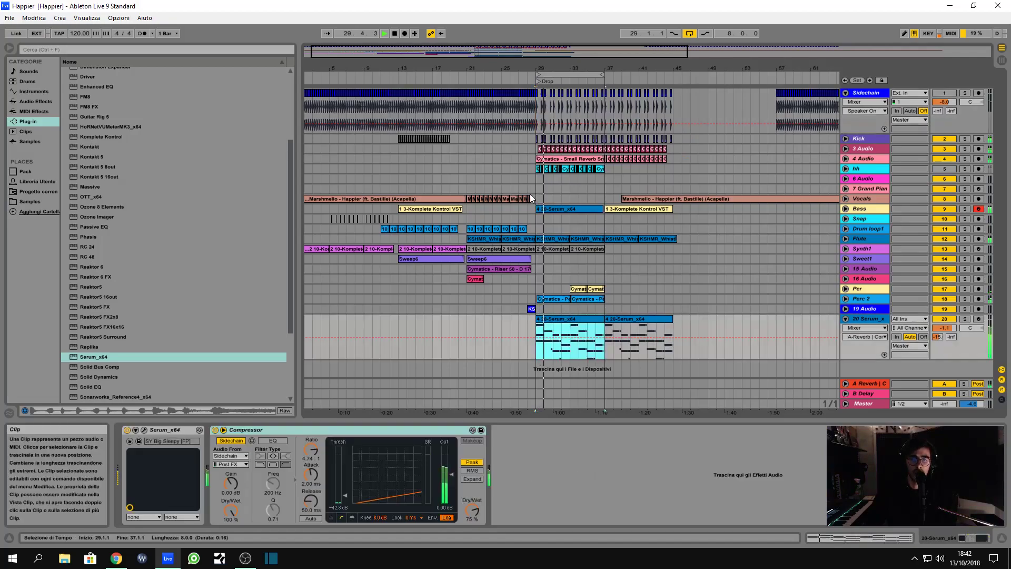